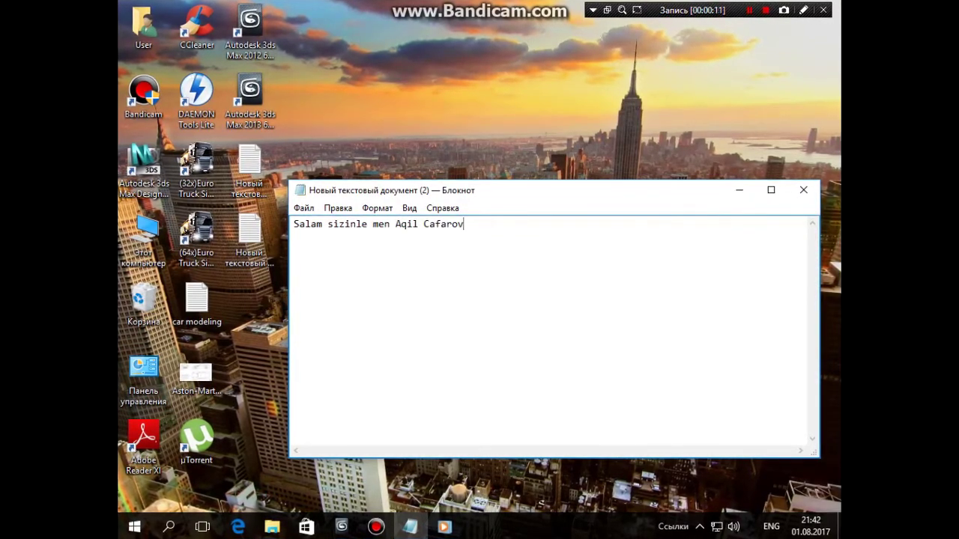
Append '\izleyin////:)' to the end of the greeting line in Notepad
key("ctrl+a")
key("End")
type("\\")
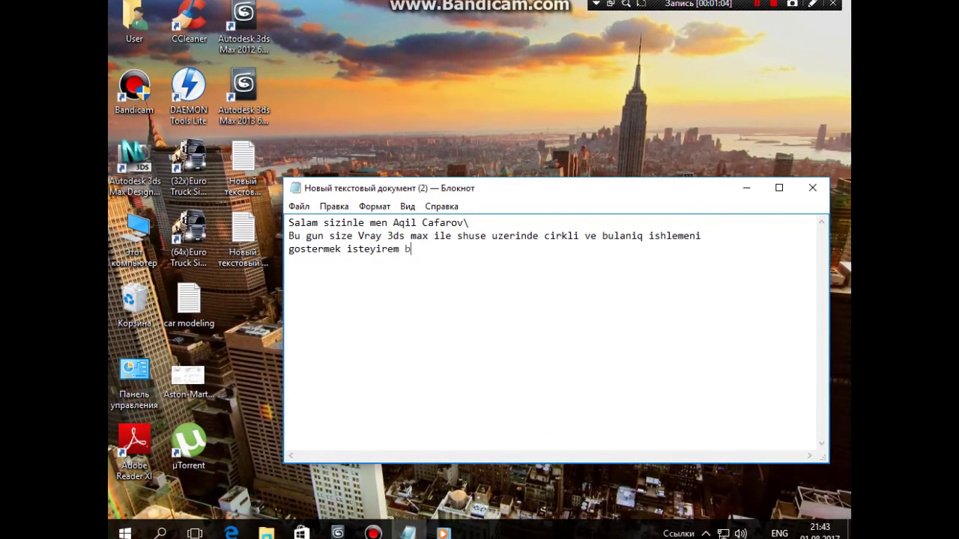
type("izleyin////:)")
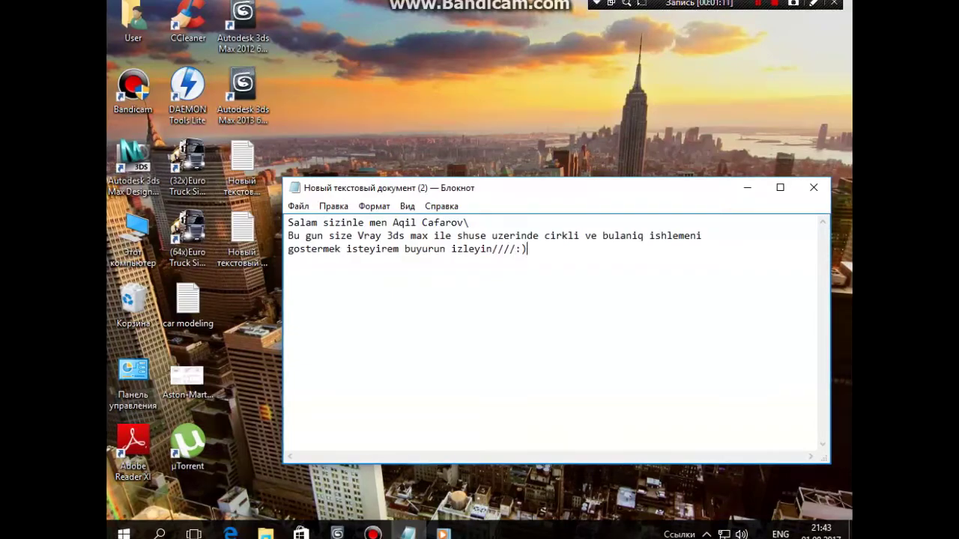
Delete all text from the note and close the empty note
key("ctrl+a")
key("Delete")
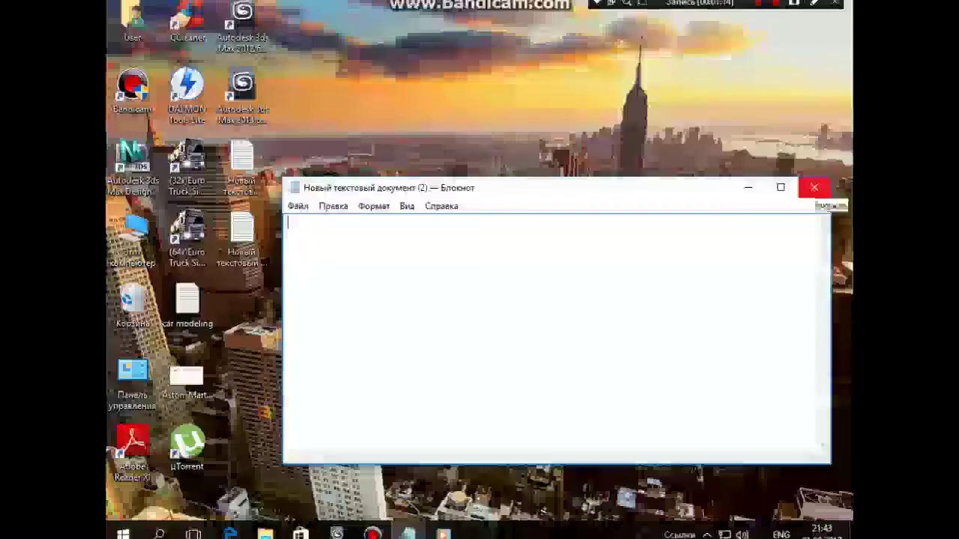
left_click(814, 188)
Discard the note, close the Material Editor, and set the Perspective view to Hidden Line
left_click(488, 277)
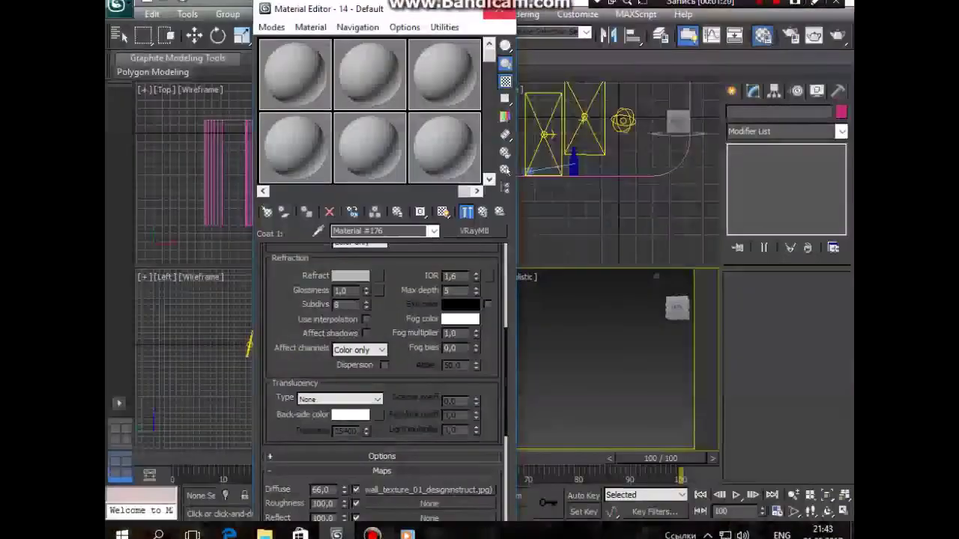
key("m")
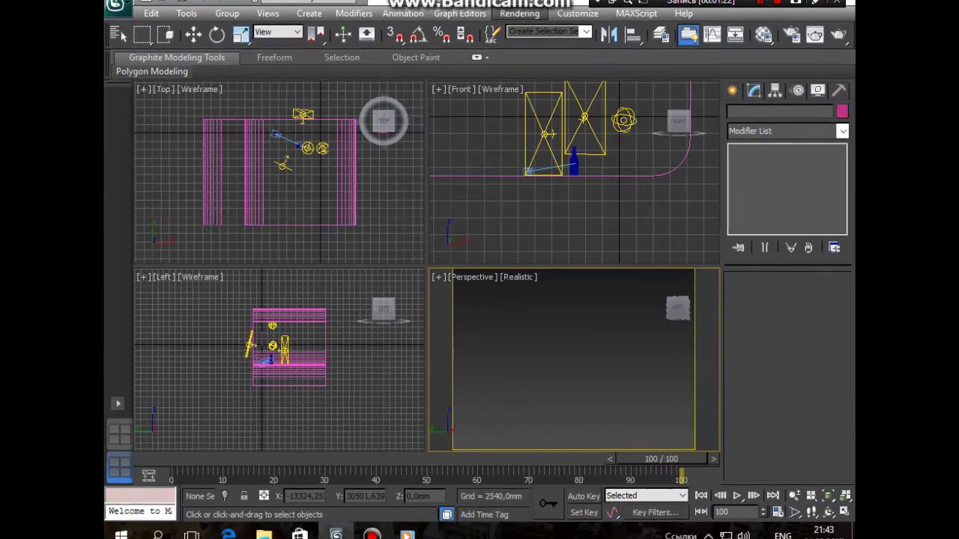
key("z")
middle_click_drag(570, 360, 629, 371, "alt")
left_click(517, 276)
left_click(558, 50)
left_click(517, 276)
left_click(569, 121)
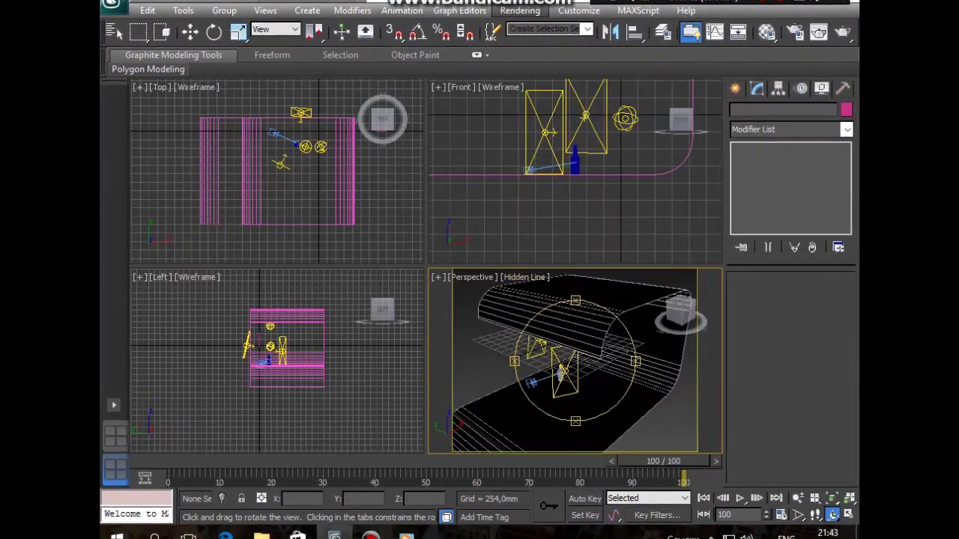
Maximize the Perspective view, then zoom, orbit and pan around the scene
left_click(849, 515)
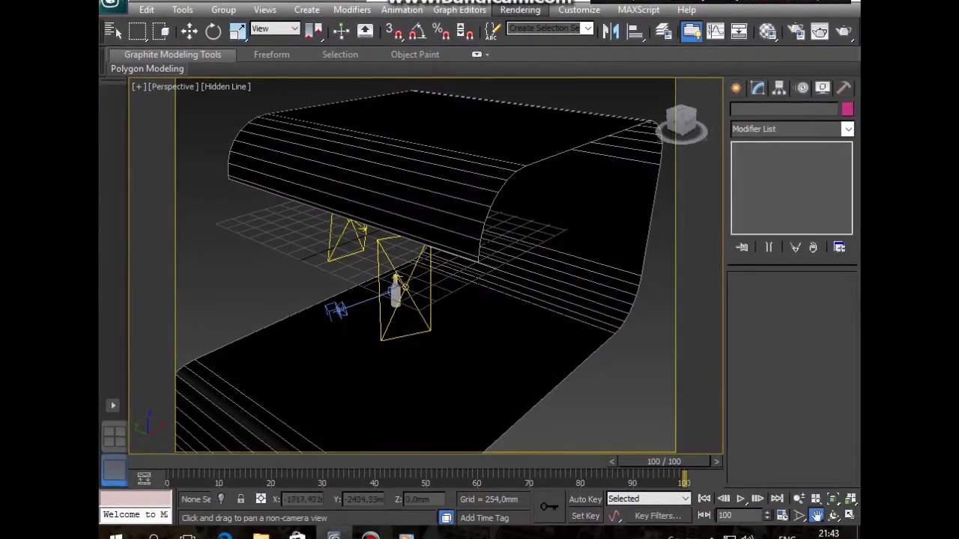
scroll(440, 314, "up", 3)
scroll(440, 314, "up", 3)
middle_click_drag(420, 262, 480, 262, "alt")
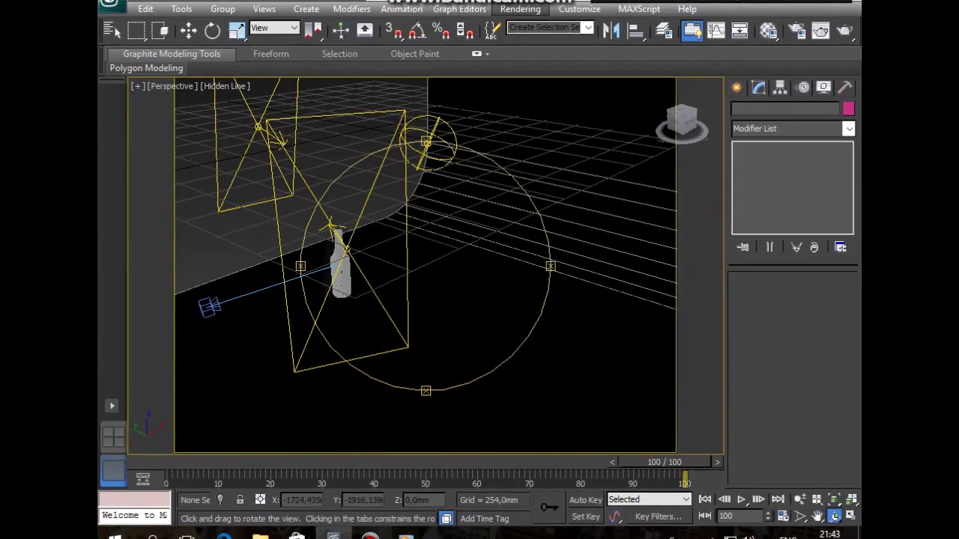
mouse_move(450, 262)
left_mouse_down()
mouse_move(539, 233)
mouse_move(480, 248)
mouse_move(555, 202)
left_mouse_up()
key("Escape")
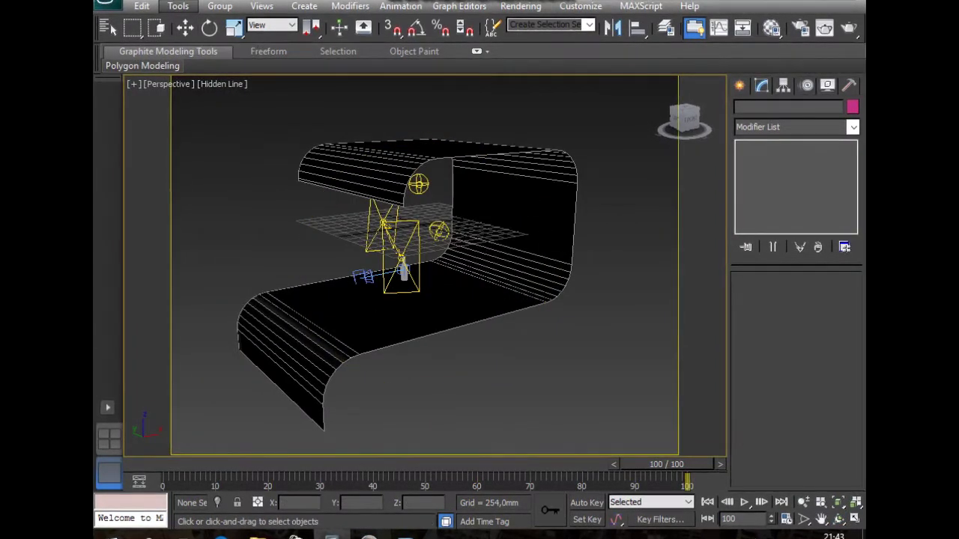
key("ctrl+p")
mouse_move(449, 300)
left_mouse_down()
mouse_move(195, 300)
mouse_move(405, 307)
left_mouse_up()
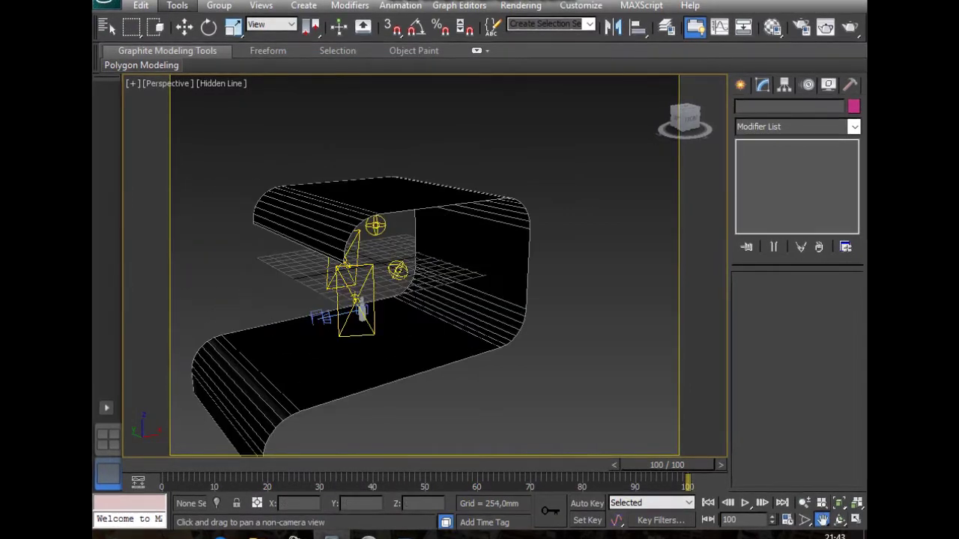
Orbit the view further, then look through VRayPhysicalCamera001
key("ctrl+r")
left_click_drag(449, 262, 539, 251)
key("Escape")
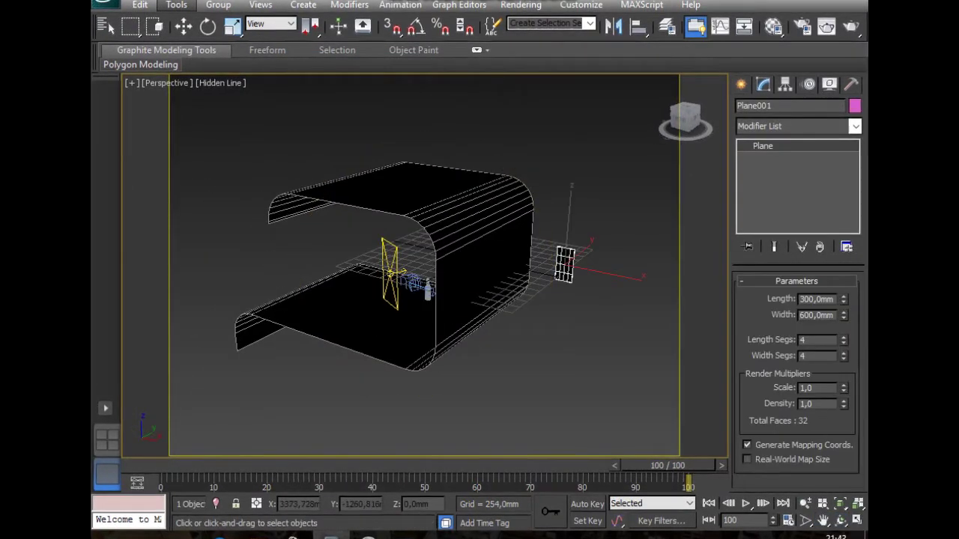
key("ctrl+r")
left_click_drag(450, 299, 510, 210)
key("c")
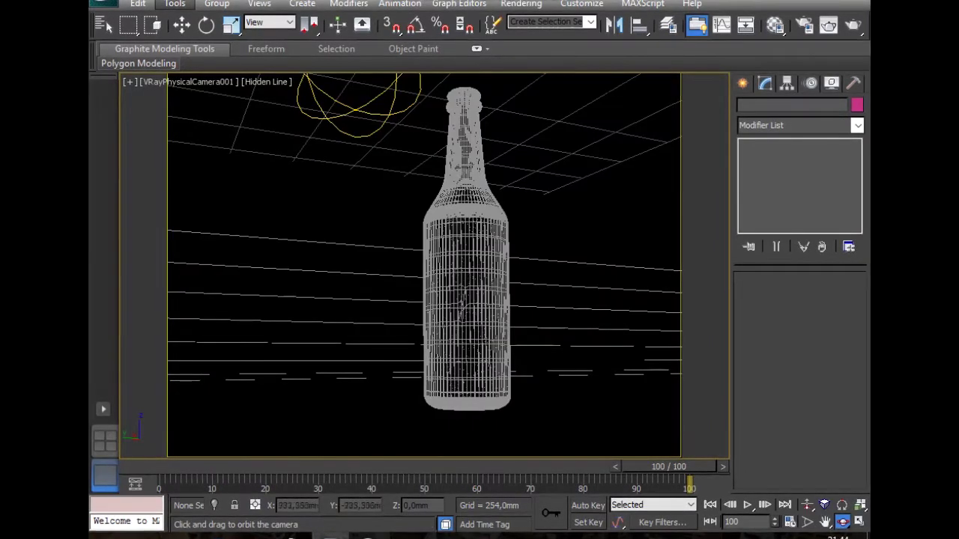
Reopen the Material Editor on 04 - Default and move it aside to reveal the bottle
key("ctrl+p")
key("w")
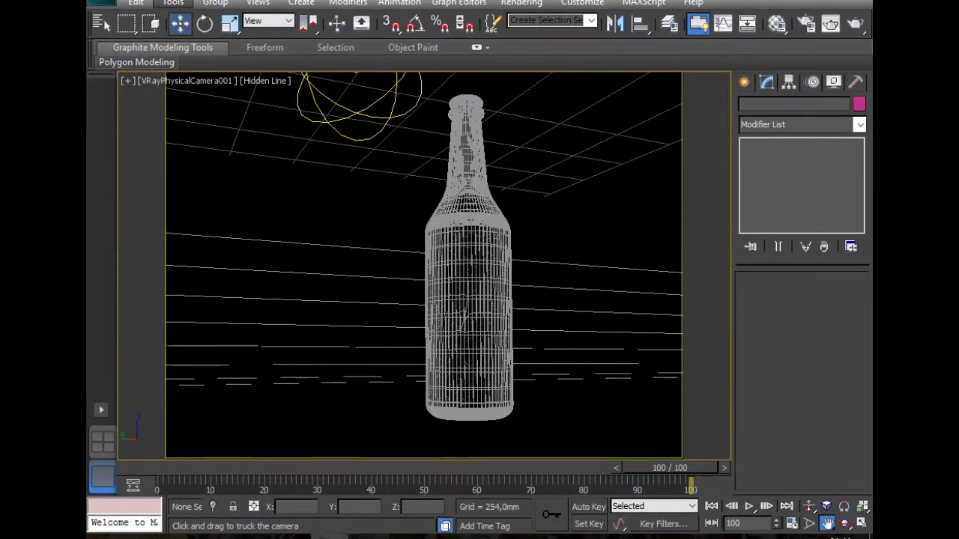
key("m")
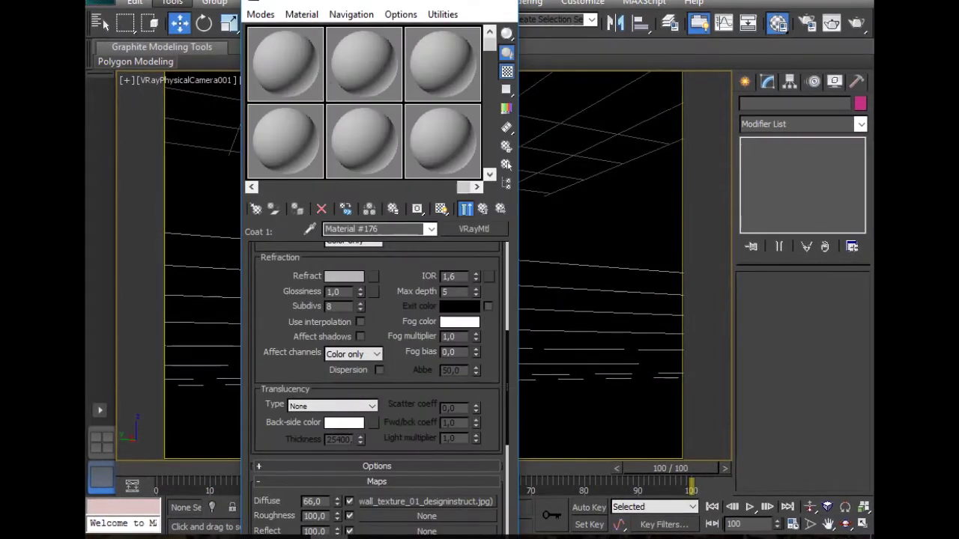
left_click(474, 229)
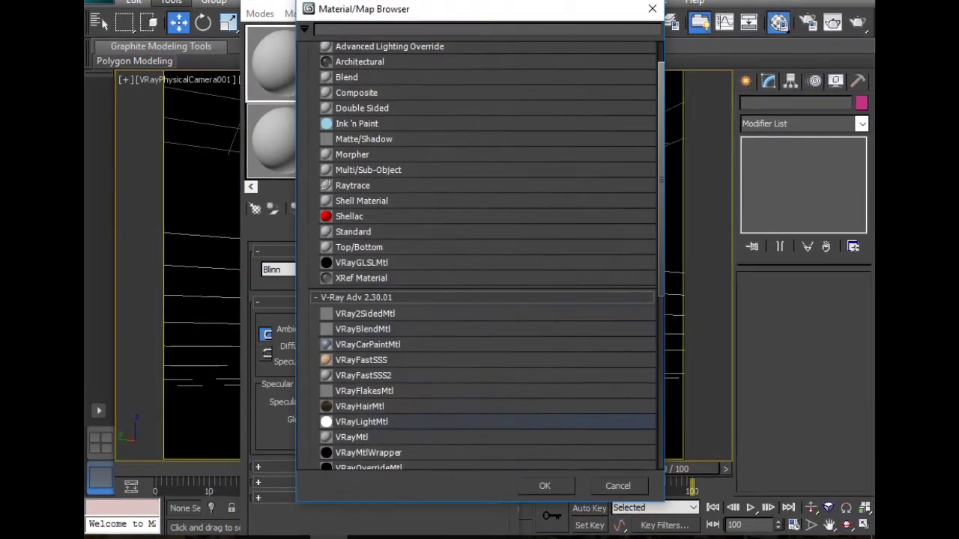
key("Return")
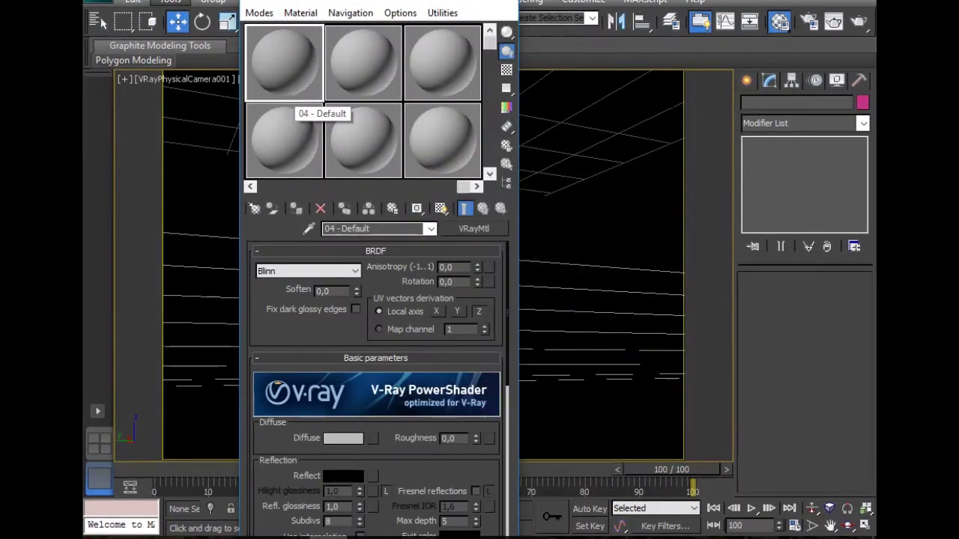
left_click_drag(351, 1, 674, 33)
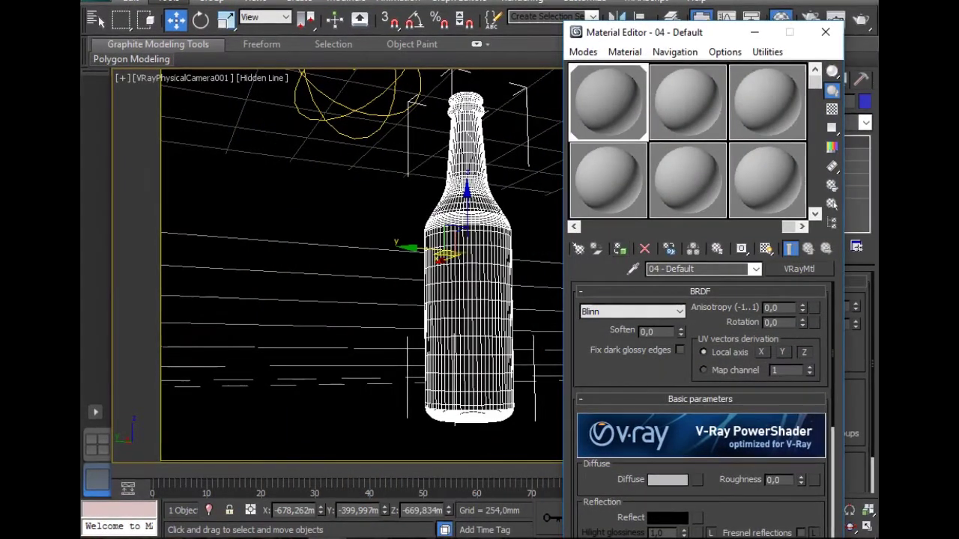
Collapse the BRDF rollout, check the Diffuse colour, and open Render Setup
left_click(700, 291)
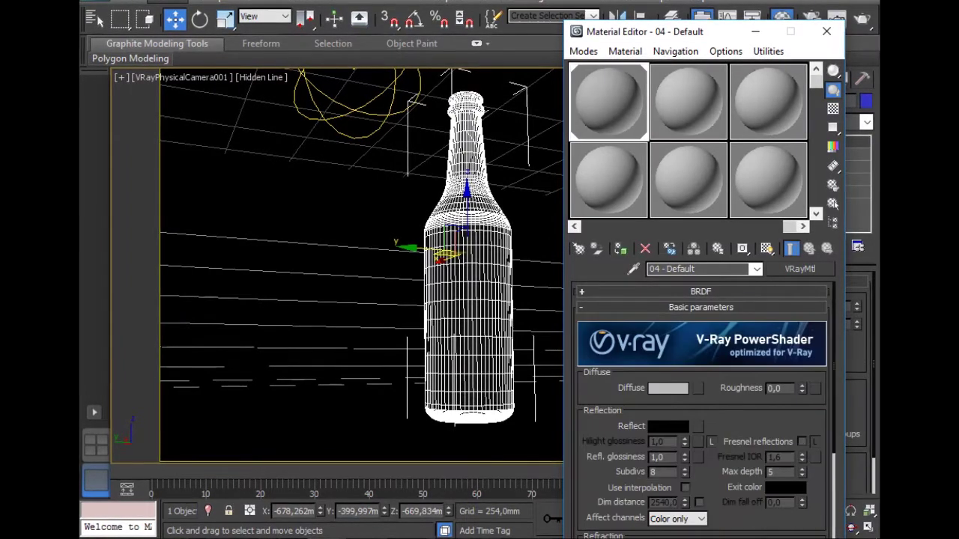
left_click(668, 388)
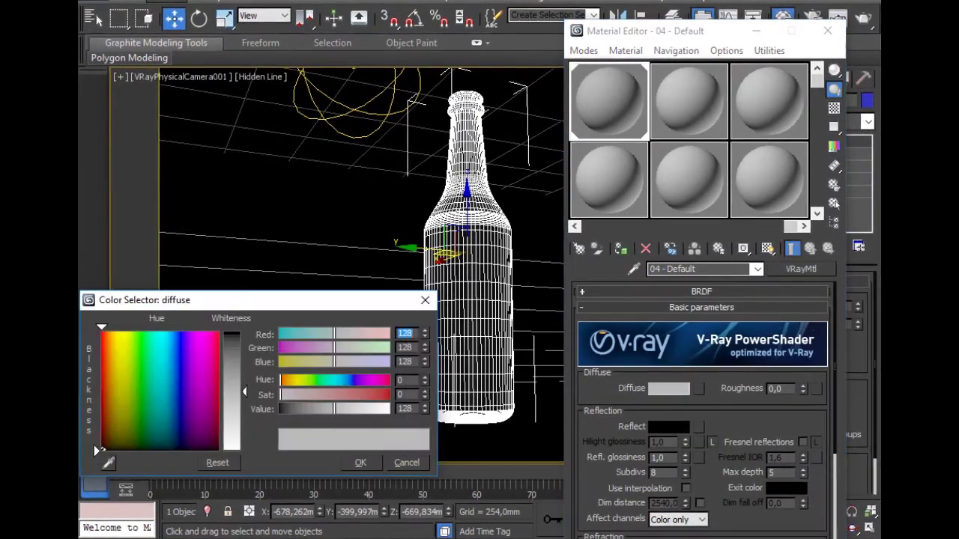
left_click(360, 462)
left_click(513, 1)
left_click(550, 31)
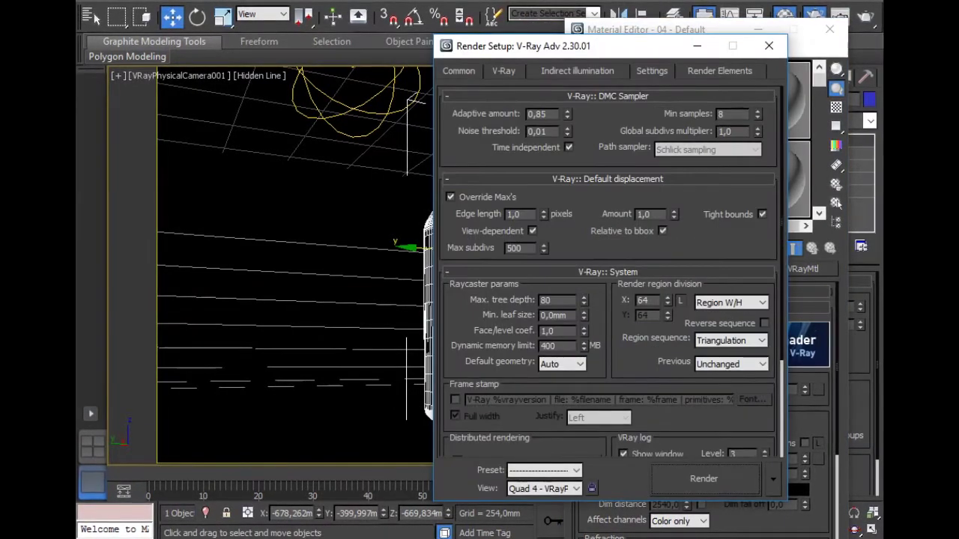
Set the render output size to 720 × 835 in the Common tab
left_click_drag(606, 44, 340, 51)
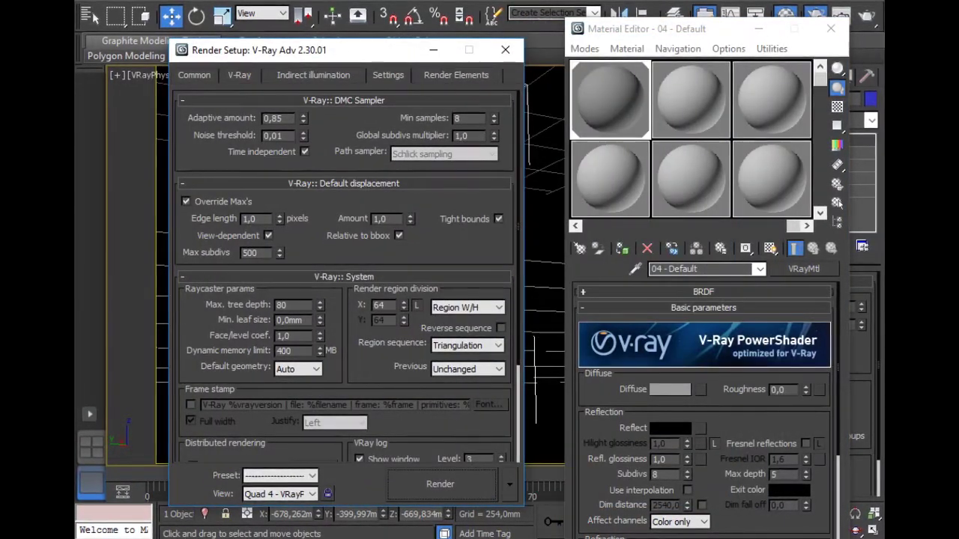
left_click(194, 75)
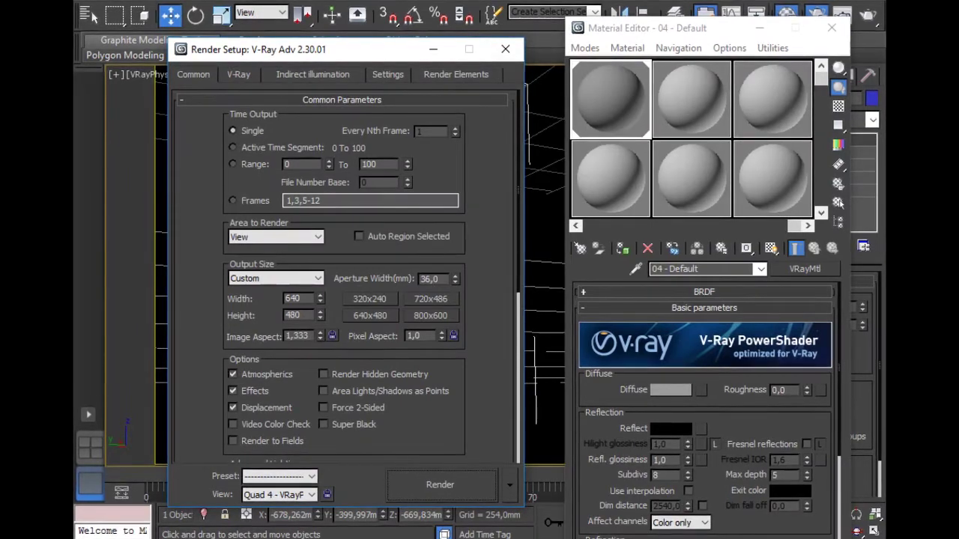
left_click(832, 28)
left_click(832, 28)
mouse_move(315, 52)
left_mouse_down()
mouse_move(680, 152)
mouse_move(753, 63)
left_mouse_up()
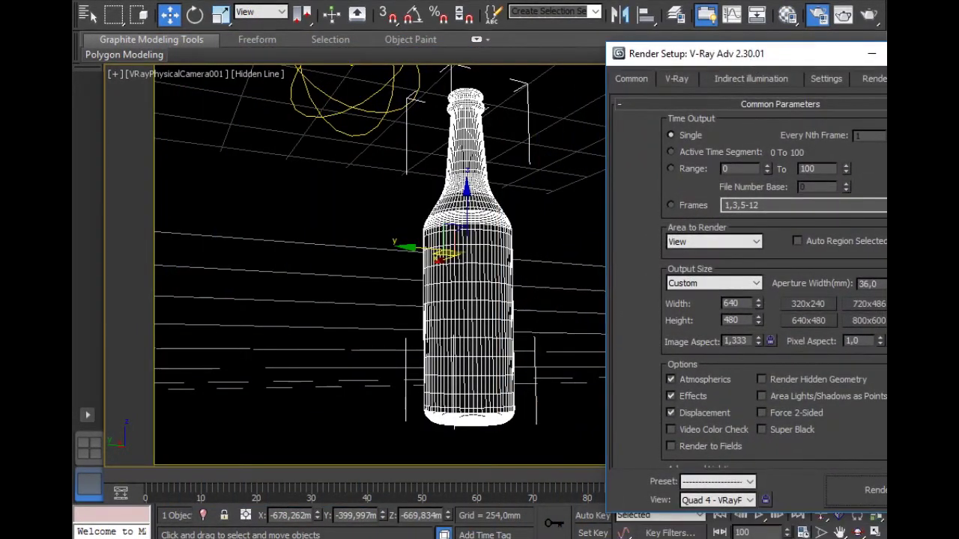
left_click(867, 320)
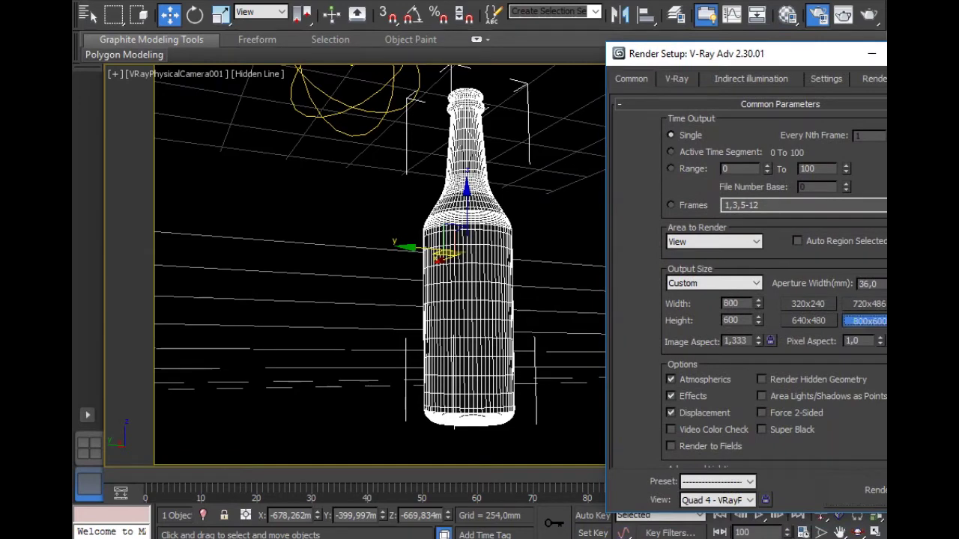
mouse_move(758, 304)
left_mouse_down()
mouse_move(759, 450)
mouse_move(759, 419)
left_mouse_up()
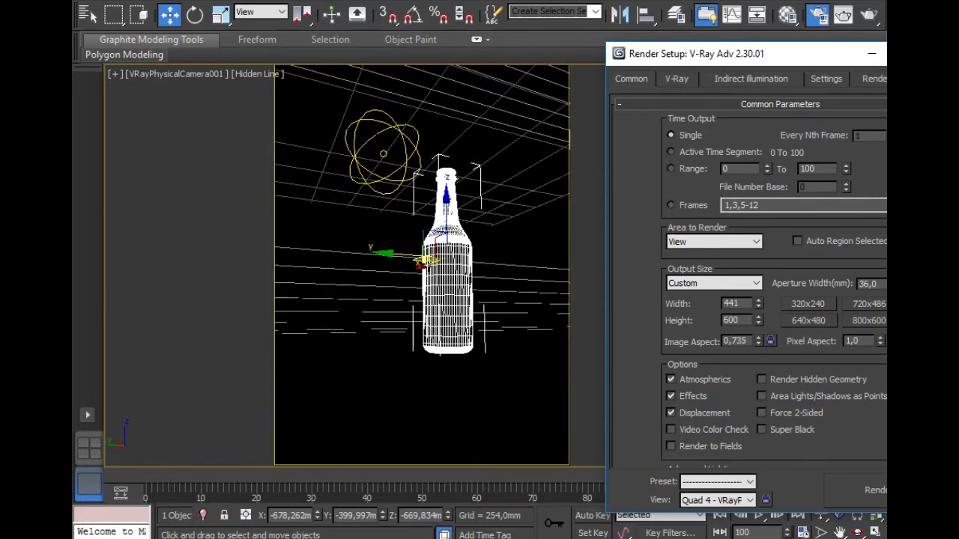
left_click(870, 304)
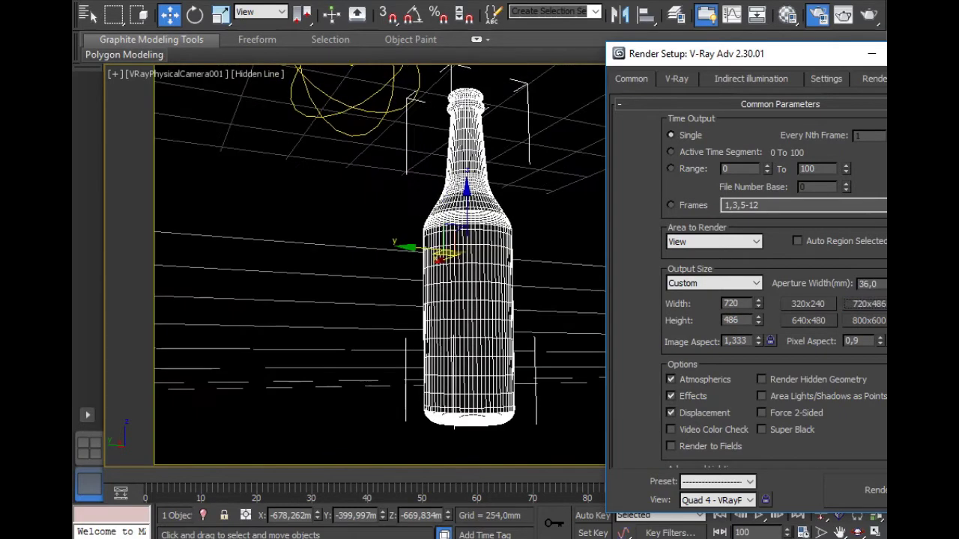
left_click_drag(758, 320, 758, 305)
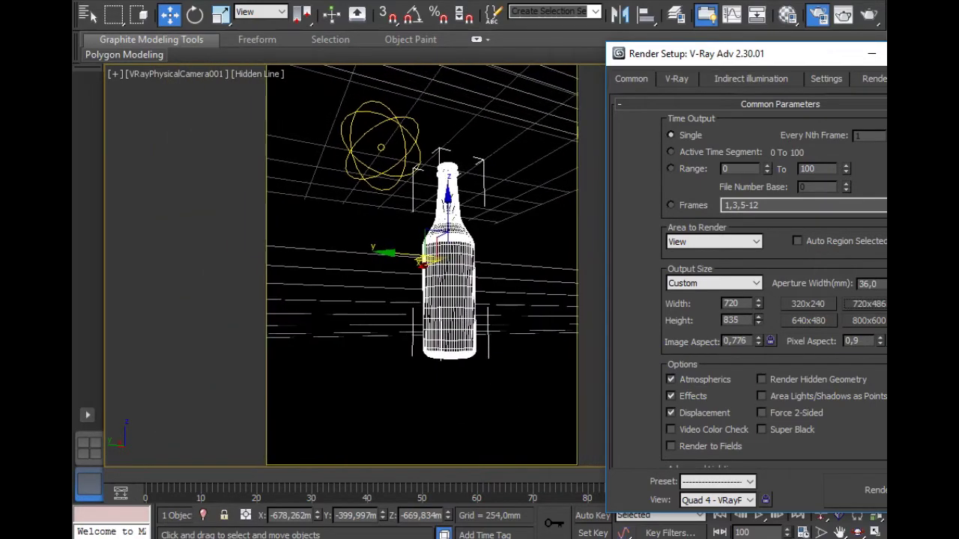
Close Render Setup and dolly the camera closer to the bottle
left_click_drag(796, 62, 238, 180)
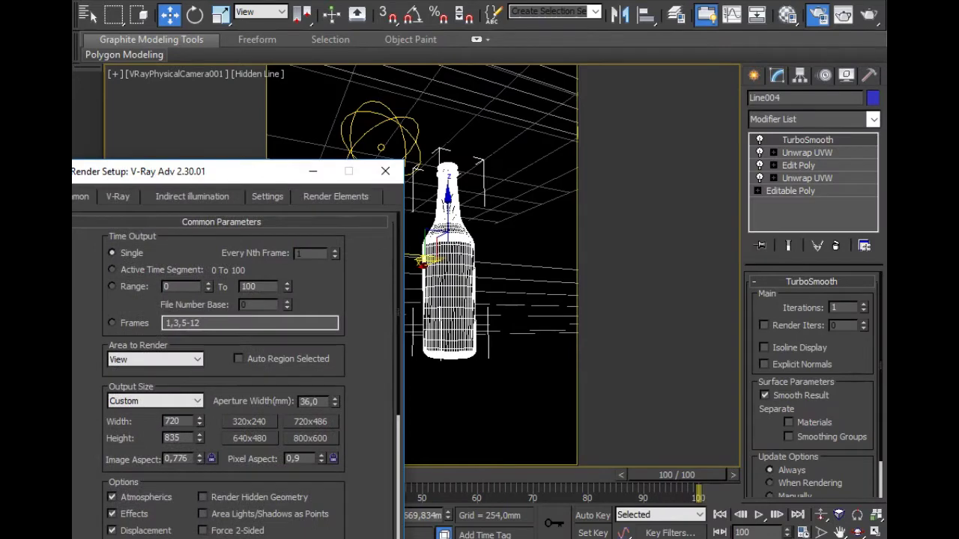
left_click(385, 170)
left_click(822, 515)
left_click_drag(449, 300, 450, 225)
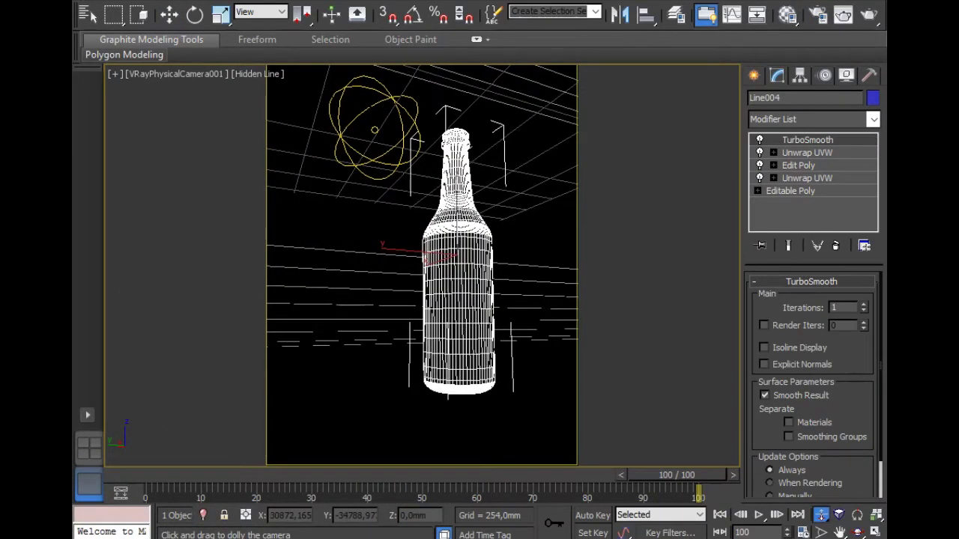
left_click(517, 2)
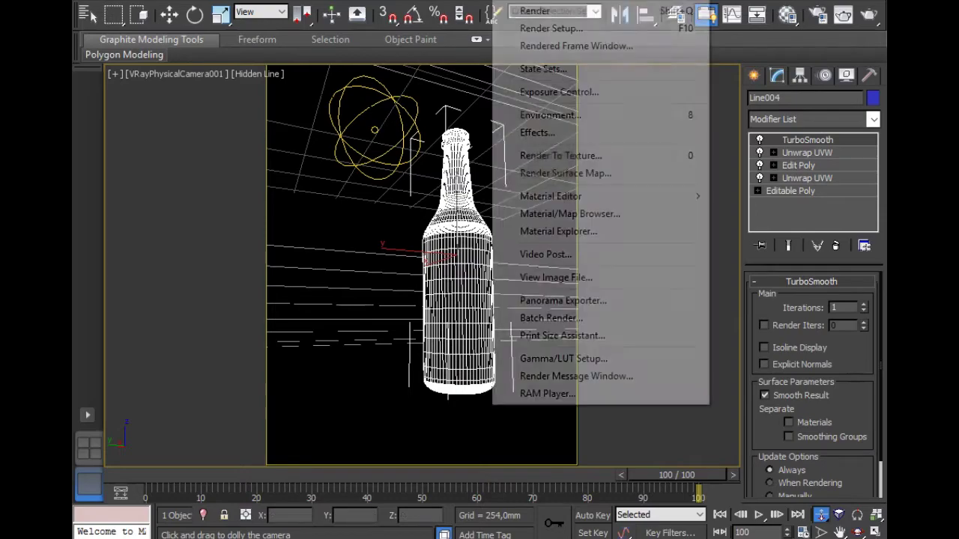
Render the camera view and zoom in and out on the finished clay render
left_click(525, 7)
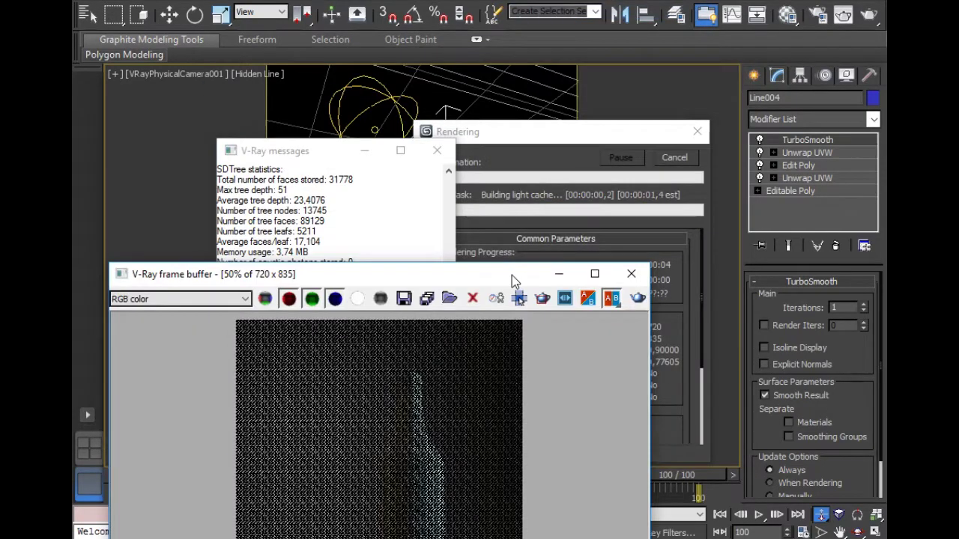
mouse_move(511, 275)
left_mouse_down()
mouse_move(528, 115)
mouse_move(539, 108)
left_mouse_up()
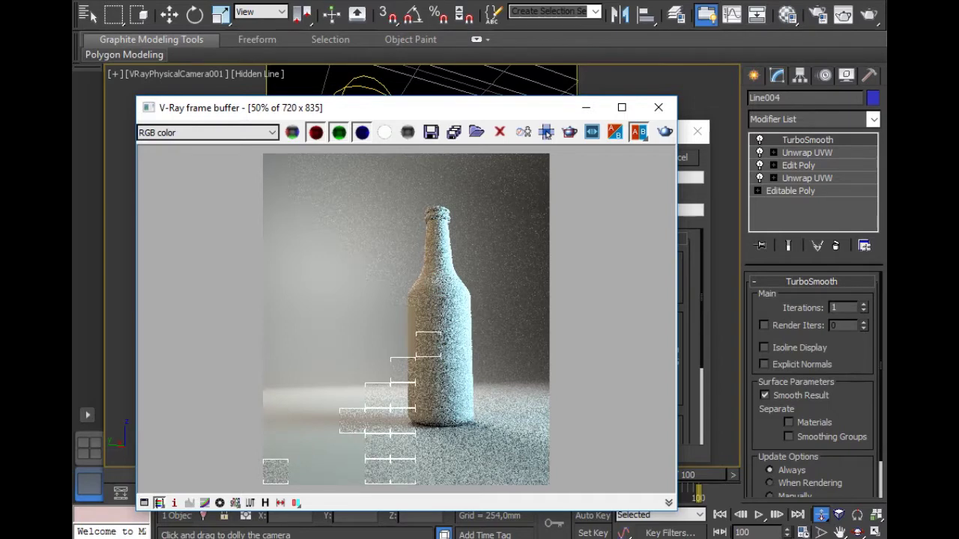
scroll(401, 313, "up", 1)
scroll(407, 313, "down", 1)
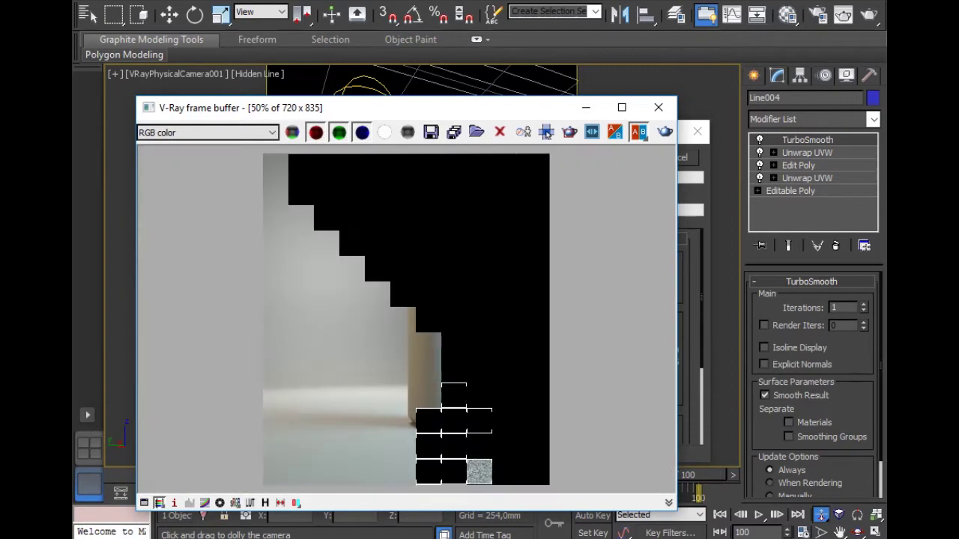
scroll(406, 313, "up", 1)
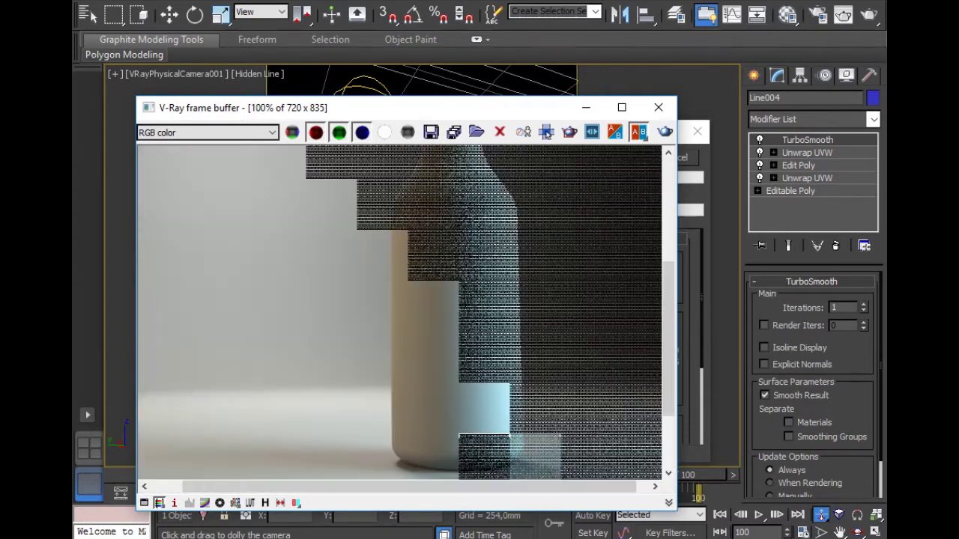
scroll(406, 313, "down", 1)
scroll(442, 413, "up", 1)
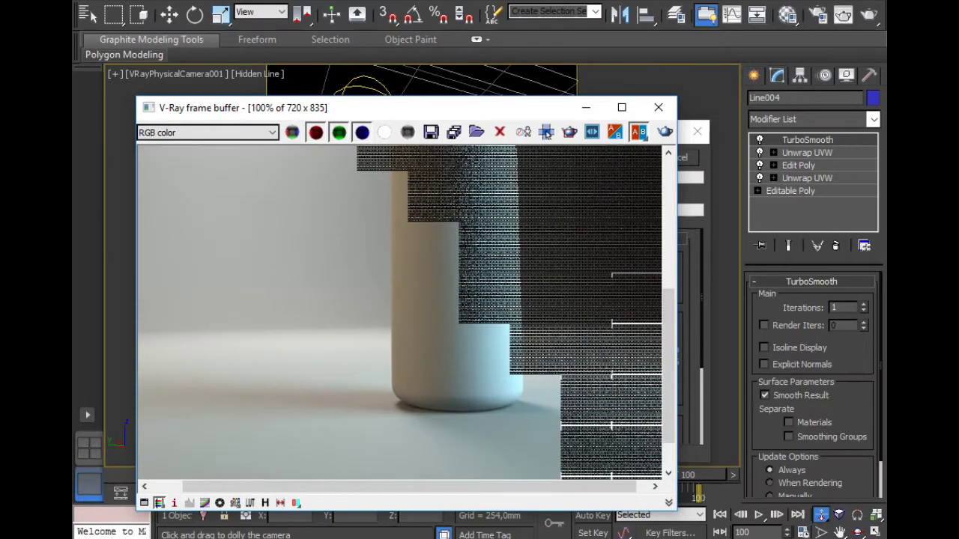
scroll(442, 414, "up", 2)
scroll(442, 414, "down", 1)
scroll(442, 414, "up", 1)
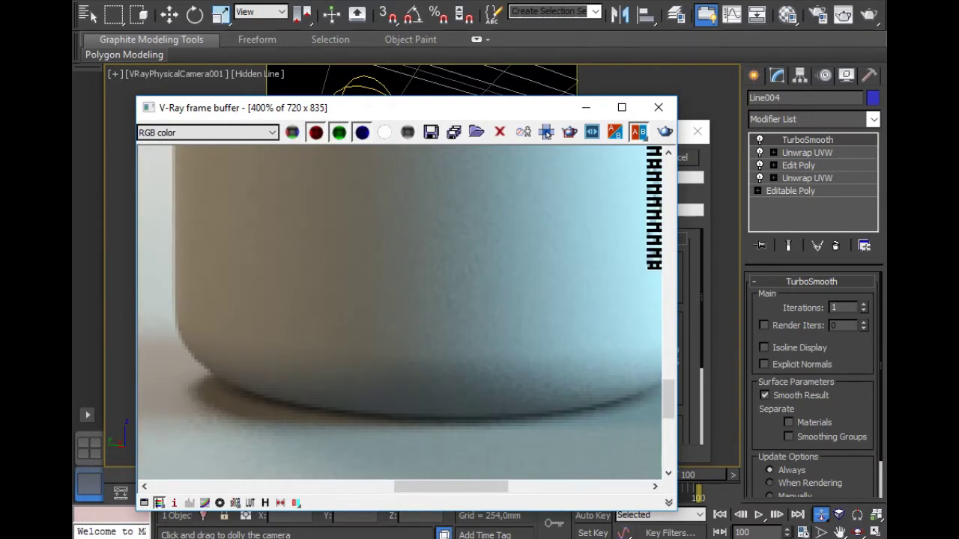
scroll(442, 413, "down", 3)
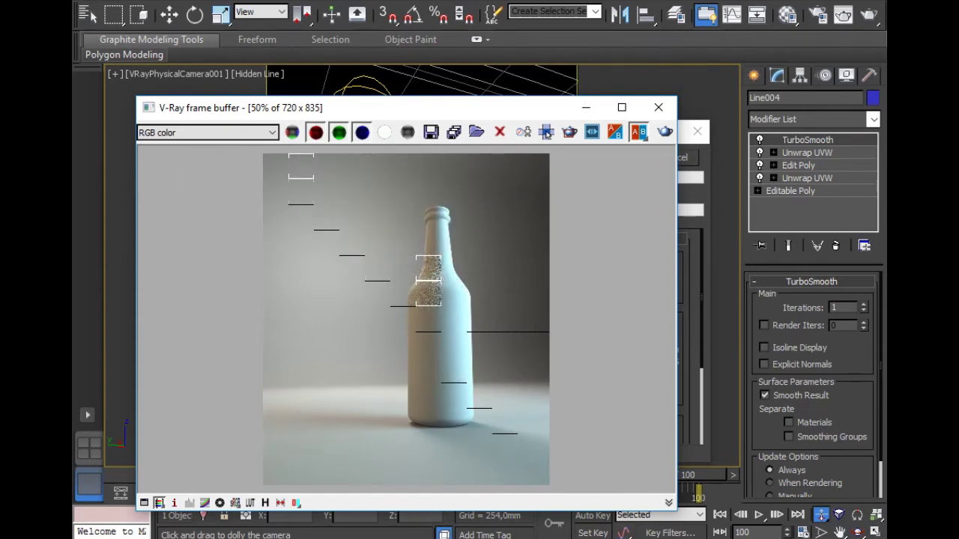
scroll(406, 319, "down", 1)
scroll(406, 320, "up", 1)
Move the frame buffer aside to see the camera view, then bring it back
left_click_drag(556, 112, 575, 75)
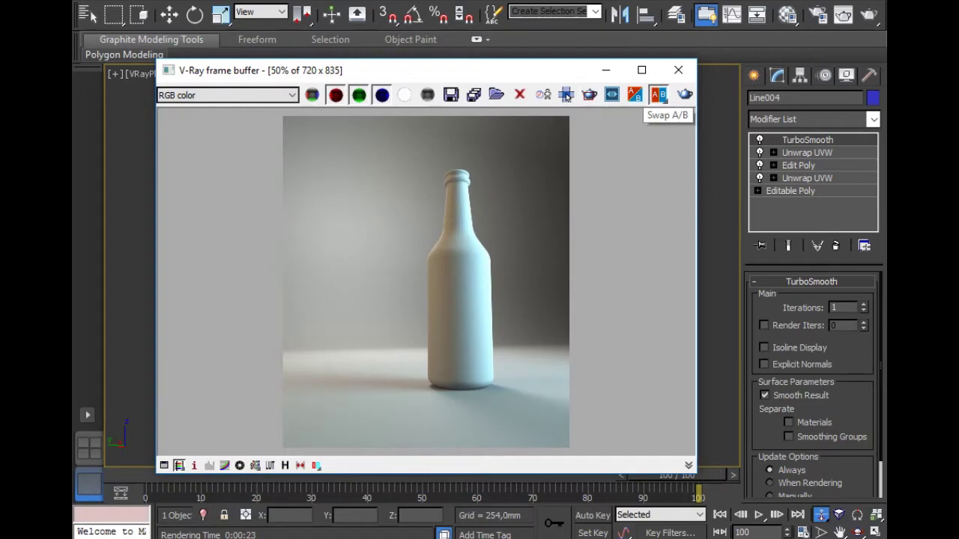
left_click_drag(567, 96, 301, 398)
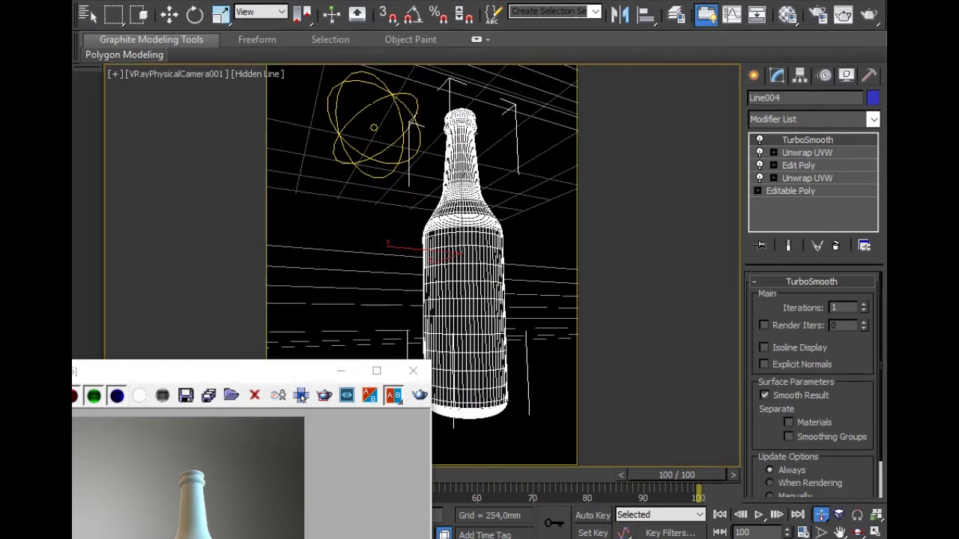
left_click_drag(352, 371, 599, 83)
Re-render the clay bottle with Render last, then show the Render history
left_click(548, 110)
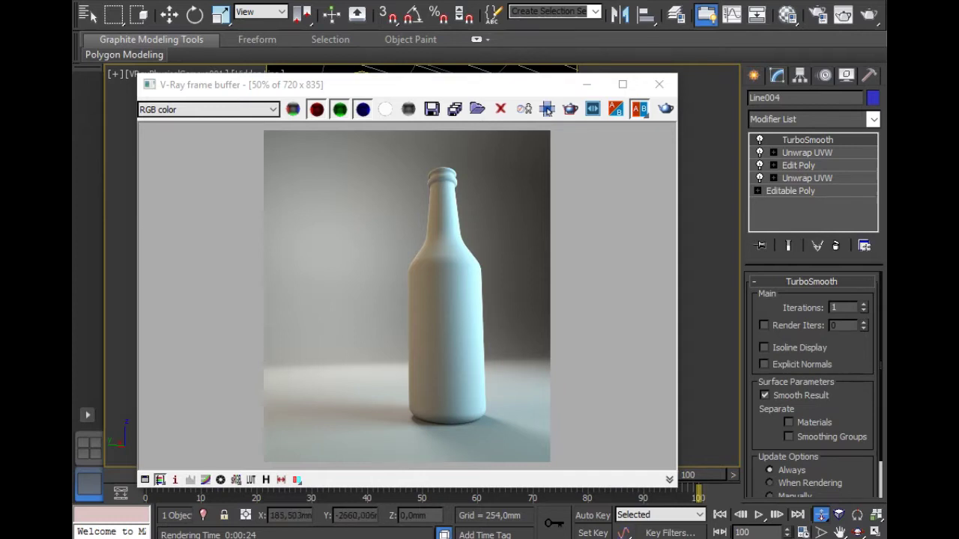
left_click(547, 109)
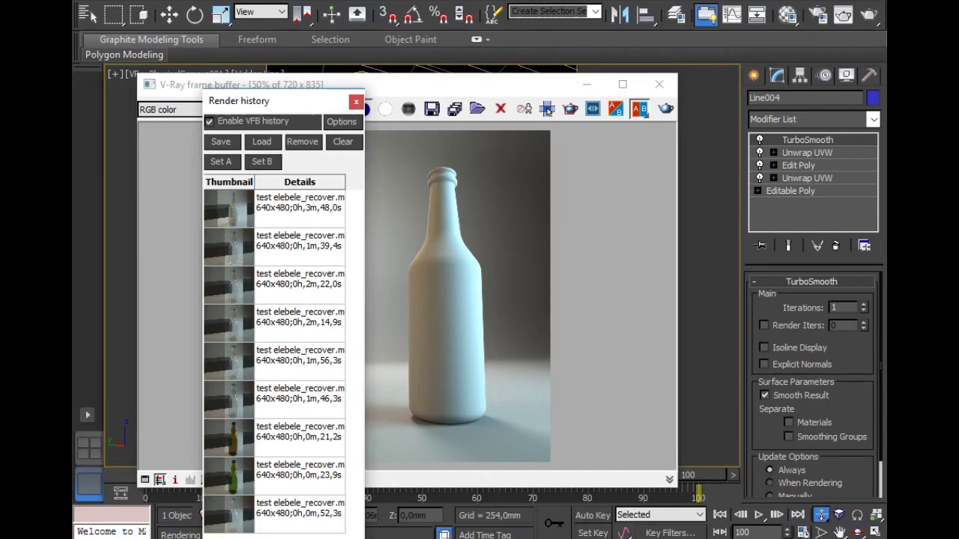
Clear all stored renders from the Render history, confirming with Yes
left_click_drag(252, 102, 129, 462)
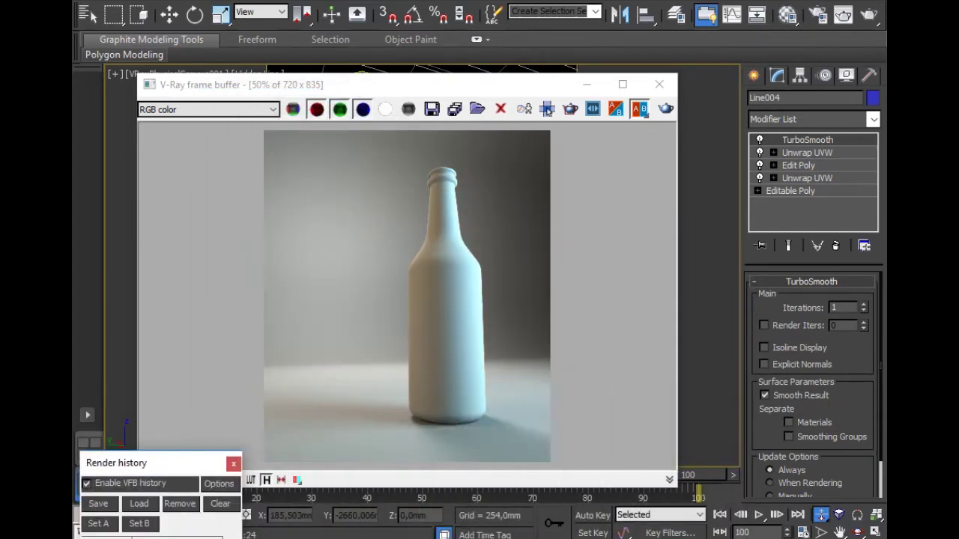
left_click(221, 503)
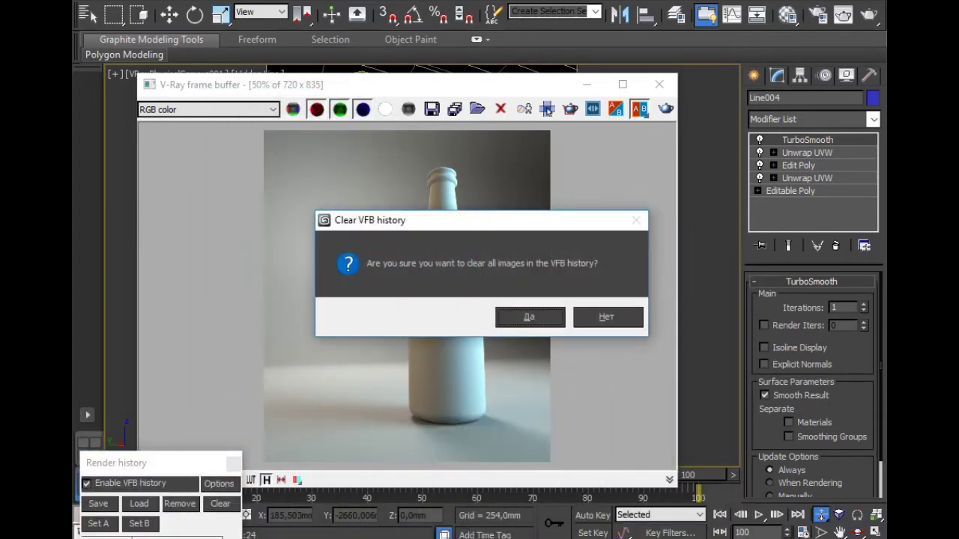
key("Return")
Save the current clay render into the history and close the Render history panel
left_click_drag(165, 469, 188, 90)
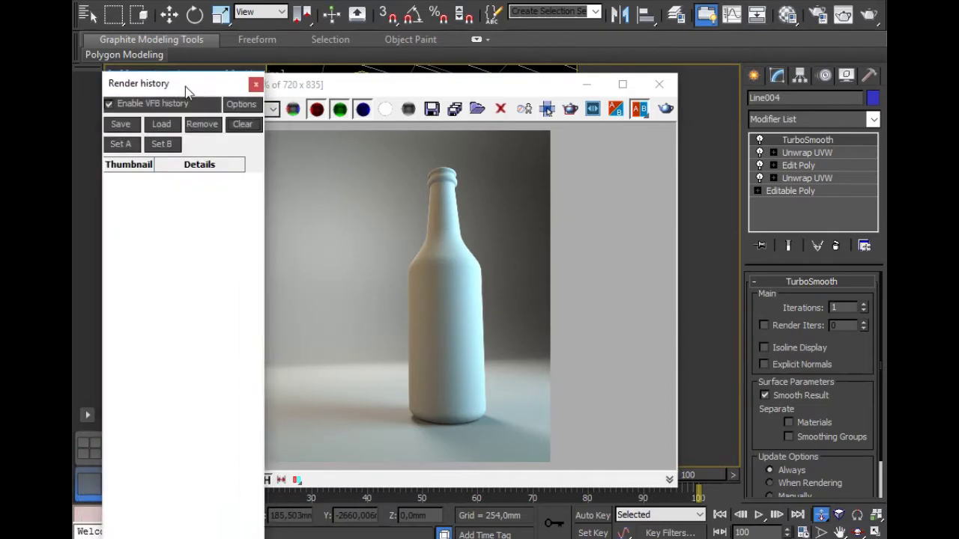
left_click_drag(194, 74, 190, 77)
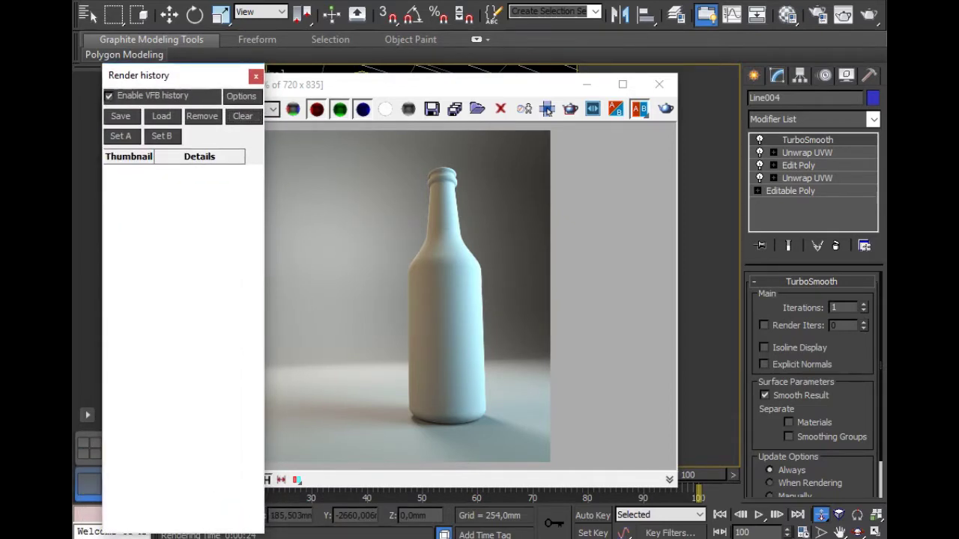
left_click(548, 110)
left_click(548, 110)
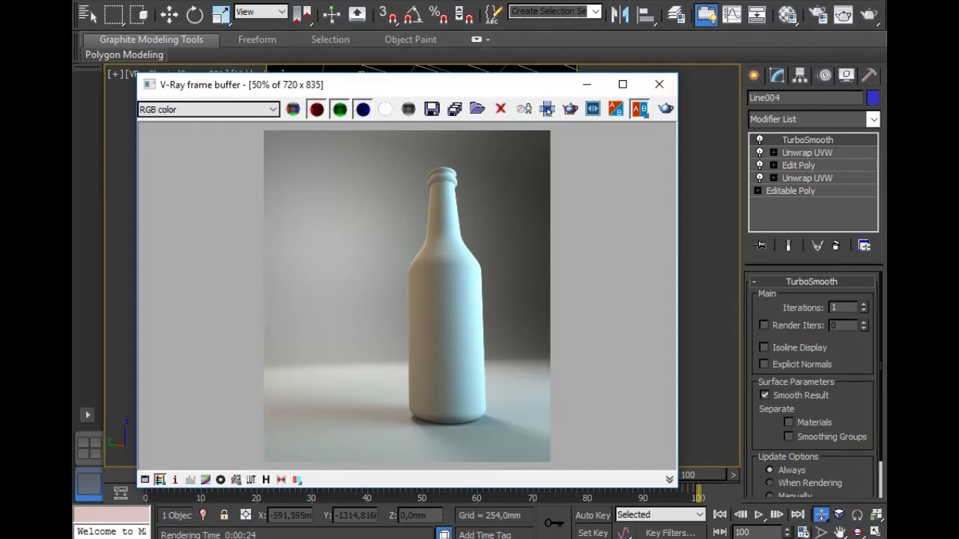
key("m")
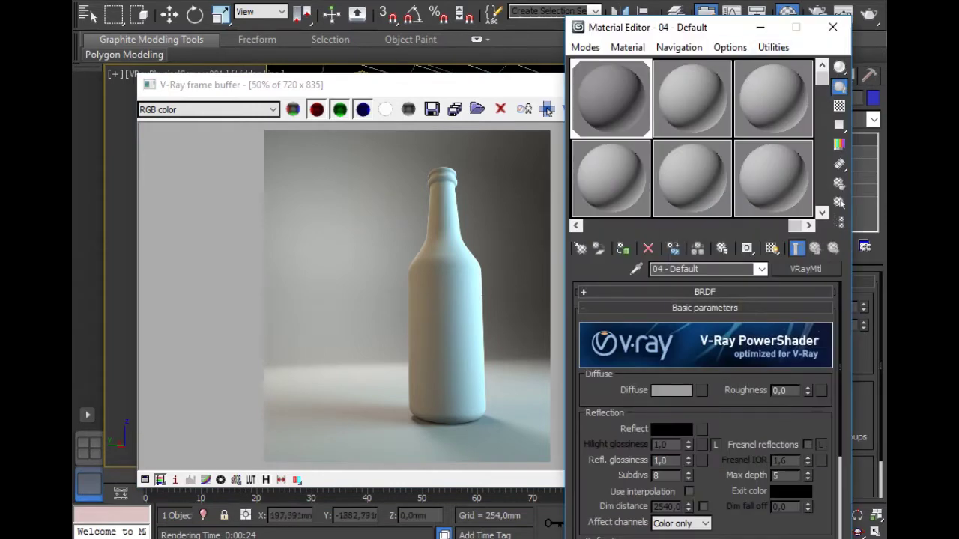
Name material slot 10 'glass', make it a VRayMtl, and collapse its BRDF rollout
left_click(611, 179)
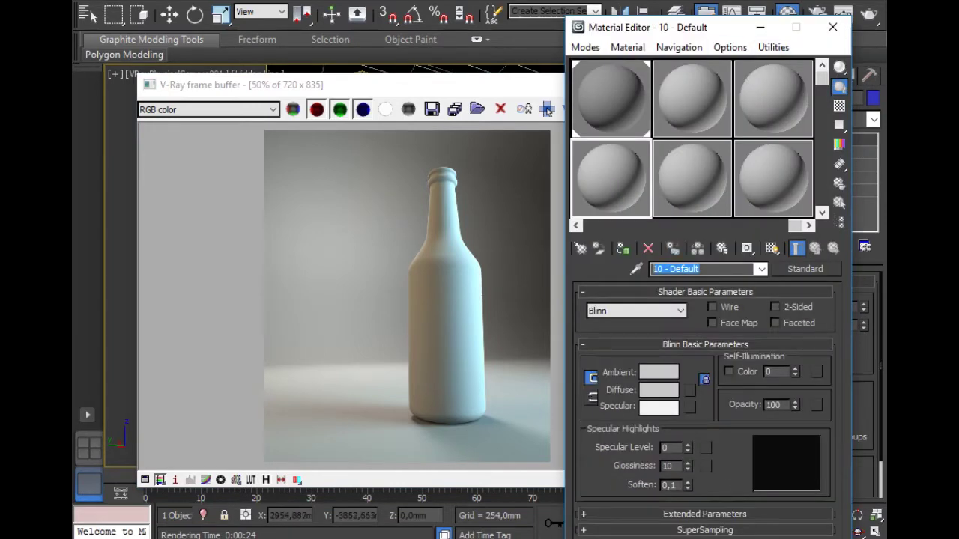
type("glass")
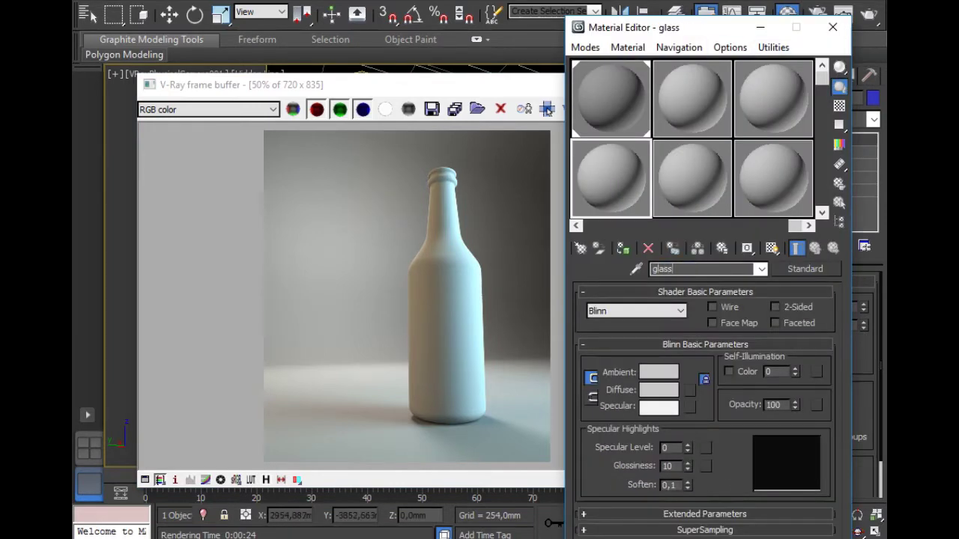
type(" dirt")
key("BackSpace")
key("BackSpace")
key("BackSpace")
key("BackSpace")
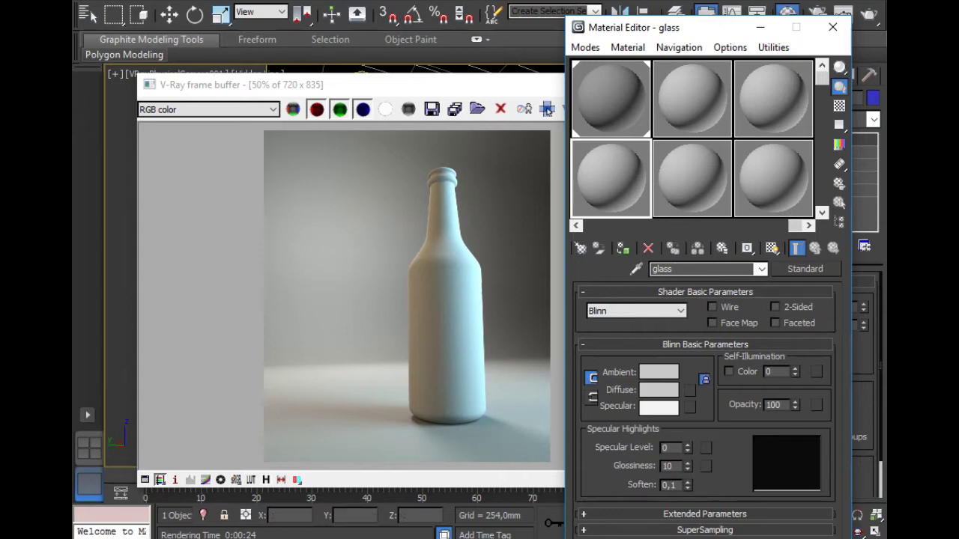
left_click(804, 268)
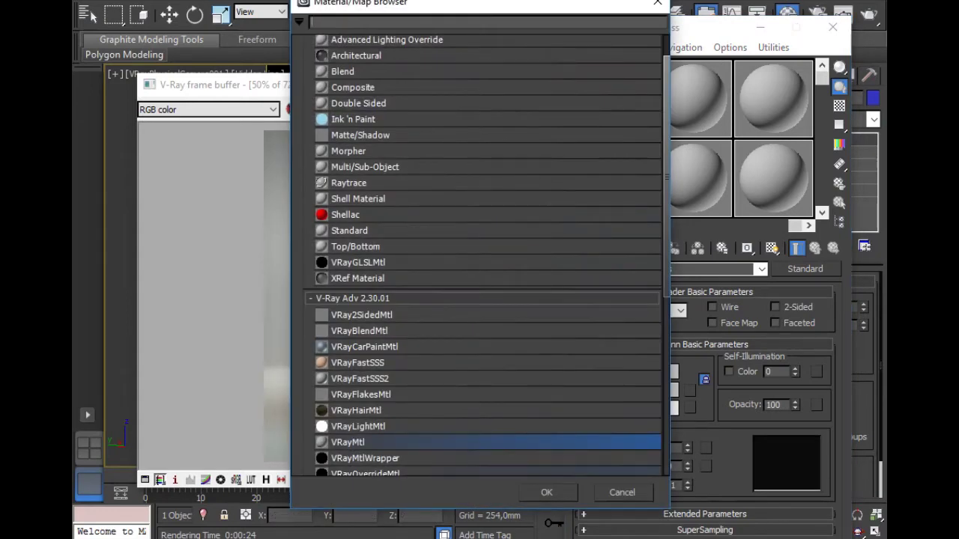
left_click(546, 493)
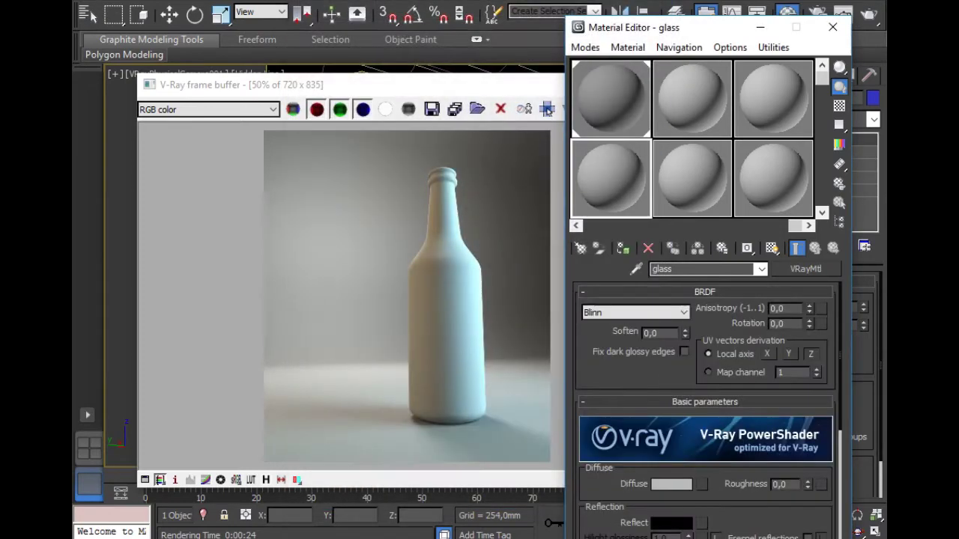
left_click(704, 291)
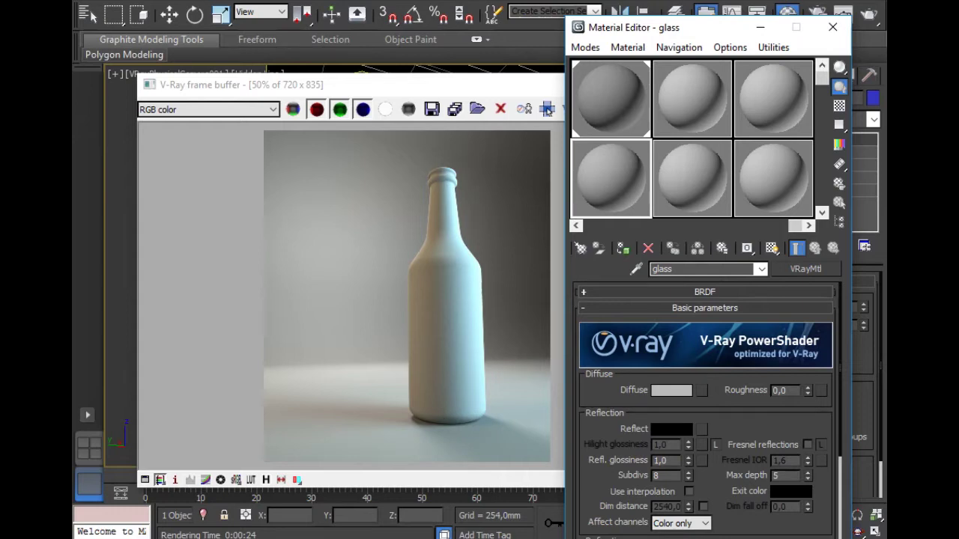
Convert glass to Multi/Sub-Object, keeping glass as sub-material and copying it into ID 2
left_click(806, 268)
left_click(365, 166)
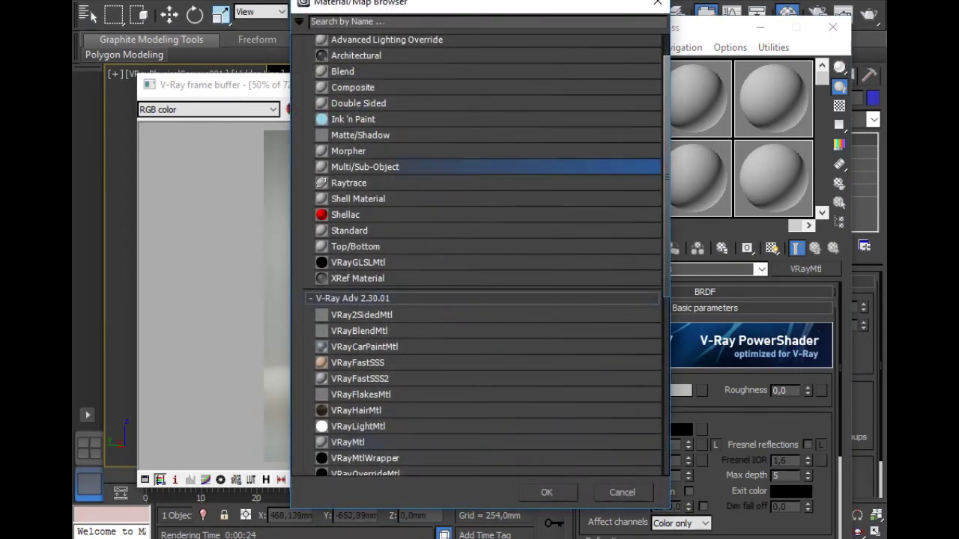
left_click(547, 492)
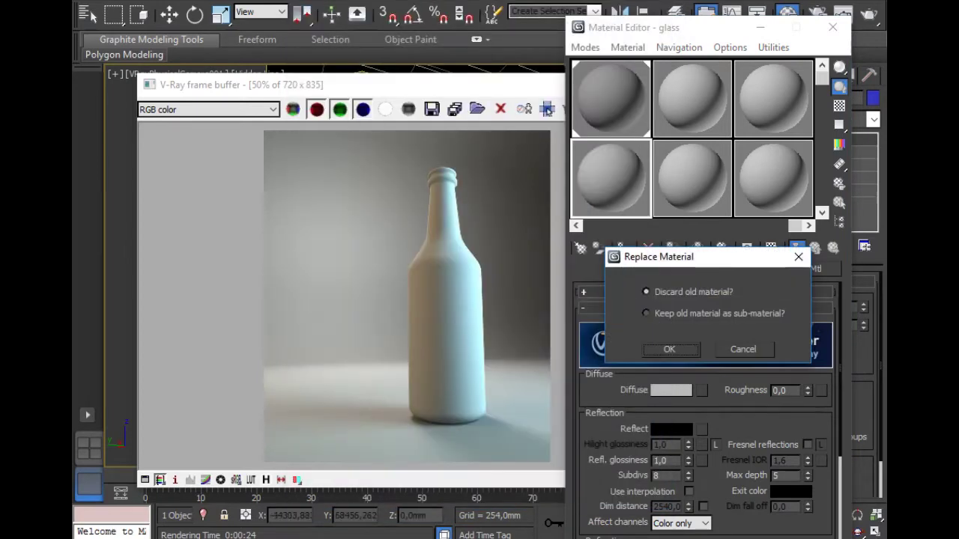
left_click(646, 313)
left_click(669, 349)
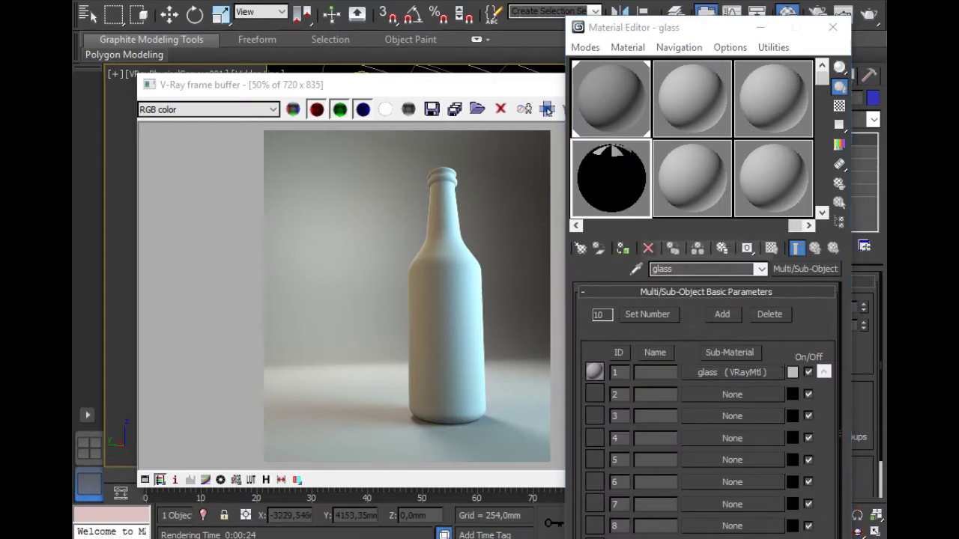
key("Return")
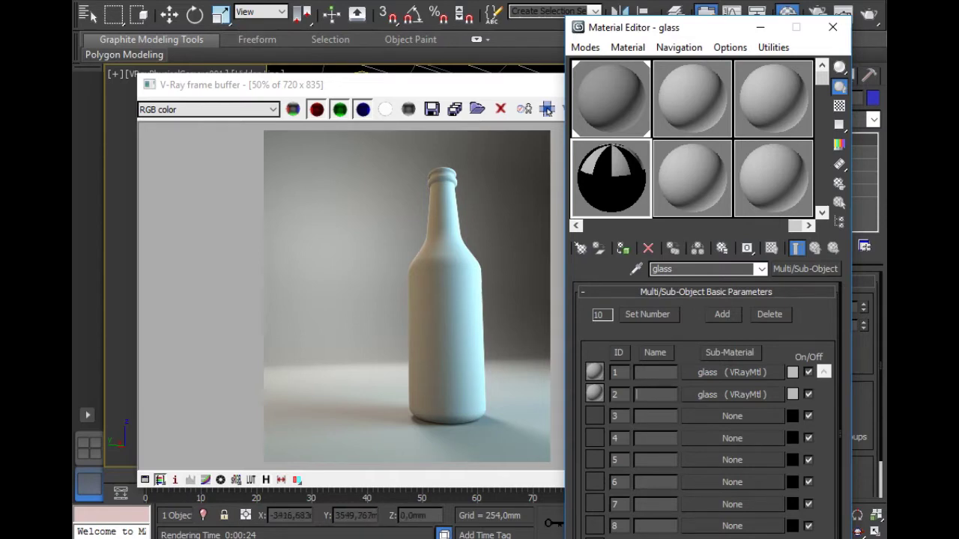
Name the sub-material rows 'Main material glass' and 'on material glass'
type("Main material glas")
type("ss")
left_click(655, 373)
type("on material glass")
key("Return")
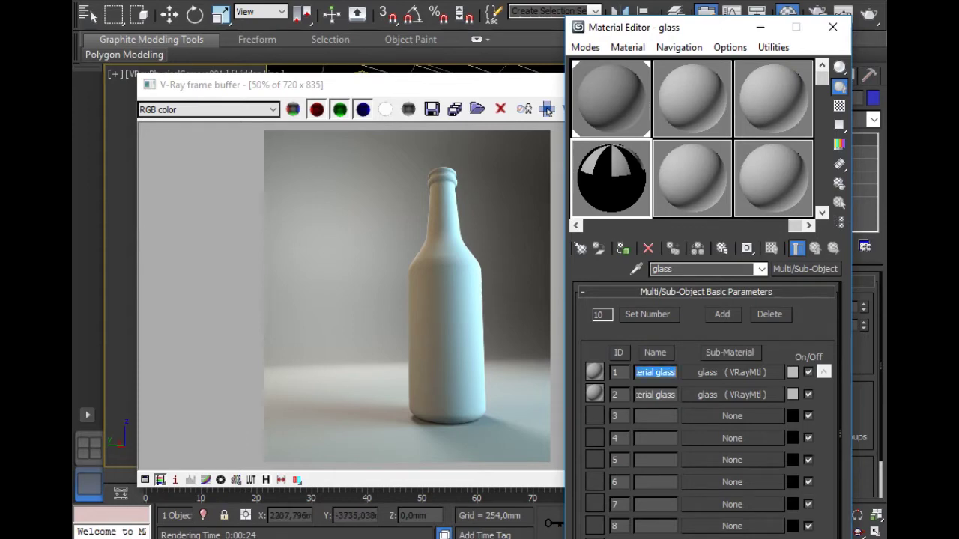
left_click_drag(465, 86, 293, 128)
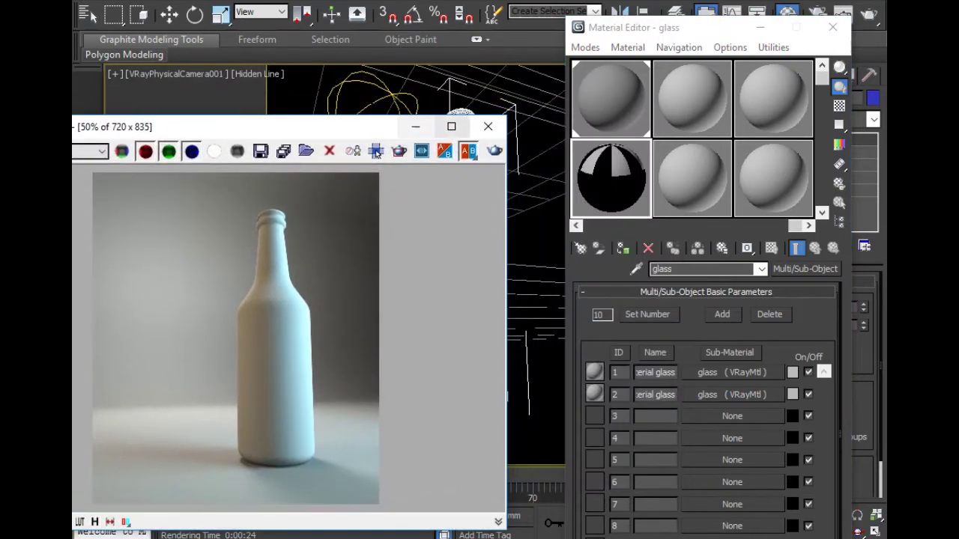
Close the render window, switch to Perspective, and zoom in on the bottle's rim
left_click(488, 126)
left_click(439, 148)
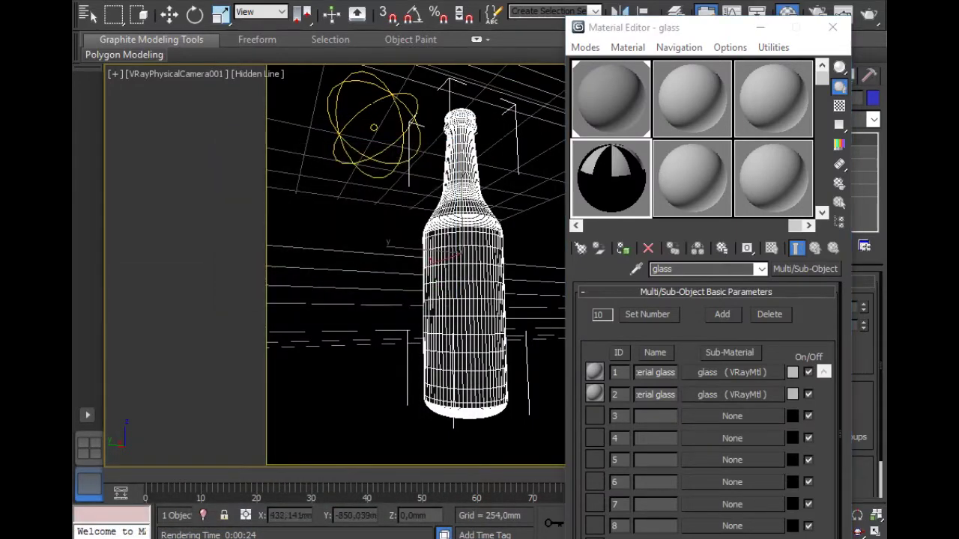
key("w")
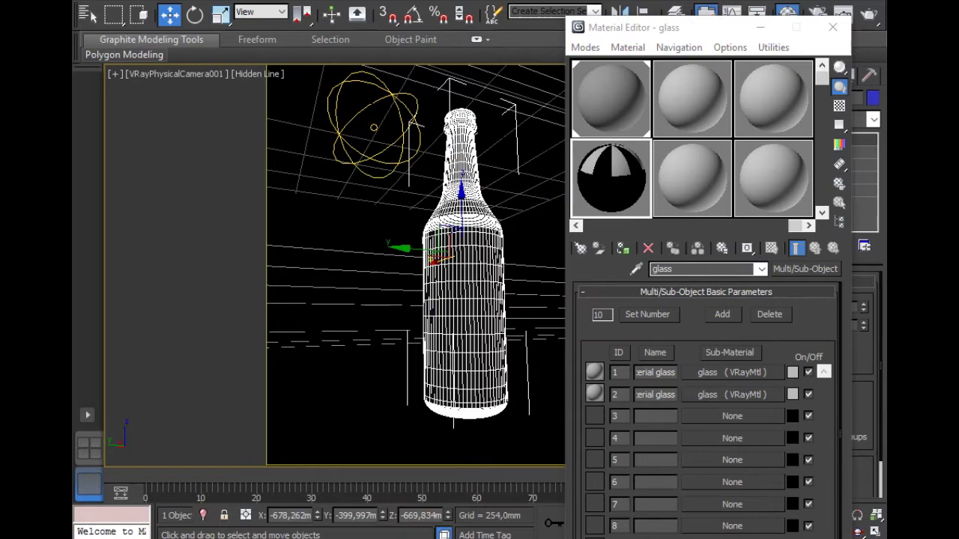
key("p")
left_click_drag(660, 27, 165, 131)
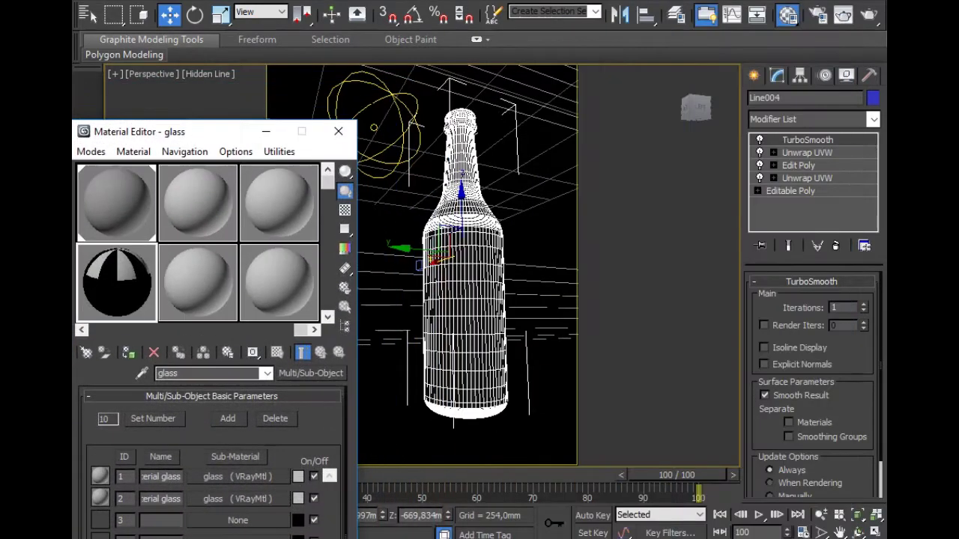
key("ctrl+r")
left_click_drag(465, 262, 494, 224)
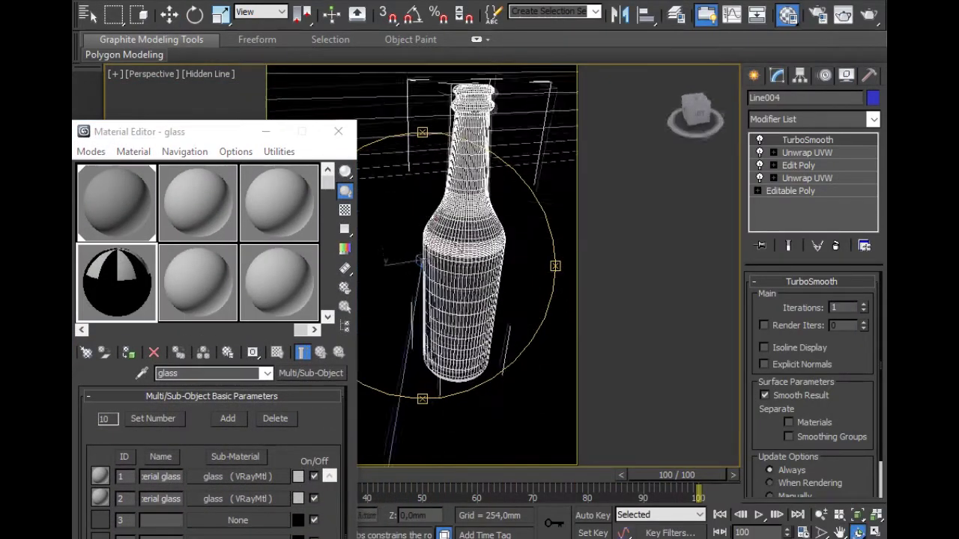
mouse_move(449, 263)
middle_mouse_down("alt")
mouse_move(358, 313)
mouse_move(359, 165)
mouse_move(374, 188)
middle_mouse_up("alt")
Select sub-material 2's name, orbit the opening, and drop to Edit Poly below TurboSmooth
left_click(160, 498)
double_click(165, 498)
type("in material")
middle_click_drag(465, 263, 479, 284, "alt")
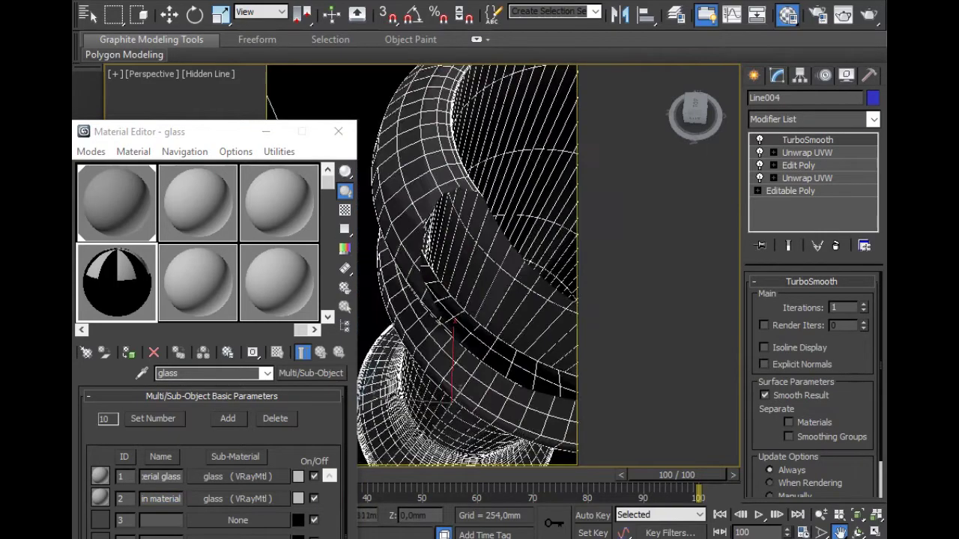
scroll(464, 263, "down", 3)
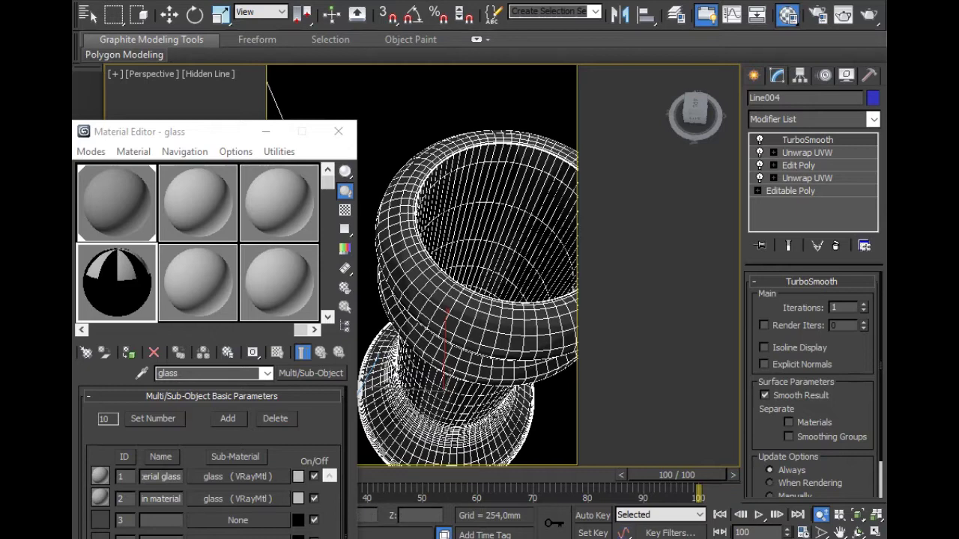
left_click(798, 165)
left_click(544, 304)
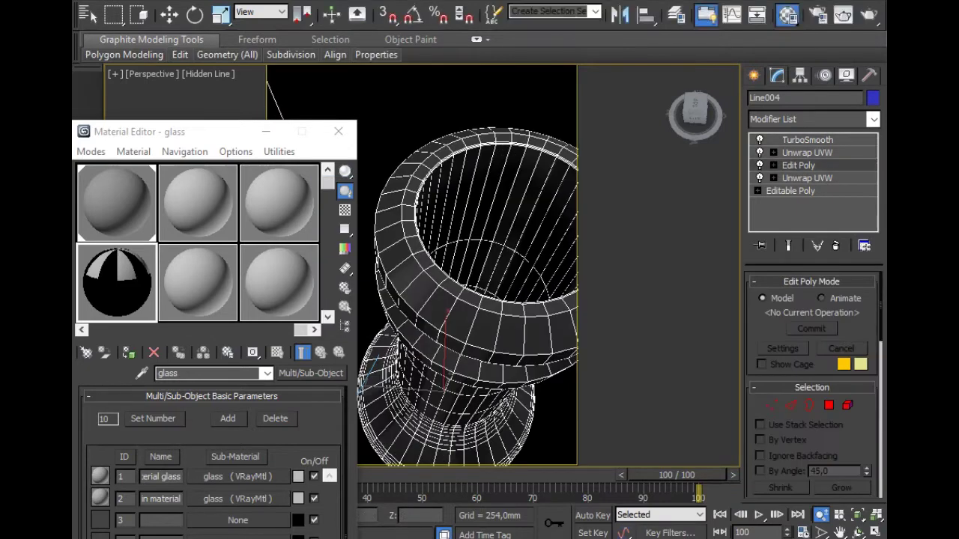
In Polygon mode, select the bottle polygons that carry material ID 2
left_click(828, 405)
scroll(813, 382, "down", 5)
scroll(813, 382, "down", 5)
scroll(813, 382, "down", 5)
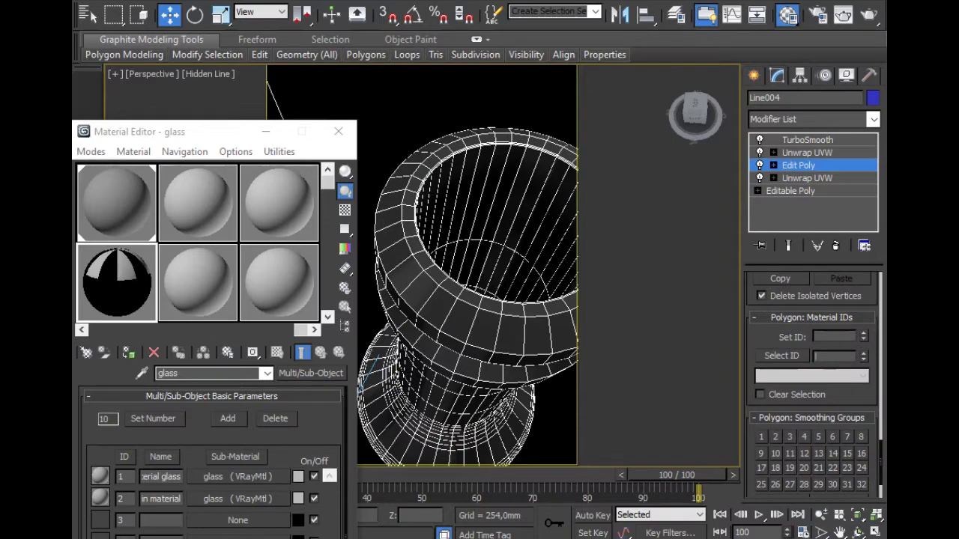
key("ctrl+a")
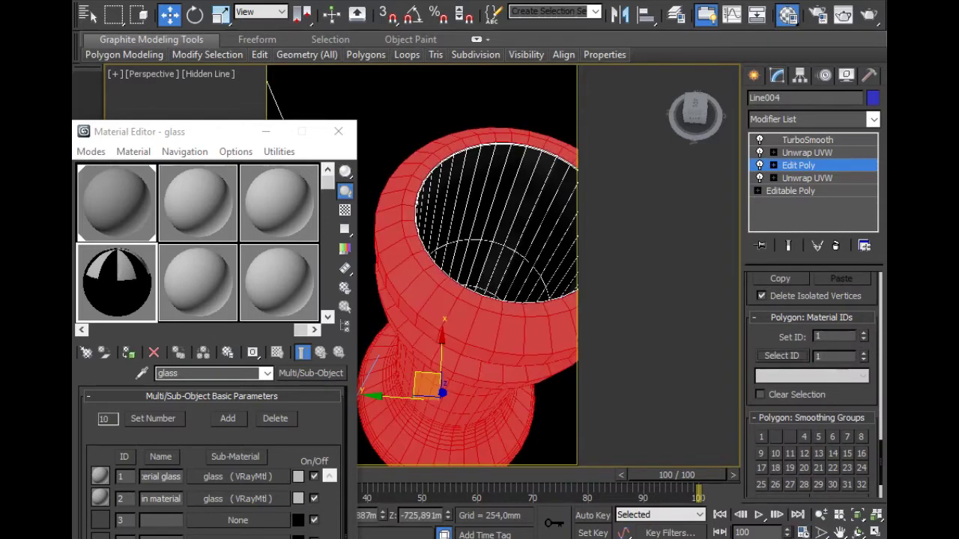
key("ctrl+d")
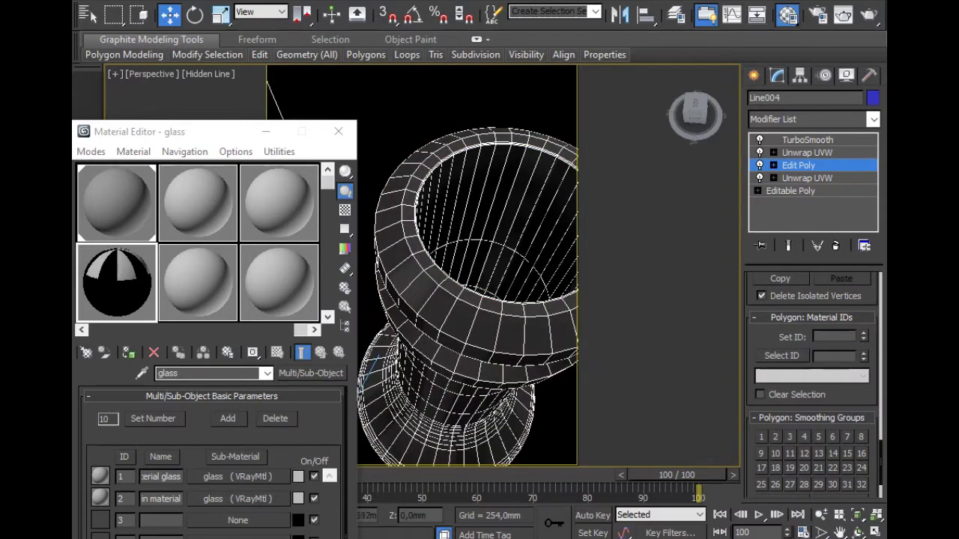
type("2")
left_click(781, 356)
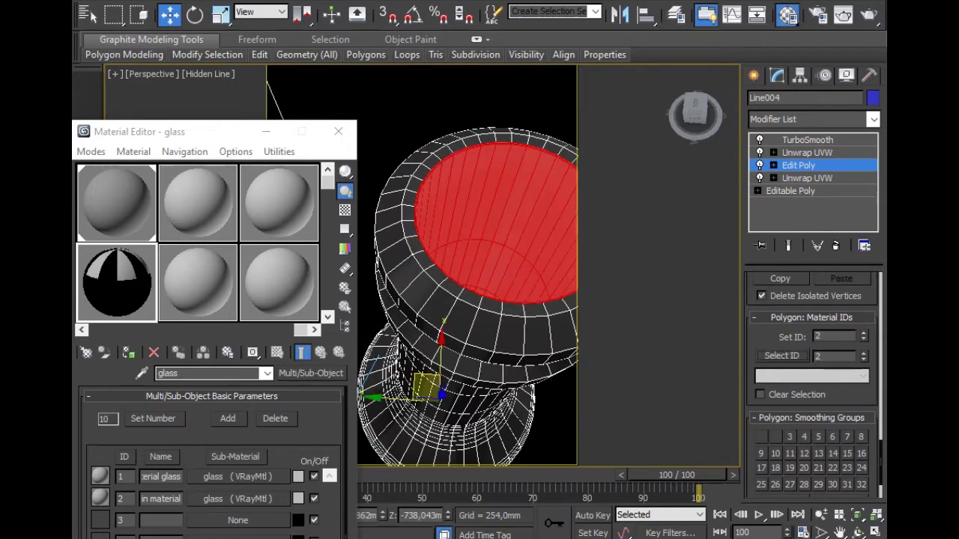
Select the ID 1 polygons, match both IDs to the Multi/Sub-Object slots, and return to TurboSmooth
left_click_drag(194, 131, 246, 73)
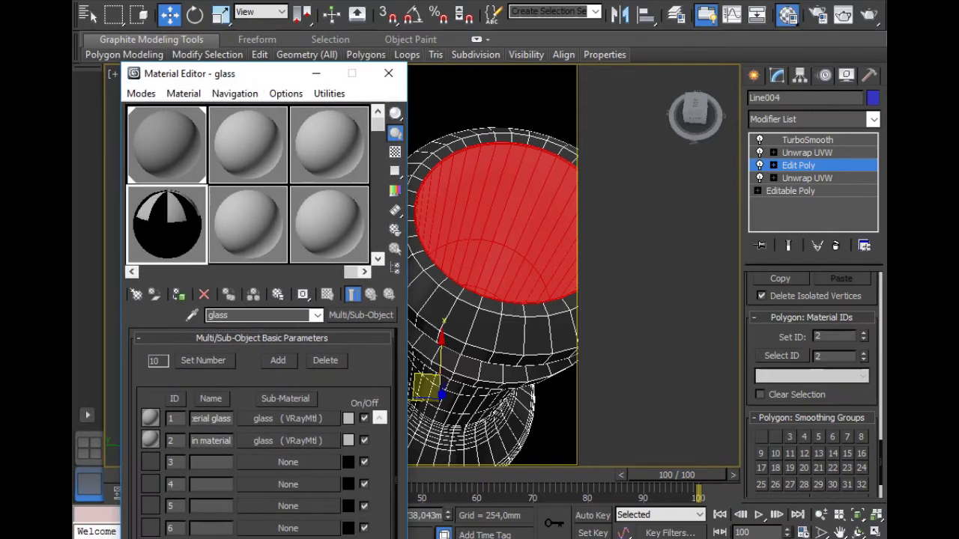
left_click(170, 440)
left_click(659, 337)
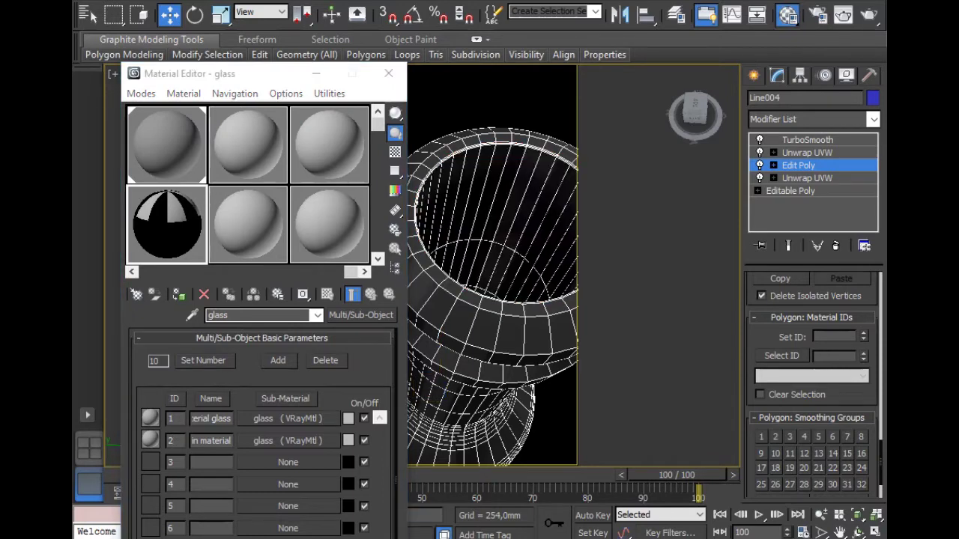
type("1")
left_click(781, 356)
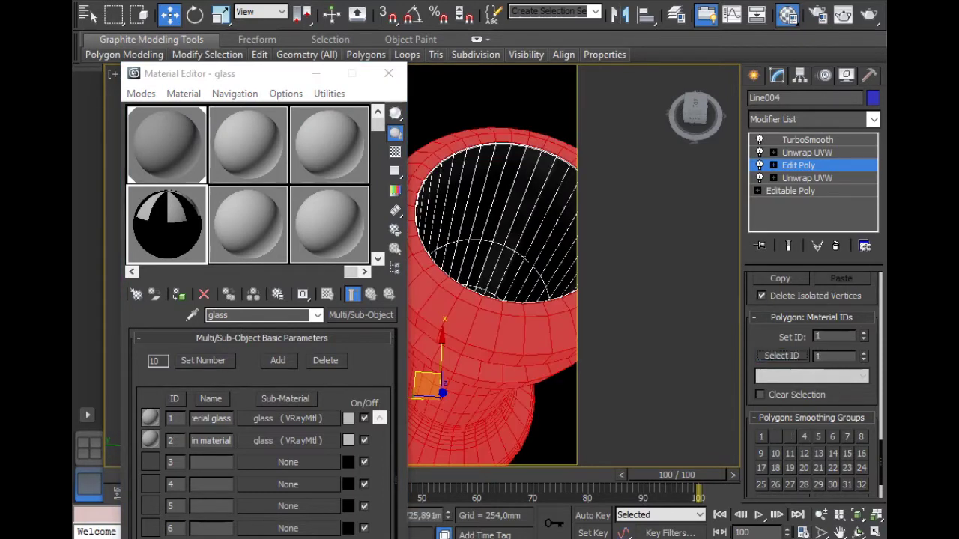
left_click(171, 419)
key("Tab")
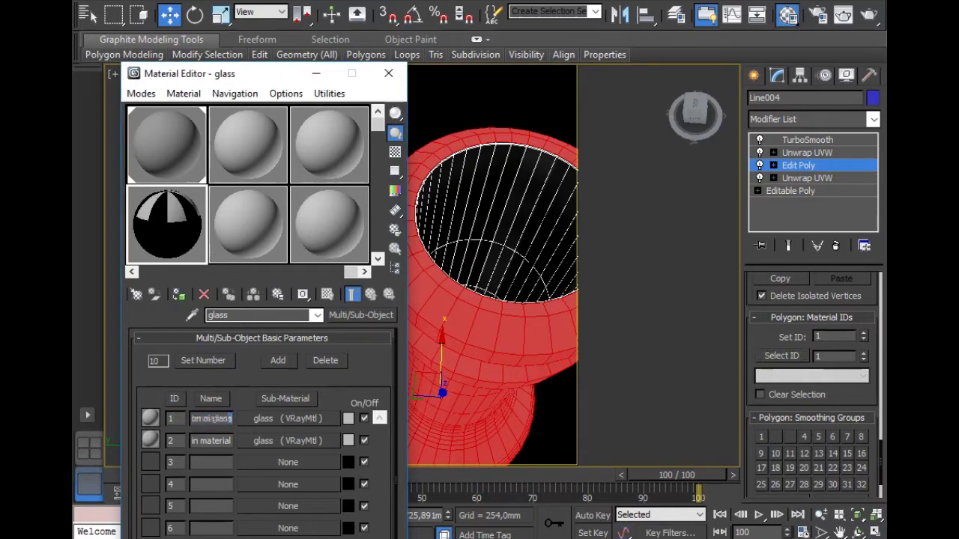
key("shift+Tab")
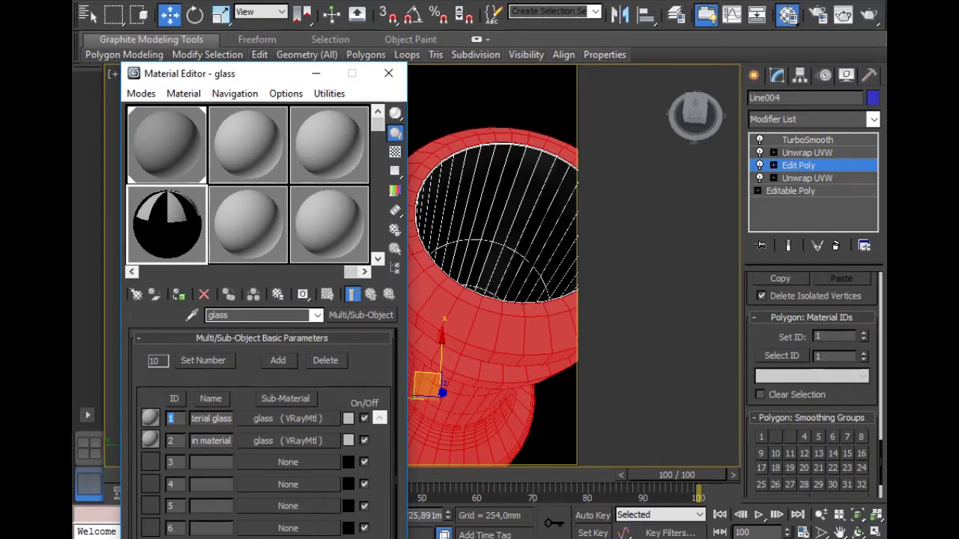
left_click(807, 140)
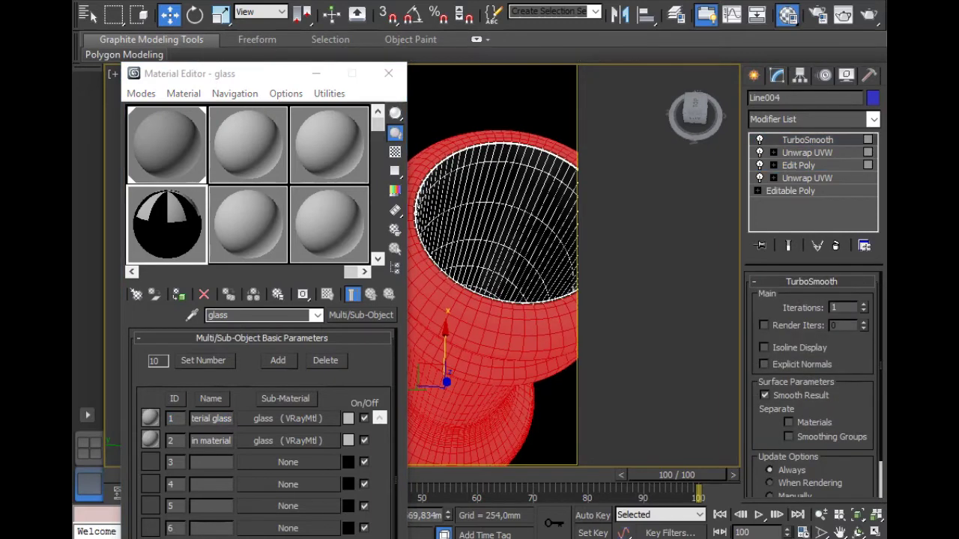
Give sub-material 2 a white diffuse, unlocked highlight glossiness 0,93 and Fresnel reflections
scroll(492, 266, "down", 3)
middle_click_drag(492, 266, 493, 225, "alt")
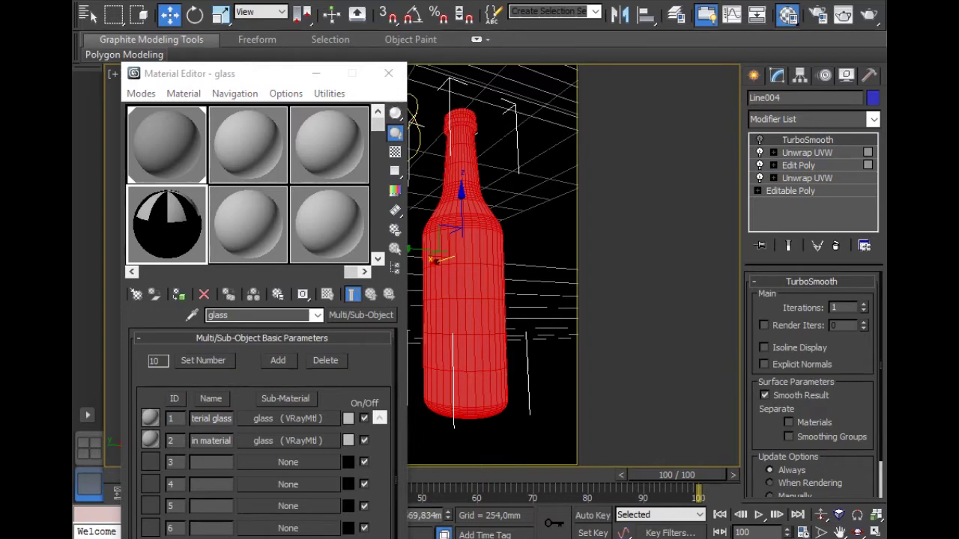
left_click(287, 441)
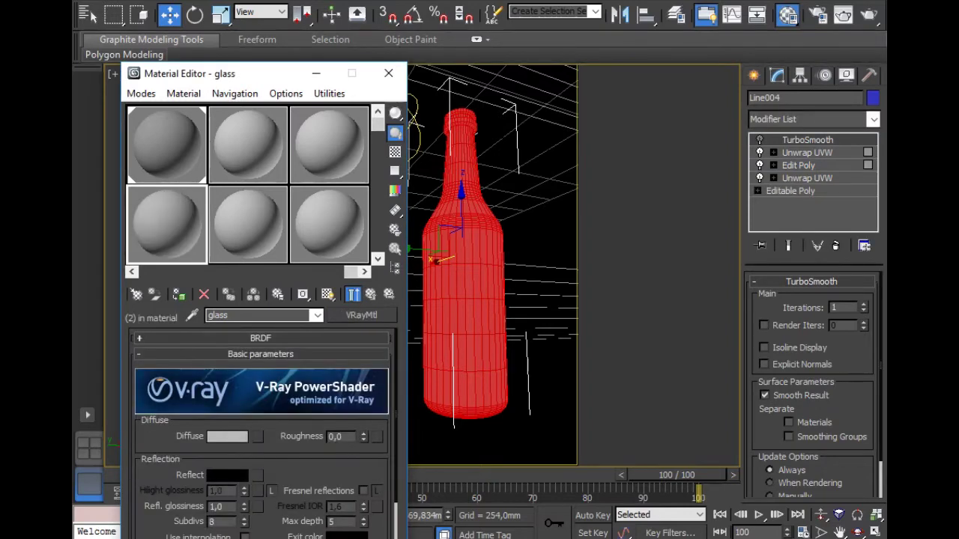
left_click(227, 436)
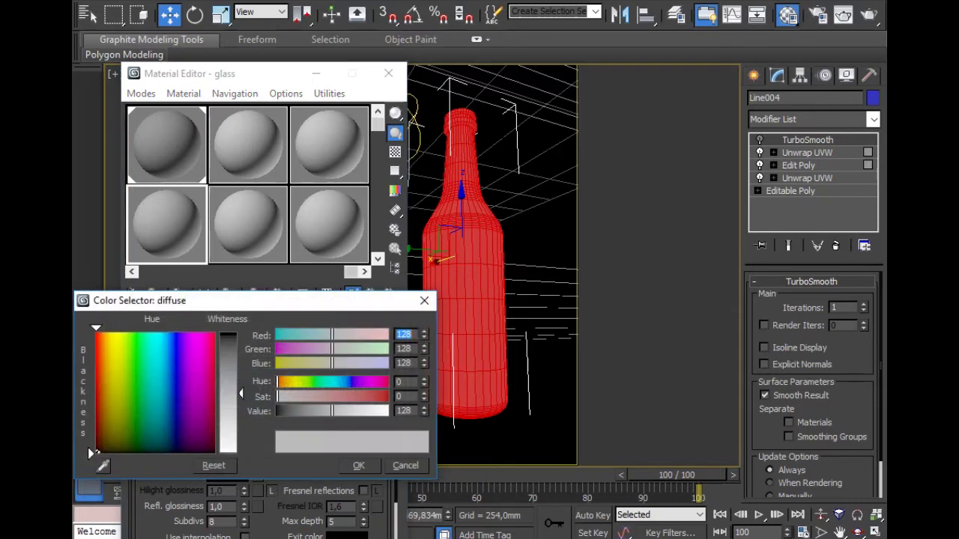
left_click_drag(240, 394, 241, 453)
left_click(359, 465)
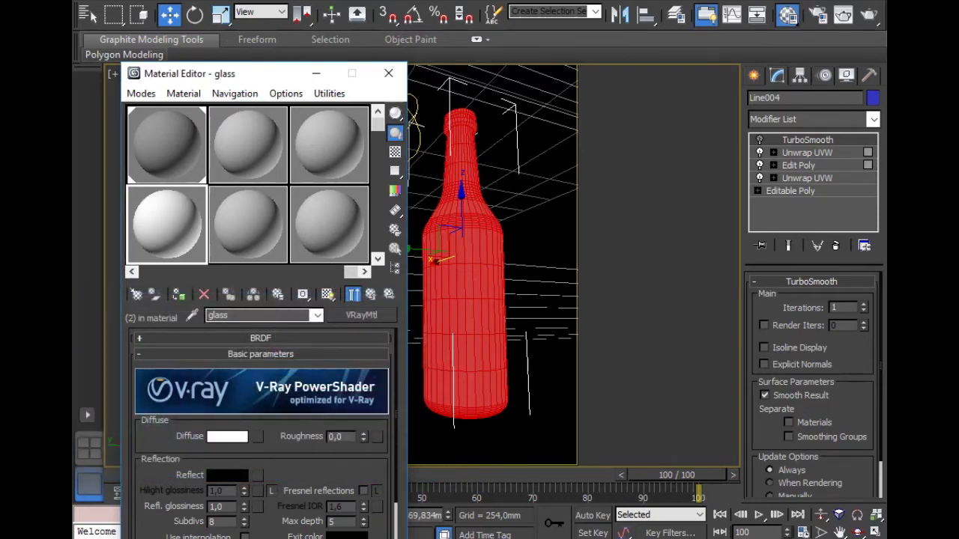
left_click(272, 491)
left_click(221, 491)
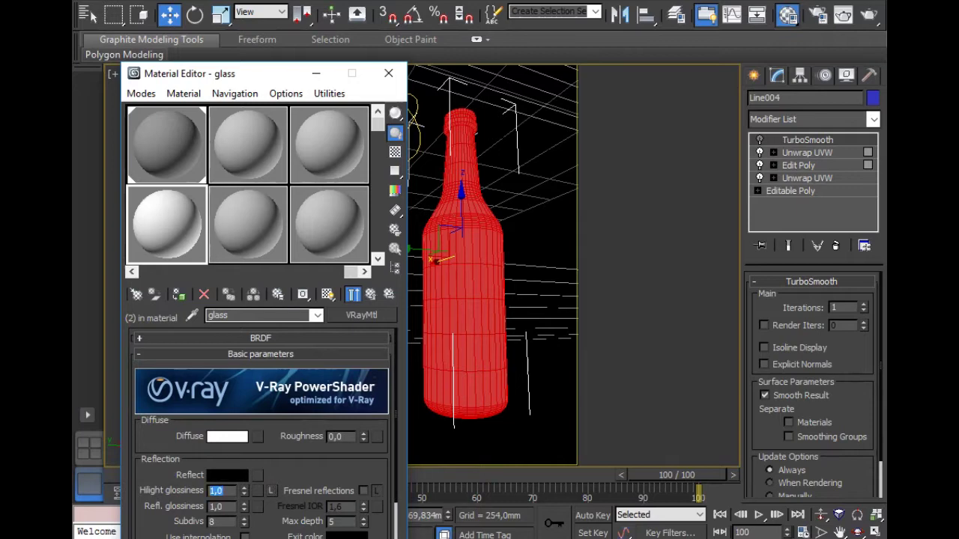
type("0,93")
left_click(363, 491)
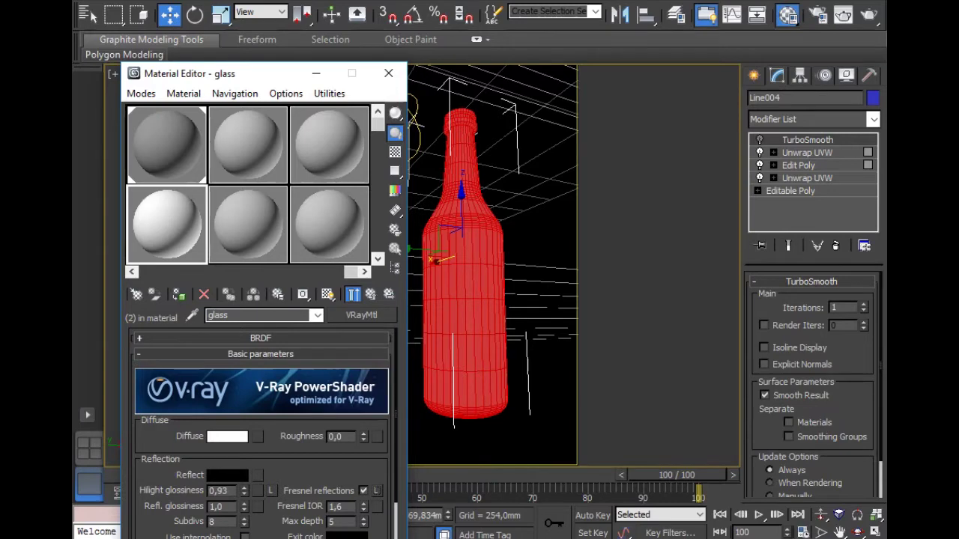
Set sub-material 2's refraction to white with 16 subdivs and IOR 1,04
scroll(262, 435, "down", 3)
scroll(263, 434, "down", 2)
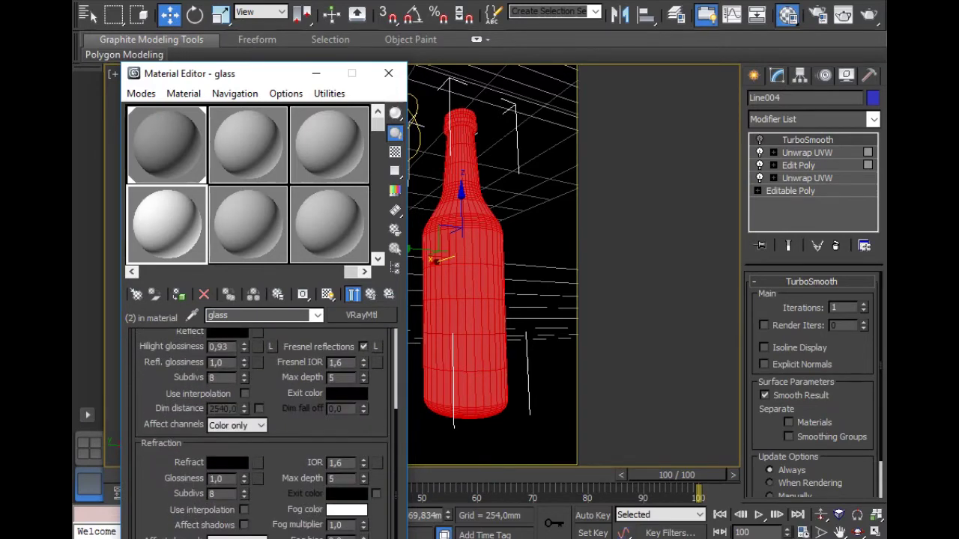
left_click(227, 463)
left_click_drag(280, 411, 389, 412)
left_click(357, 463)
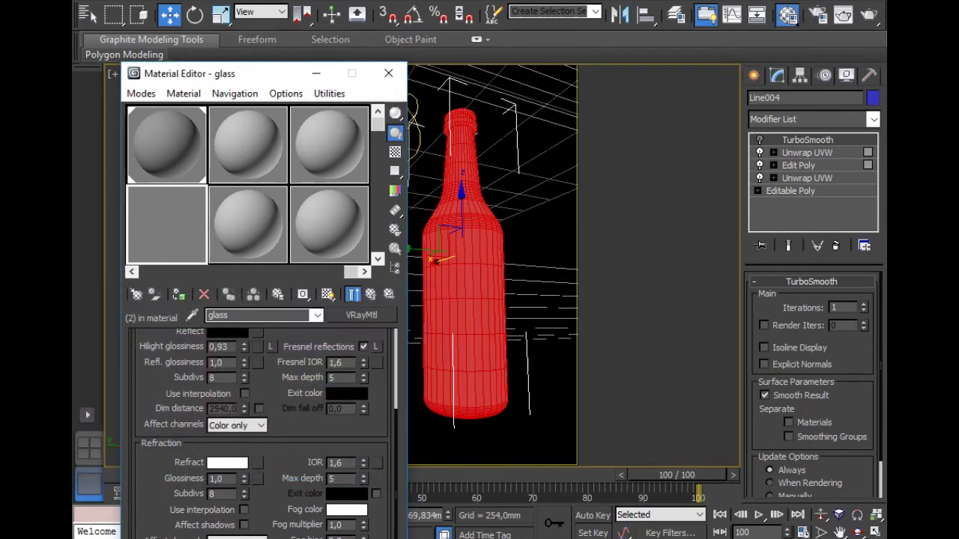
type("16")
scroll(262, 435, "up", 1)
double_click(216, 401)
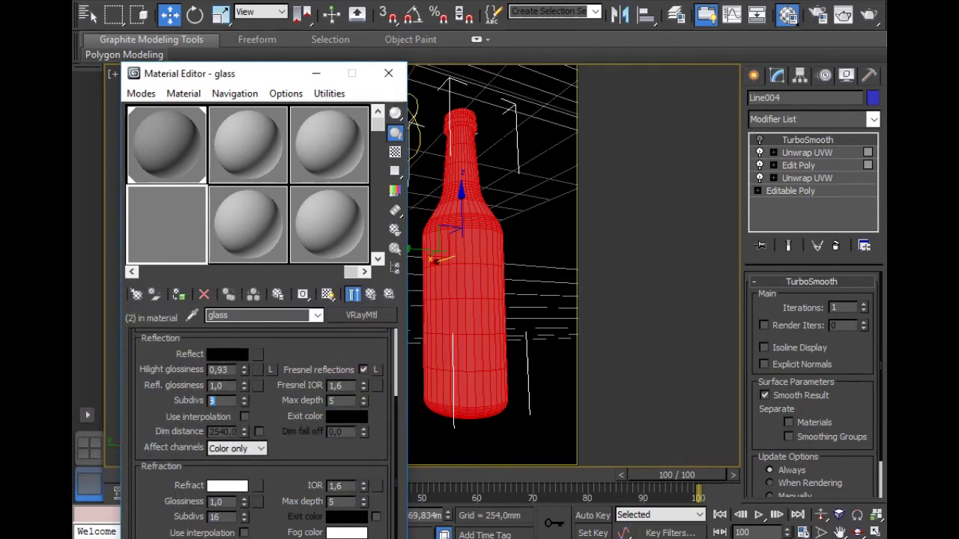
scroll(262, 435, "down", 5)
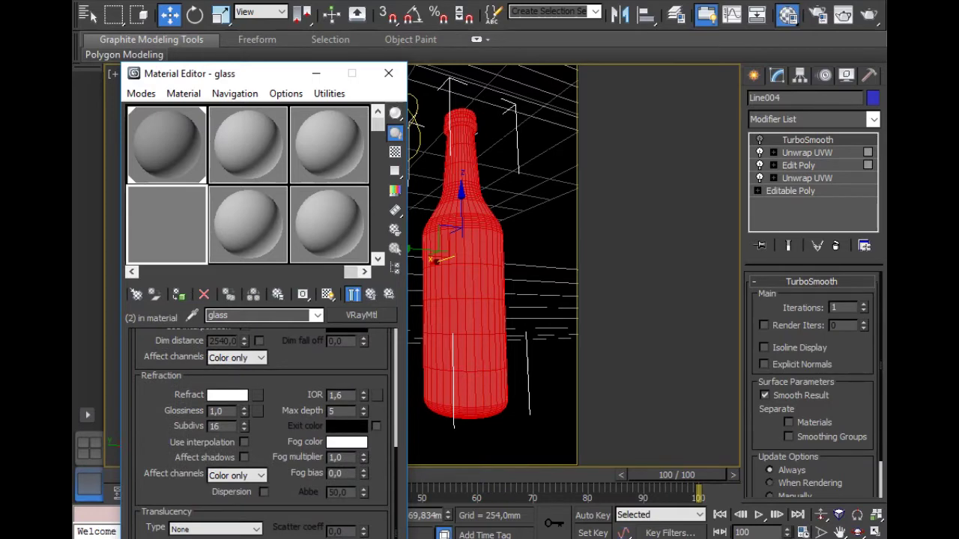
key("BackSpace")
type("5")
type("04")
Set the glass refraction exit colour to a dark green
left_click(346, 426)
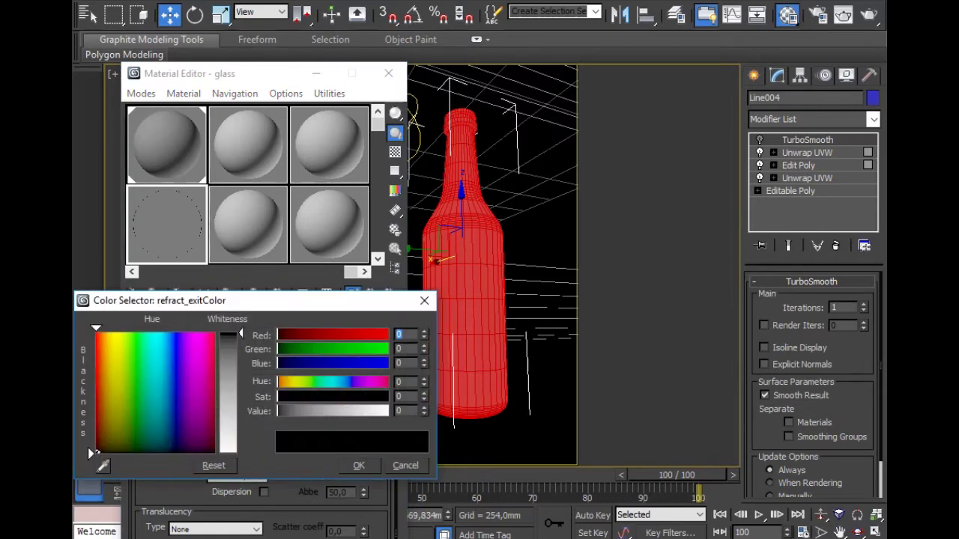
left_click(129, 349)
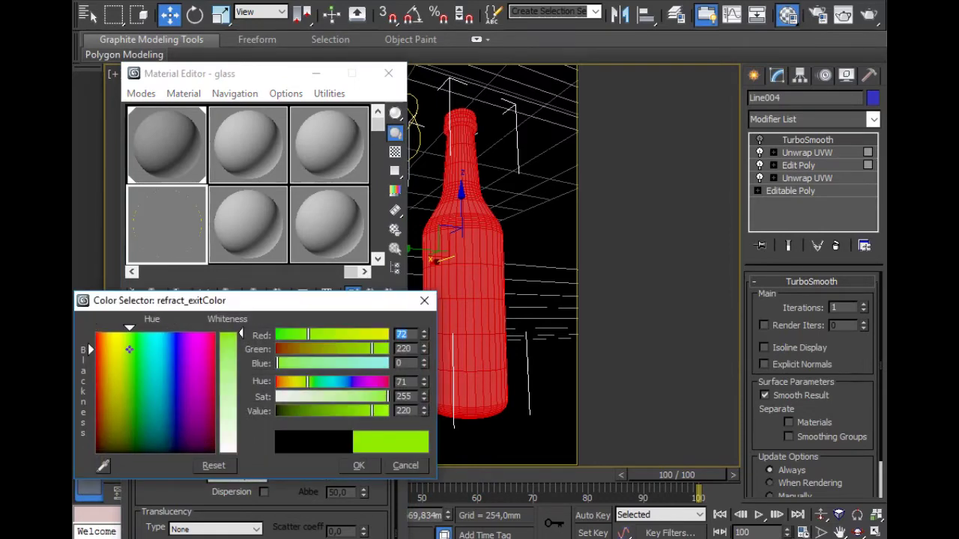
left_click_drag(90, 350, 91, 419)
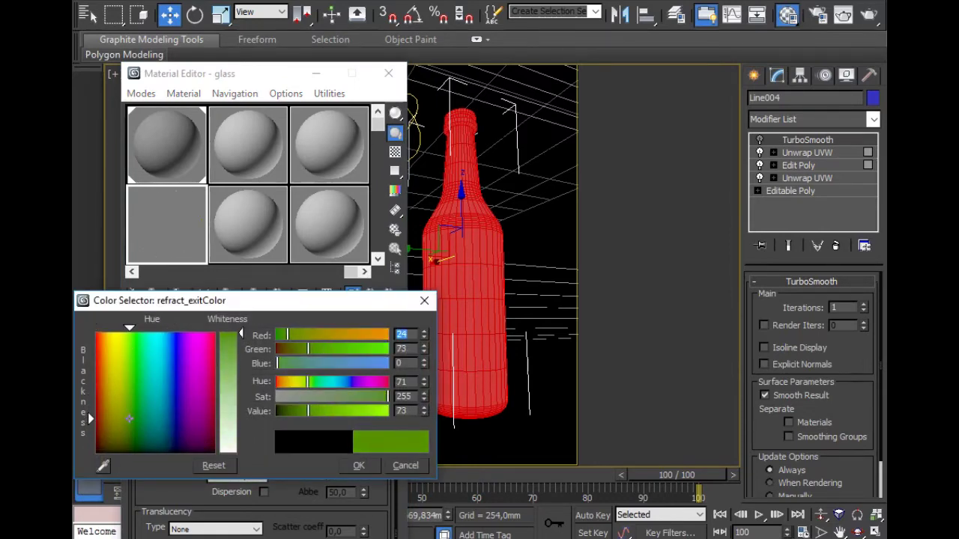
mouse_move(129, 419)
left_mouse_down()
mouse_move(136, 413)
mouse_move(135, 424)
left_mouse_up()
left_click_drag(134, 424, 133, 445)
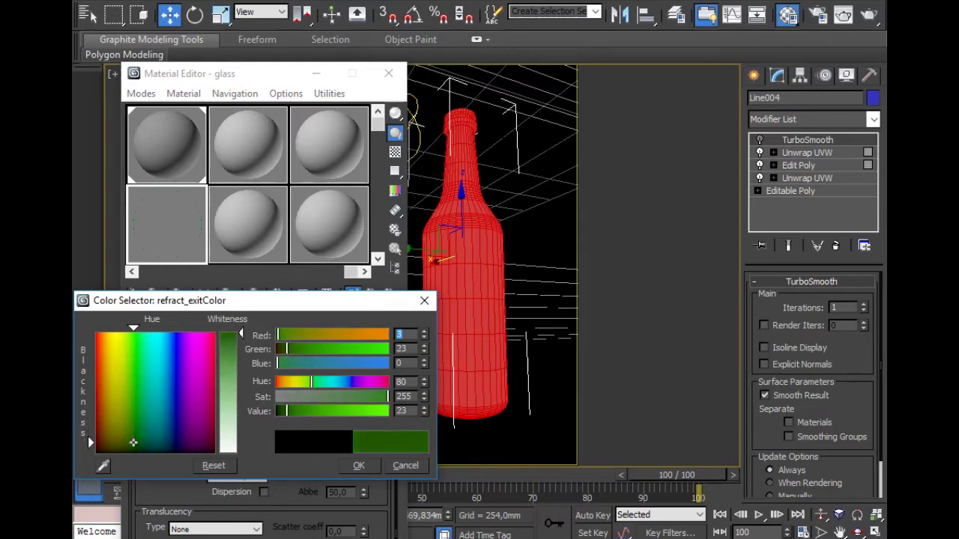
left_click(359, 465)
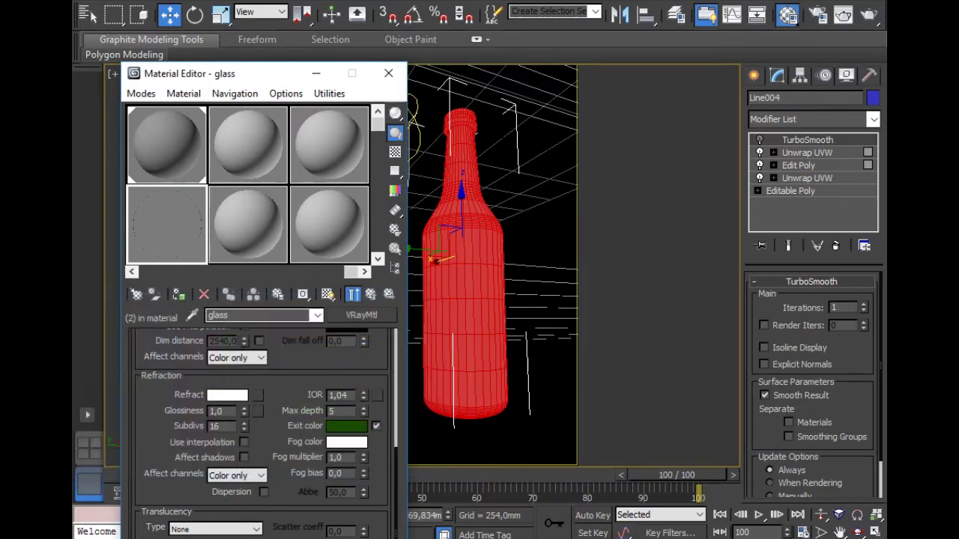
Make the refraction affect shadows, then go up to the parent Multi/Sub-Object material
scroll(262, 435, "down", 1)
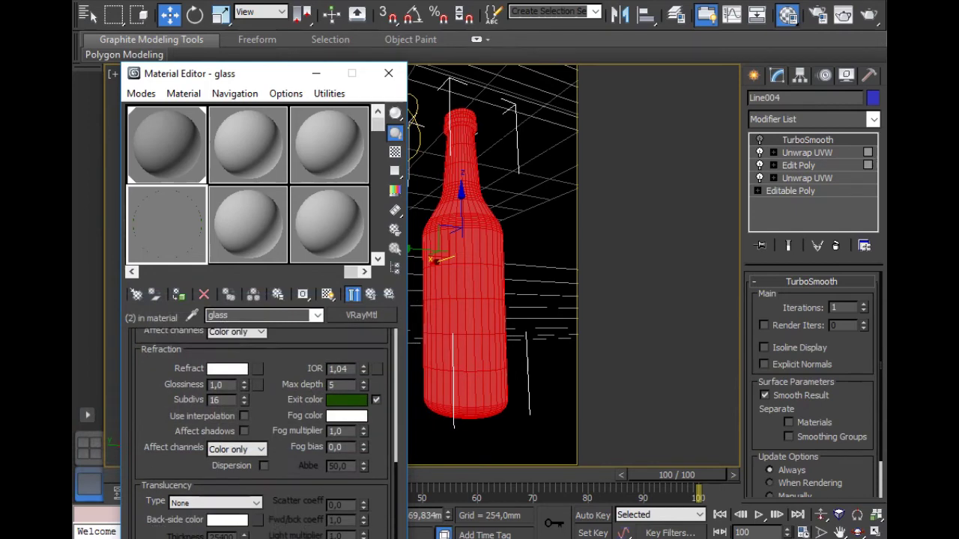
left_click(243, 430)
left_click_drag(225, 74, 217, 5)
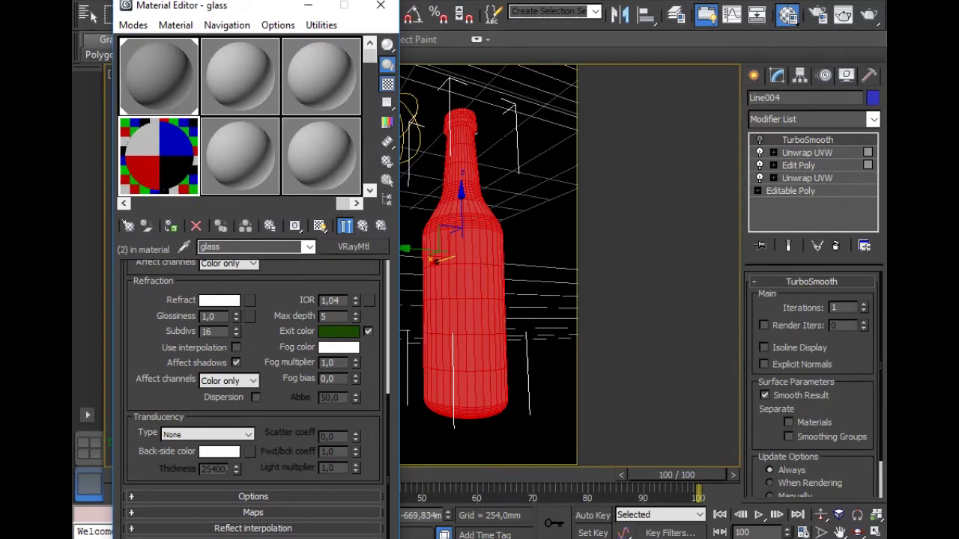
left_click(253, 497)
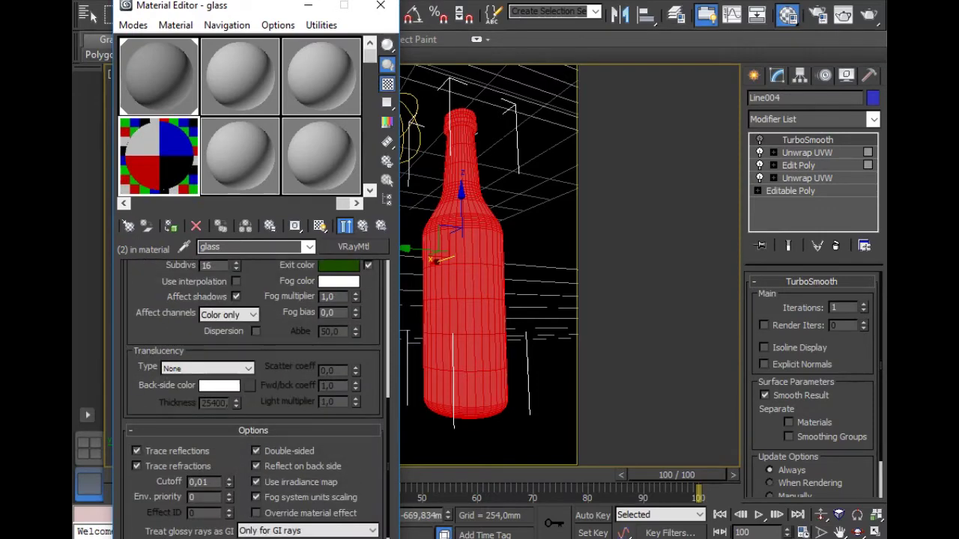
scroll(253, 390, "down", 2)
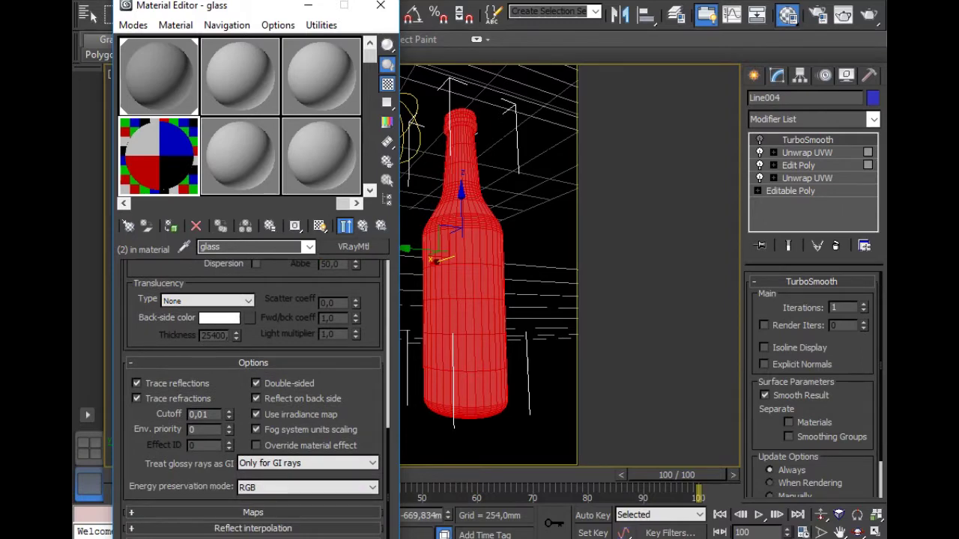
left_click(363, 225)
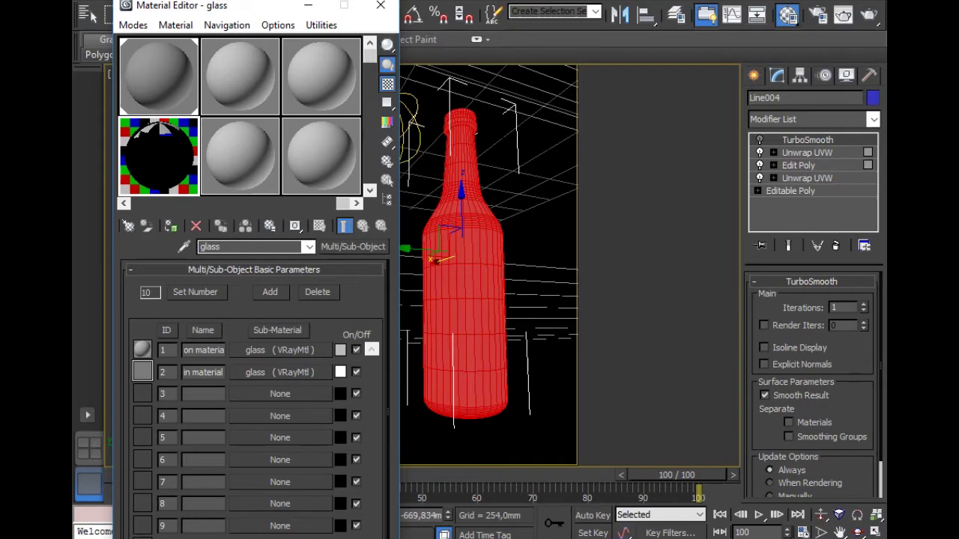
Give the sub-material named on a pale mint-green diffuse colour
left_click(387, 84)
left_click(388, 84)
left_click(279, 350)
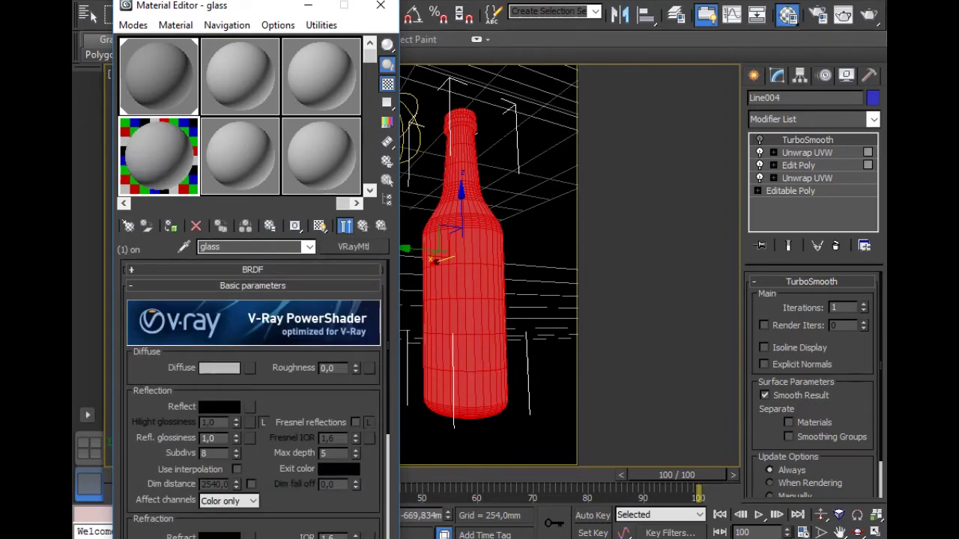
left_click(219, 368)
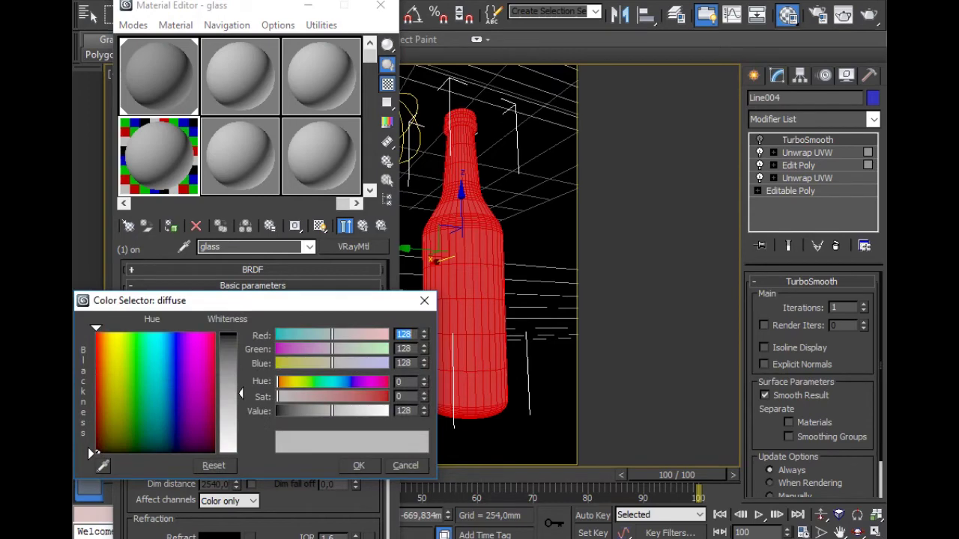
left_click(130, 362)
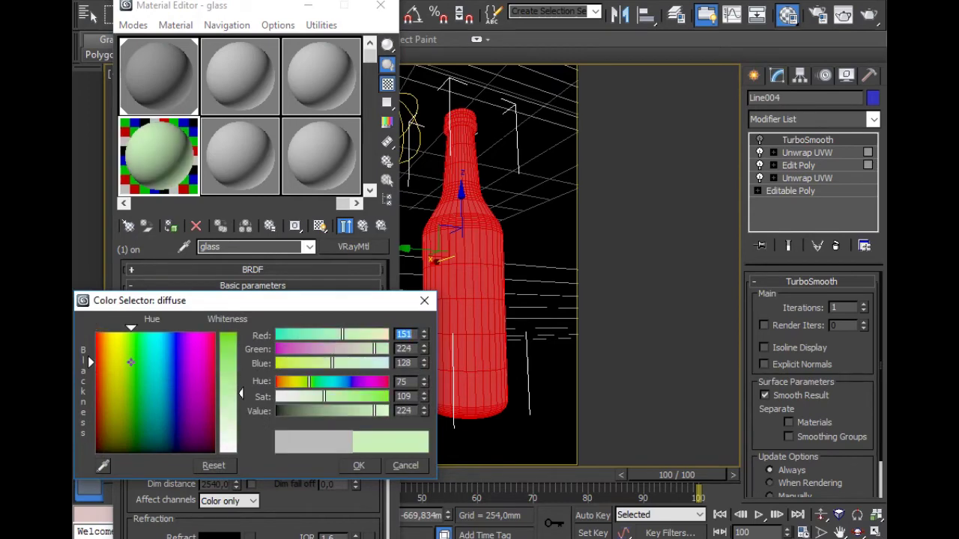
left_click_drag(130, 362, 143, 358)
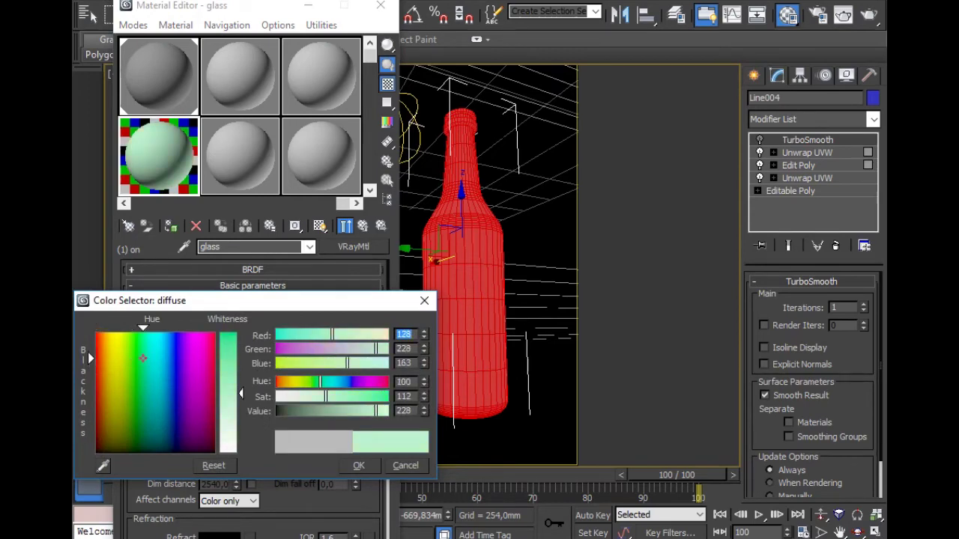
left_click_drag(241, 393, 241, 396)
left_click_drag(143, 358, 145, 353)
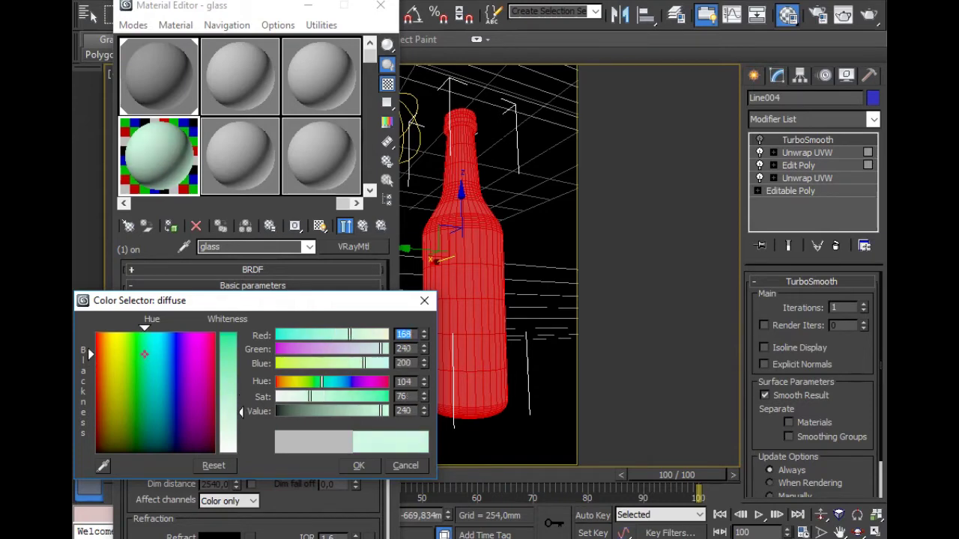
left_click(359, 465)
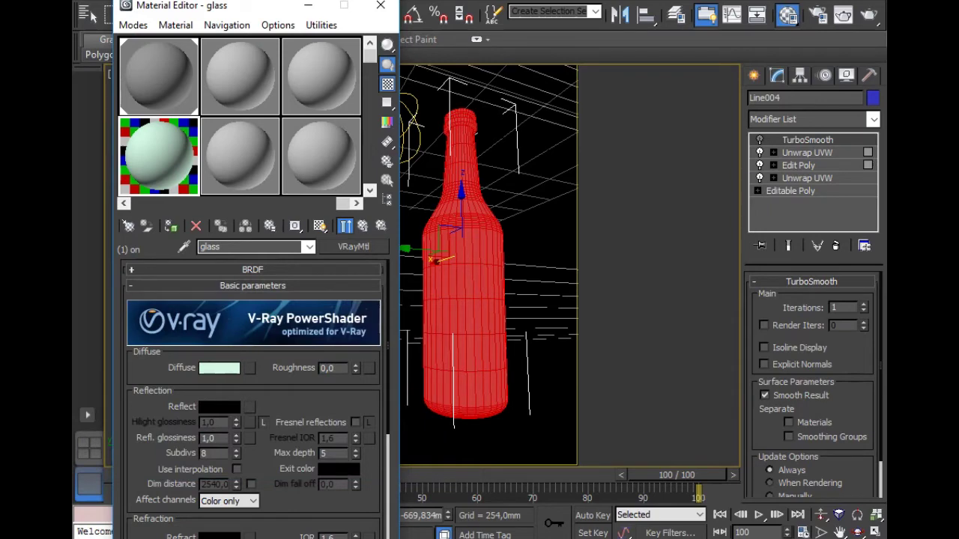
Set its reflection to near white with glossiness 0,99 and 16 subdivisions
left_click(218, 407)
left_click_drag(240, 330, 241, 453)
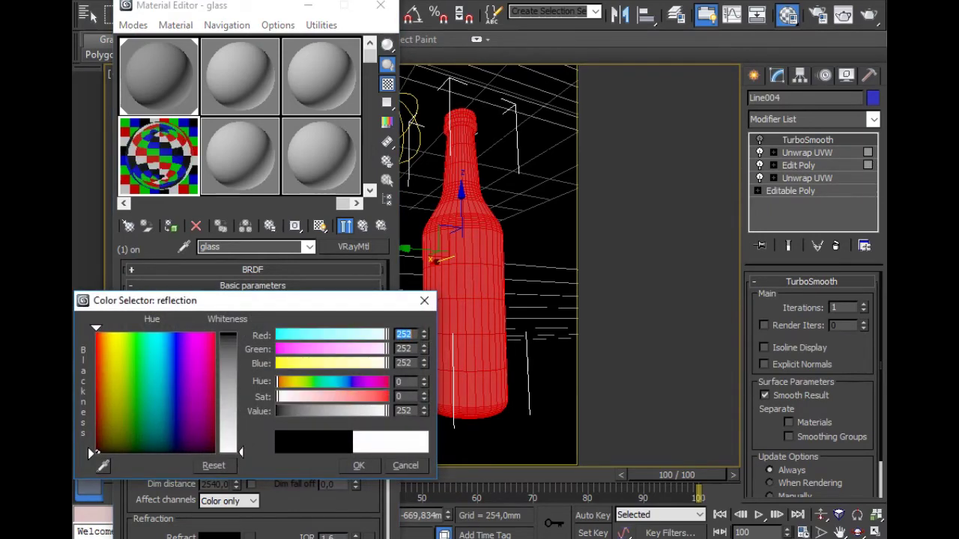
left_click(359, 465)
left_click(214, 437)
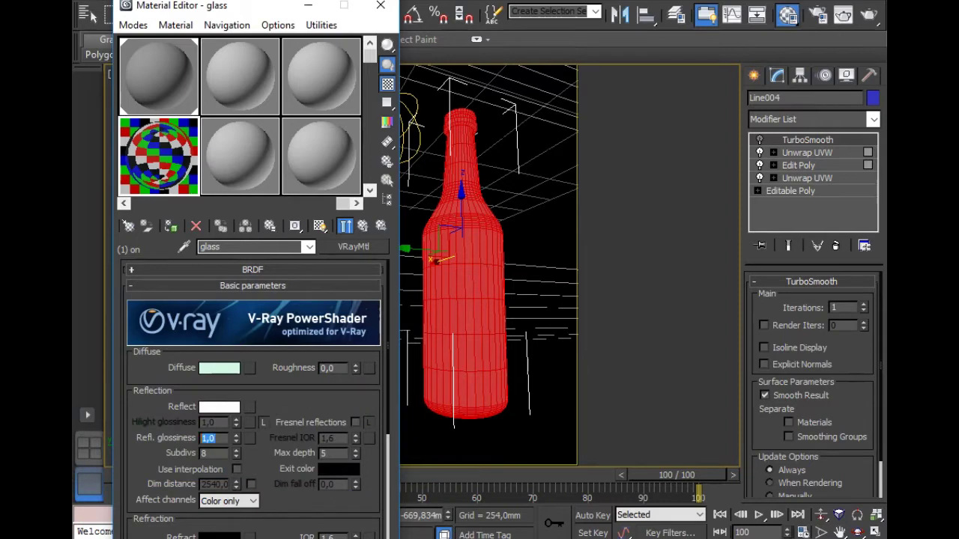
type("0,99")
key("Return")
key("Tab")
type("16")
scroll(253, 397, "down", 10)
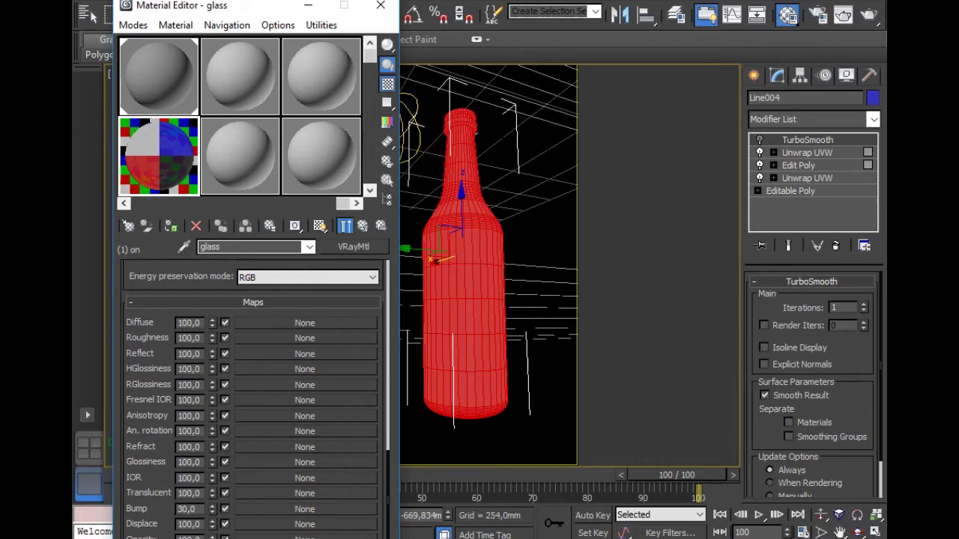
Convert sub-material 1 into a VRayBlendMtl, keeping the original glass VRayMtl as its base material
scroll(253, 398, "down", 3)
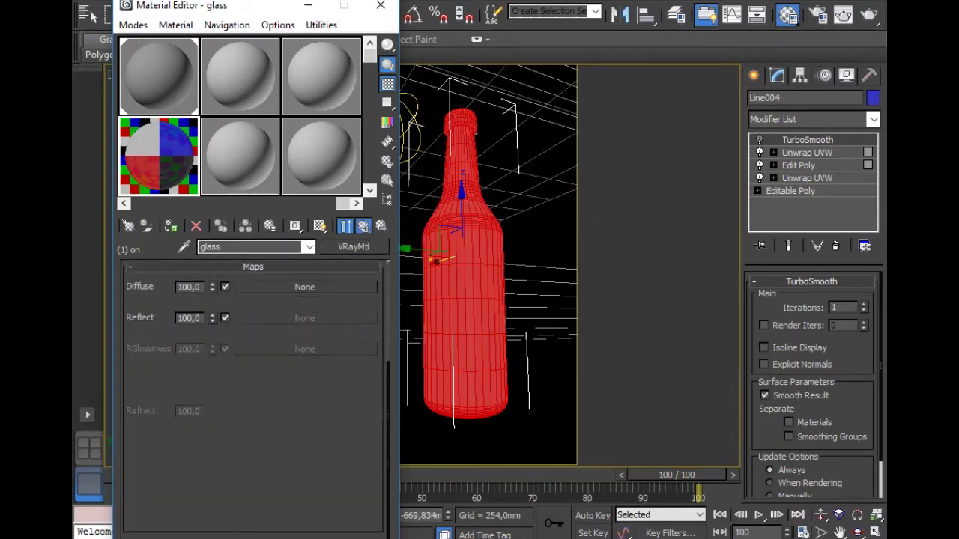
left_click(280, 350)
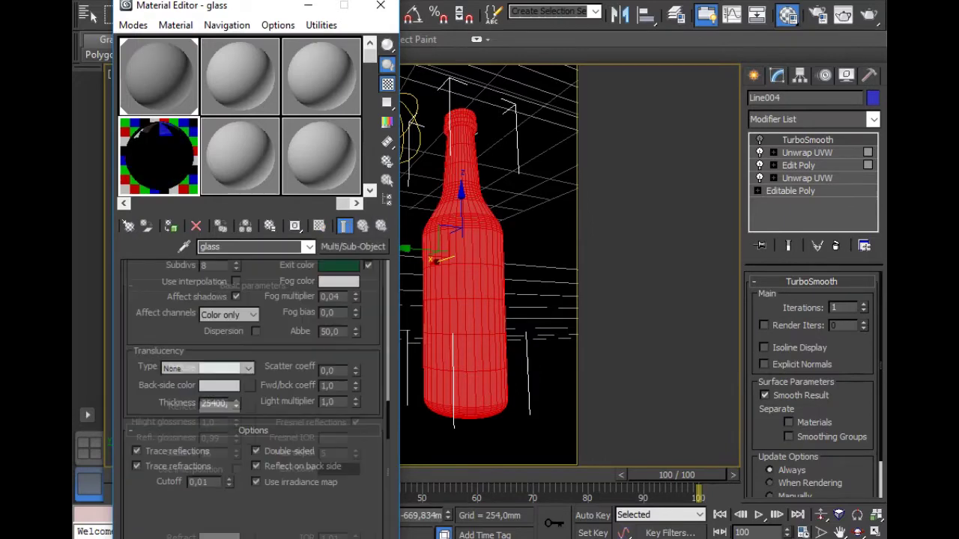
left_click(353, 246)
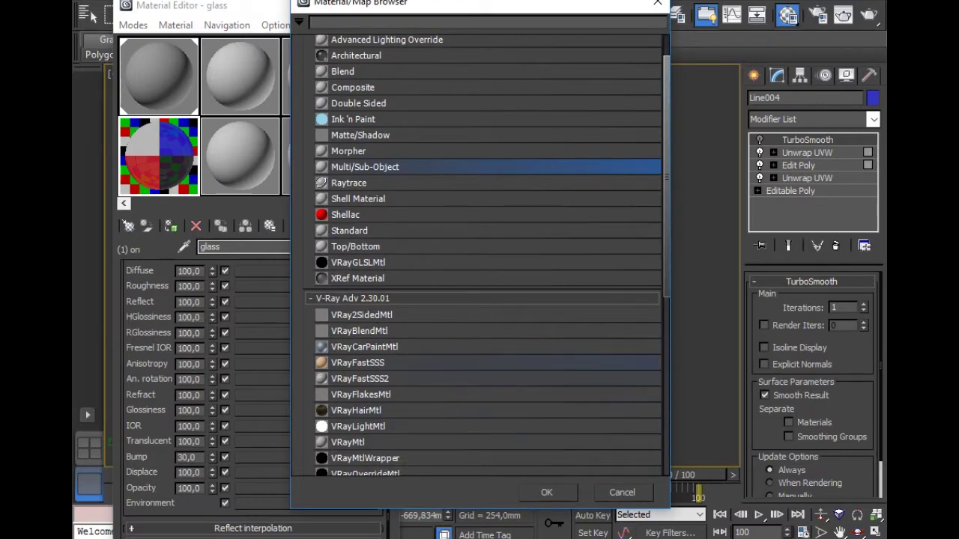
left_click(360, 331)
key("Return")
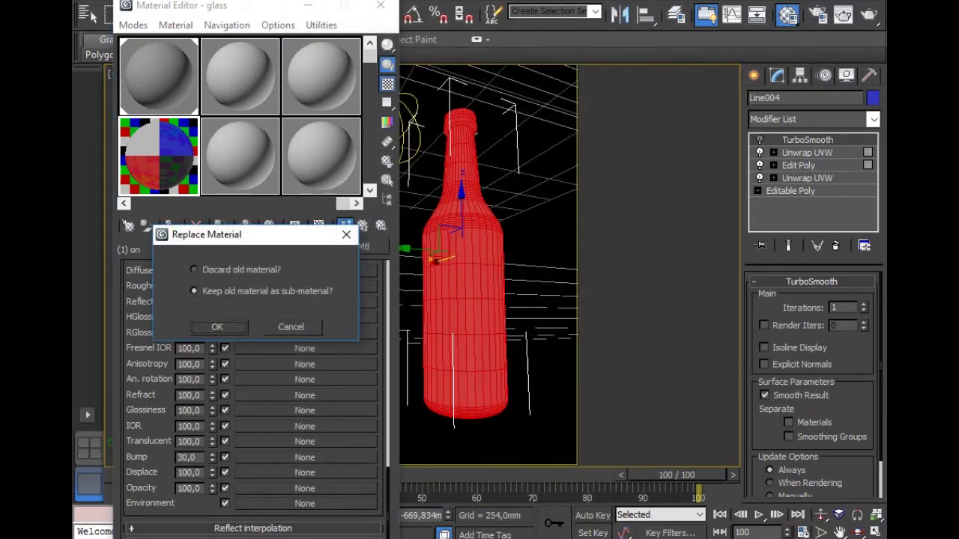
key("Return")
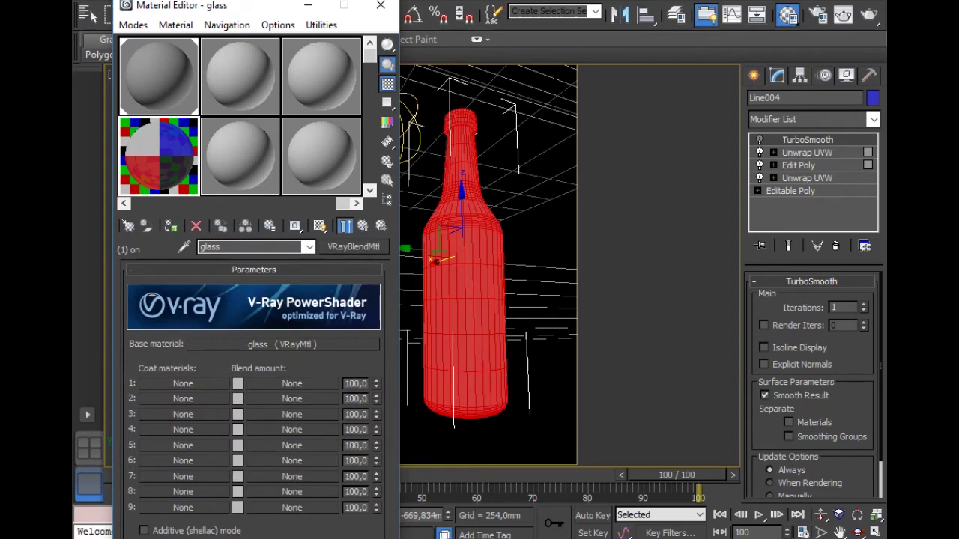
Load DH4OtbR.jpg as a bitmap into the first coat's blend amount slot
left_click(292, 383)
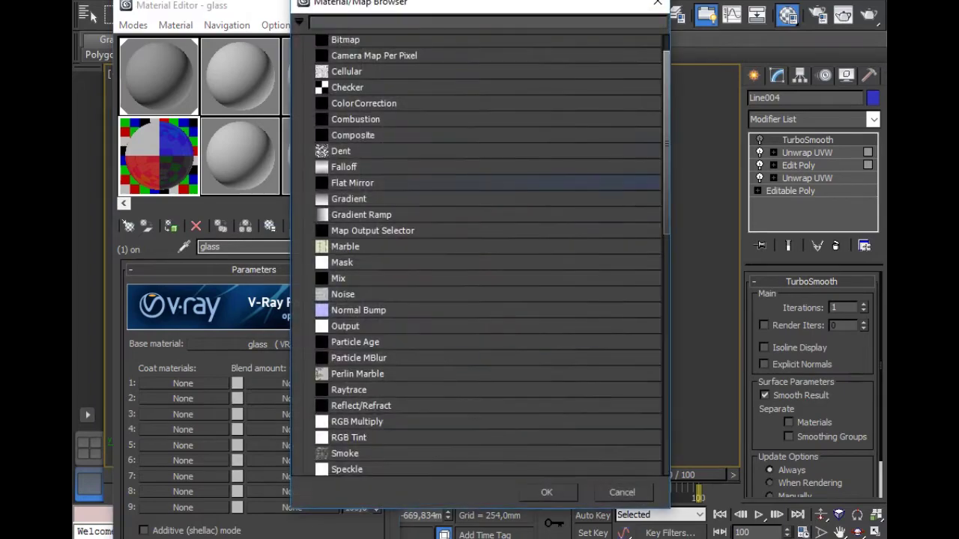
key("Return")
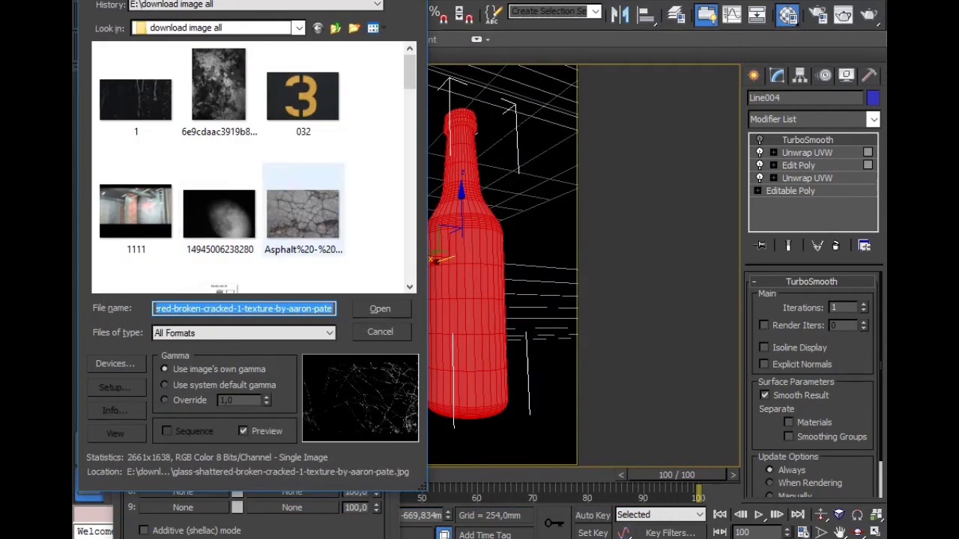
scroll(303, 213, "down", 5)
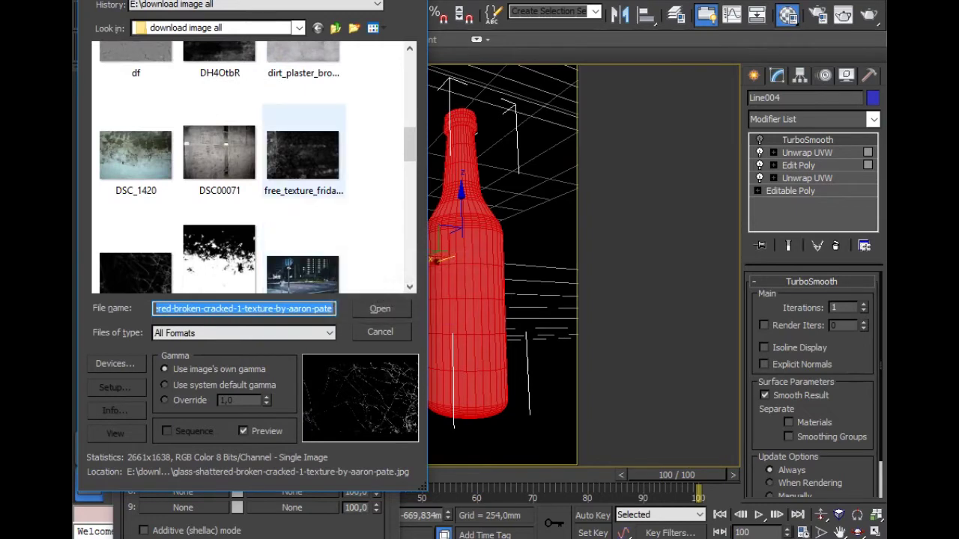
scroll(307, 176, "down", 3)
scroll(307, 180, "down", 2)
scroll(307, 180, "down", 2)
scroll(307, 180, "down", 2)
scroll(307, 180, "down", 2)
scroll(224, 247, "up", 5)
scroll(225, 248, "up", 5)
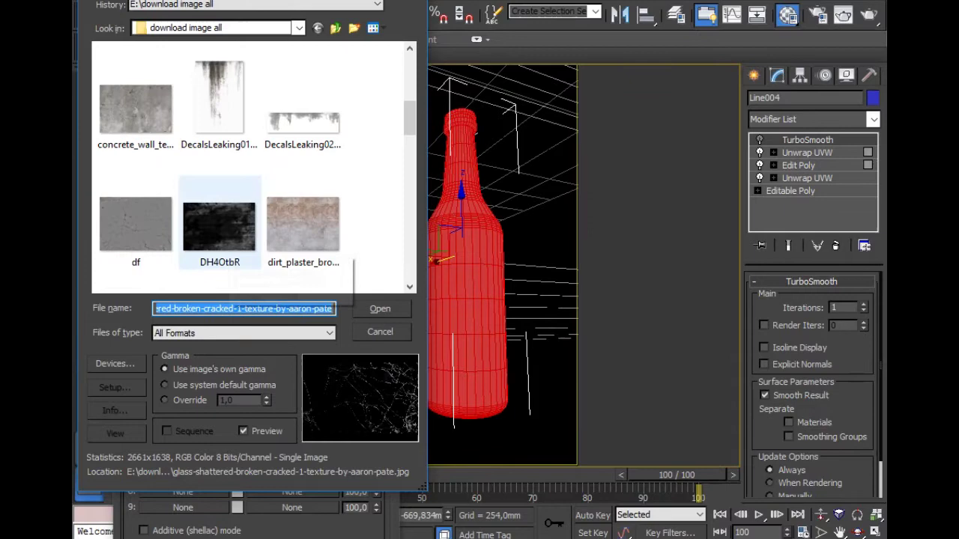
left_click(219, 225)
left_click(379, 308)
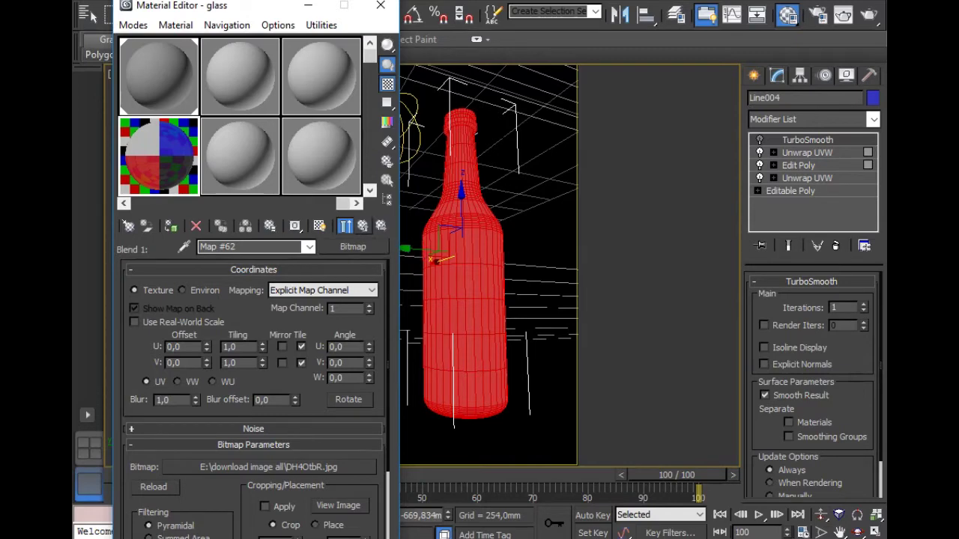
left_click(363, 226)
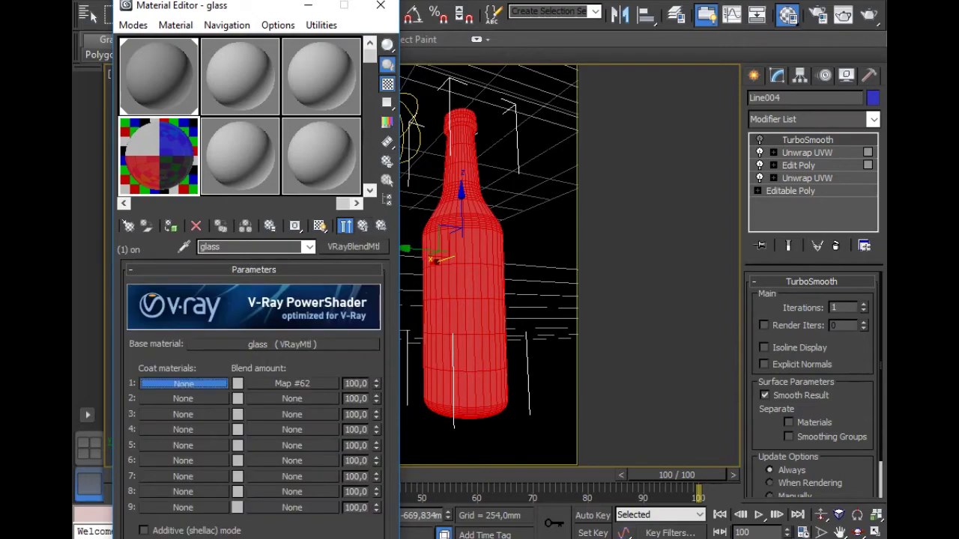
Assign a VRayMtl to coat 1 with wildtextures-concrete-wall-background.jpg as its diffuse bitmap
left_click(183, 383)
left_click(348, 442)
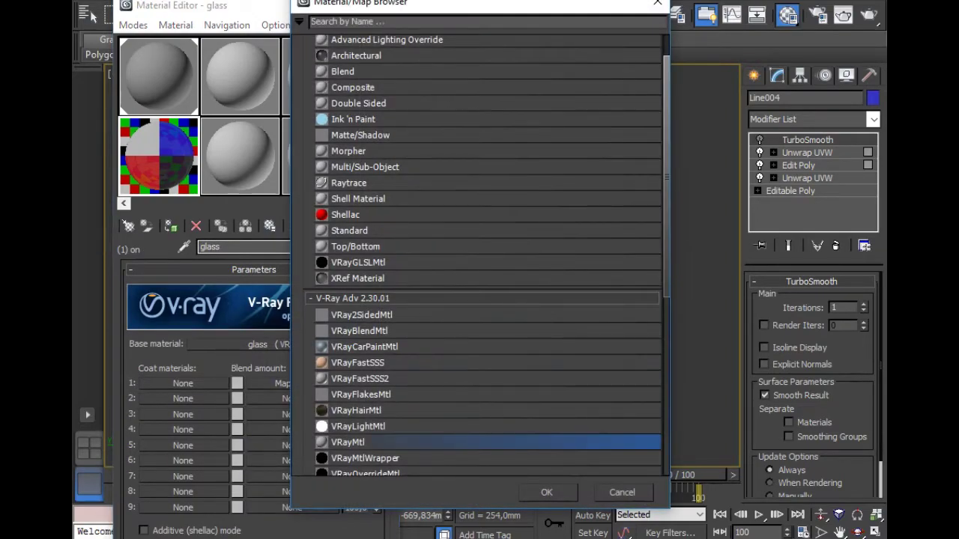
double_click(347, 442)
left_click(249, 462)
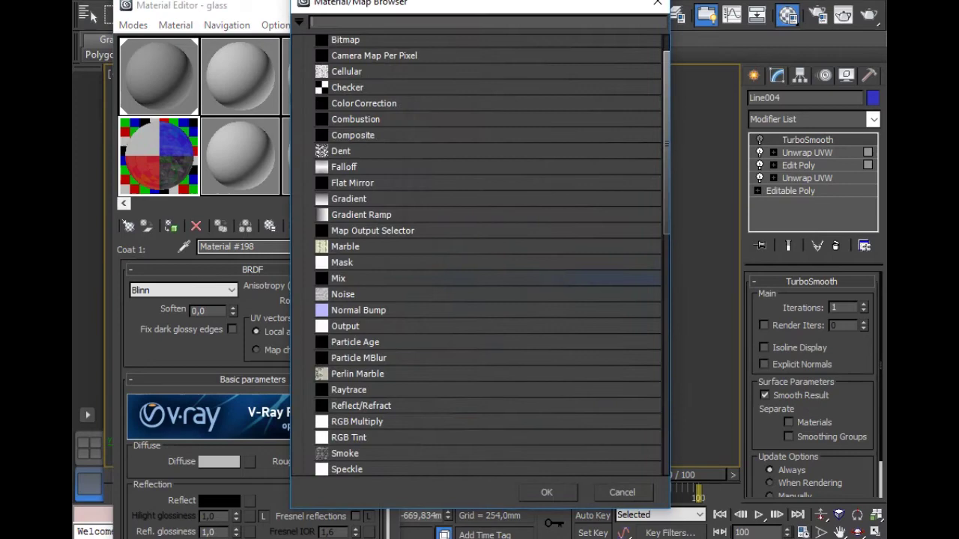
left_click(345, 40)
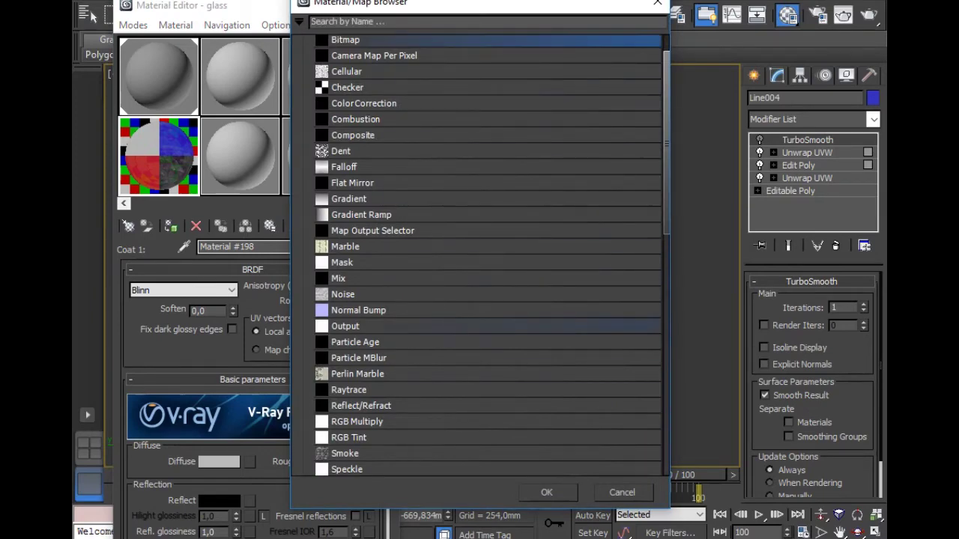
left_click(546, 492)
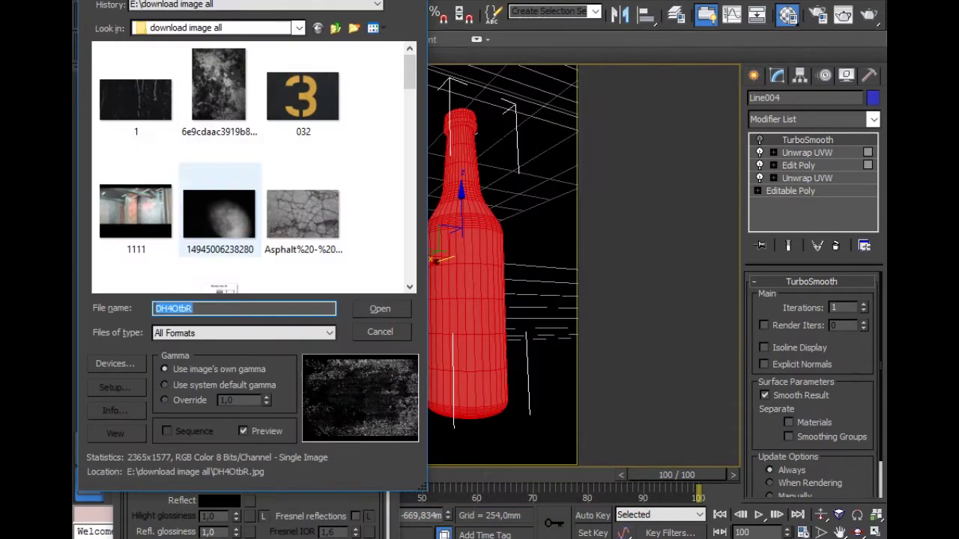
scroll(251, 165, "down", 3)
scroll(304, 165, "down", 3)
scroll(303, 187, "down", 2)
scroll(303, 255, "down", 1)
scroll(251, 165, "down", 1)
left_click(134, 225)
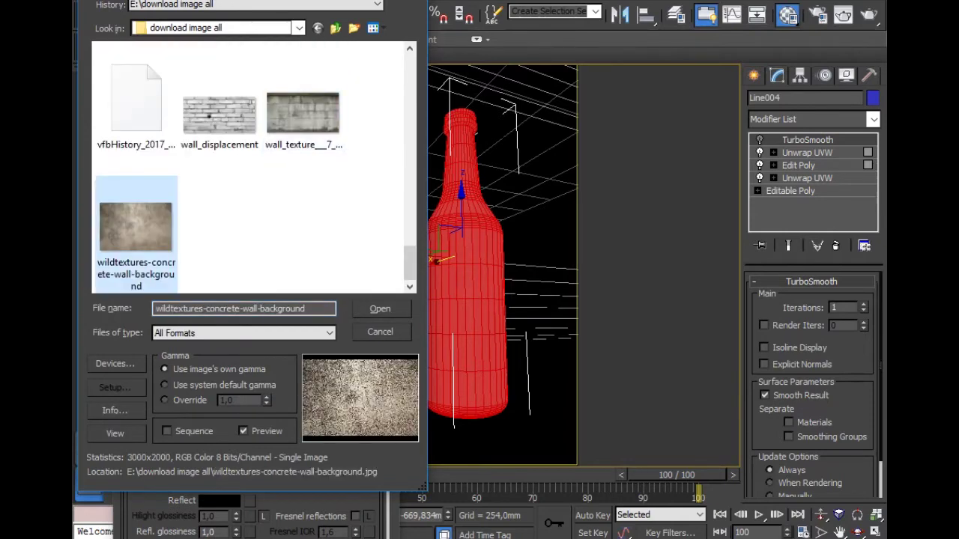
left_click(380, 308)
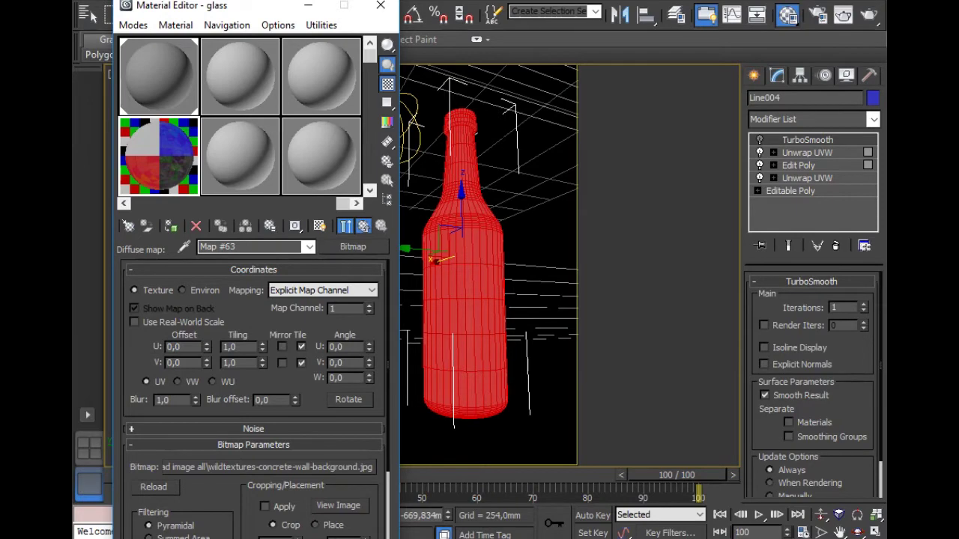
key("Up")
Copy the diffuse texture to Bump with blur 0,2, and set the diffuse map's blur to 0,05
scroll(253, 397, "down", 5)
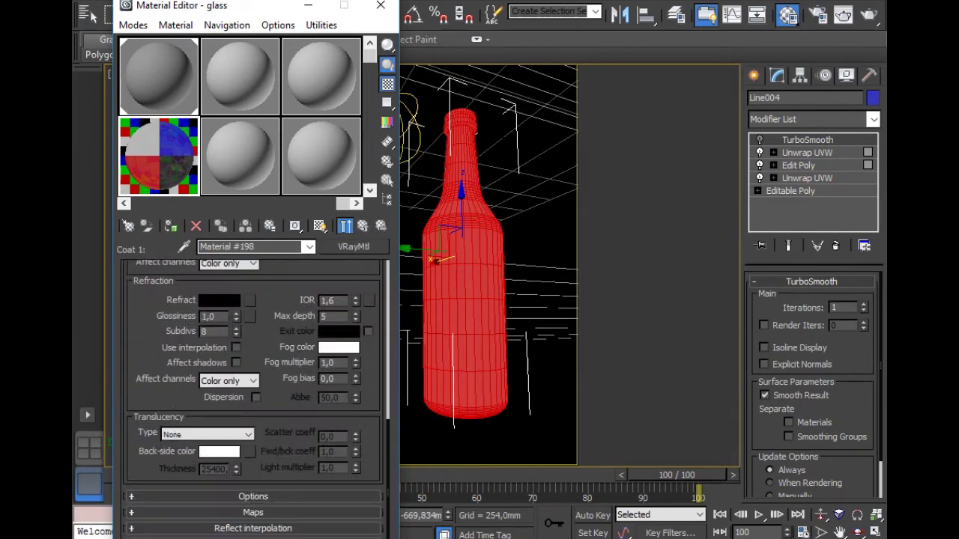
left_click(253, 512)
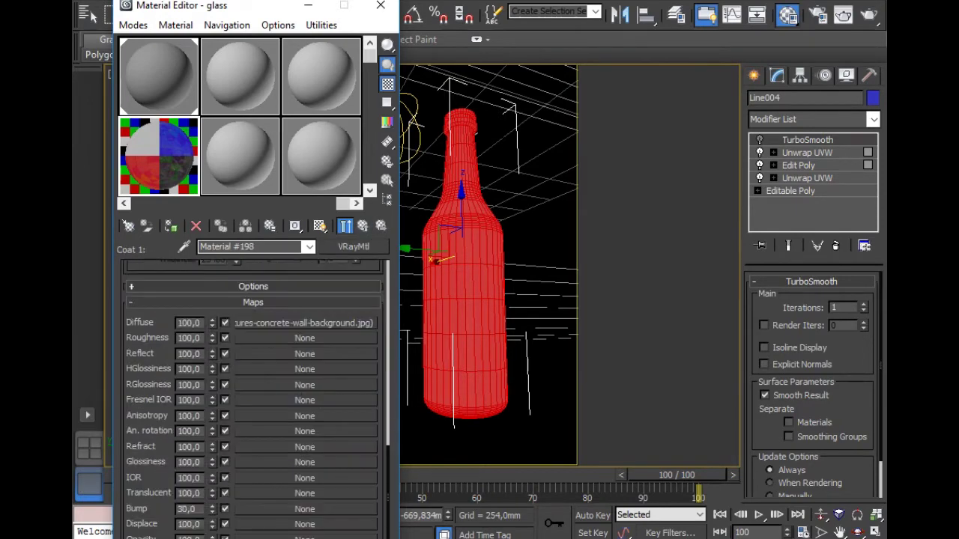
left_click_drag(225, 5, 221, 0)
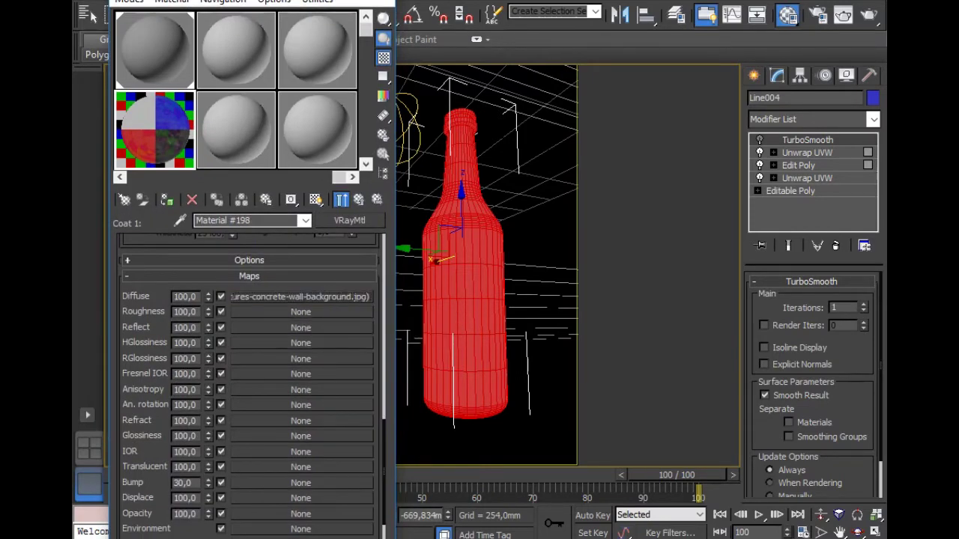
left_click_drag(300, 297, 300, 483)
left_click(216, 310)
left_click(300, 482)
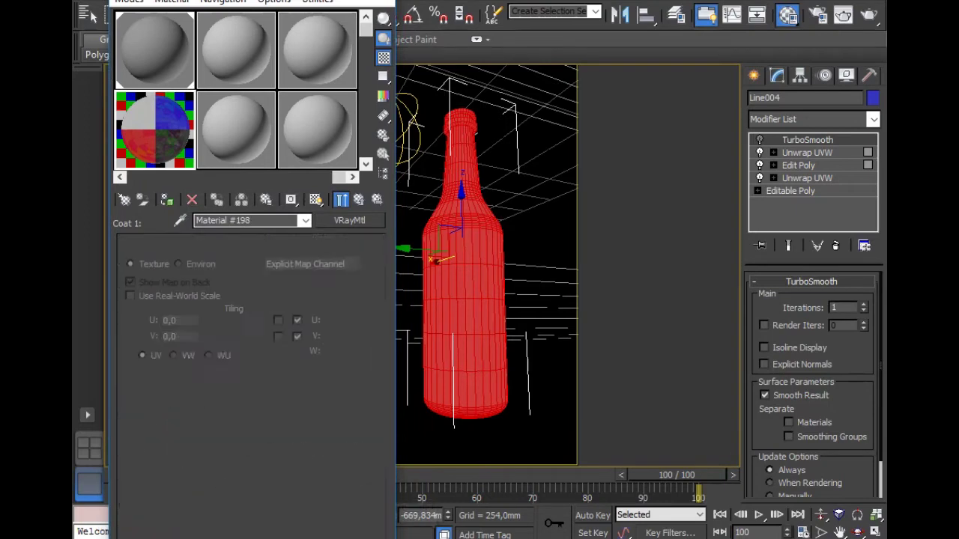
type("0,2")
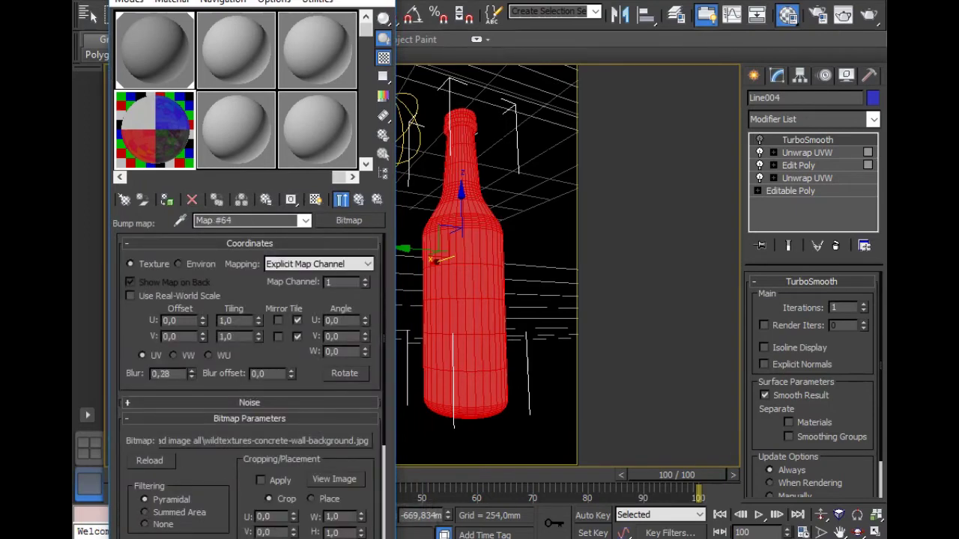
left_click(359, 199)
left_click(299, 297)
type("0,05")
left_click(359, 199)
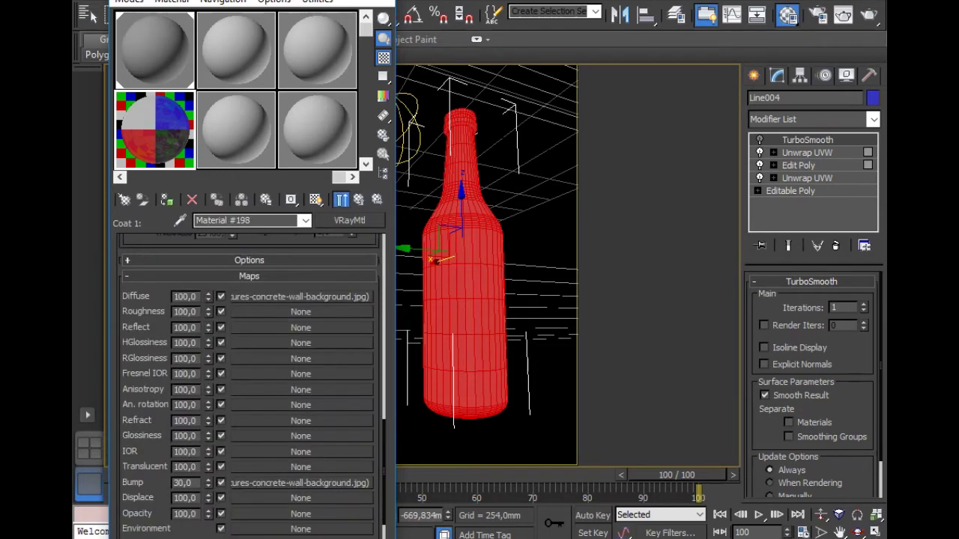
left_click(359, 199)
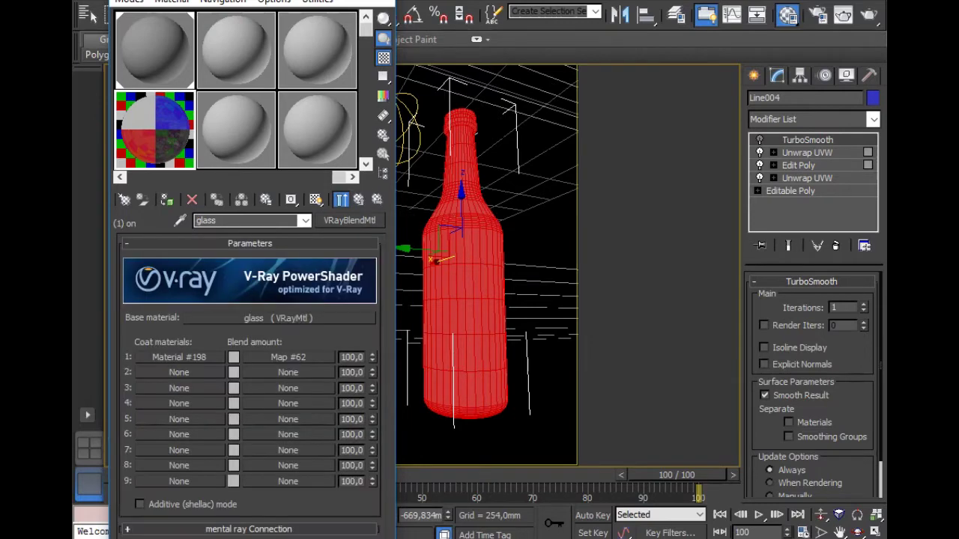
Enable the colour map in Map #62's Output settings and preview the map enlarged
left_click(288, 357)
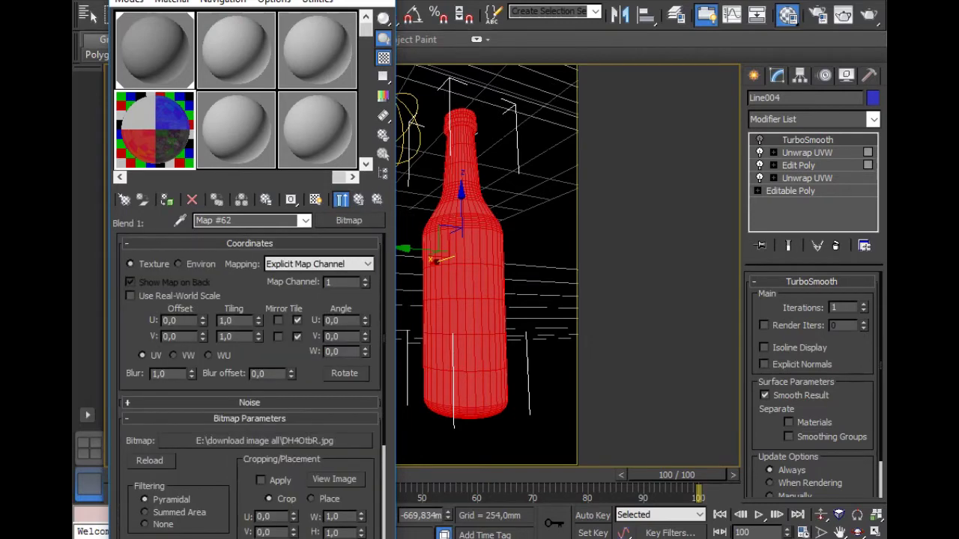
scroll(249, 375, "down", 3)
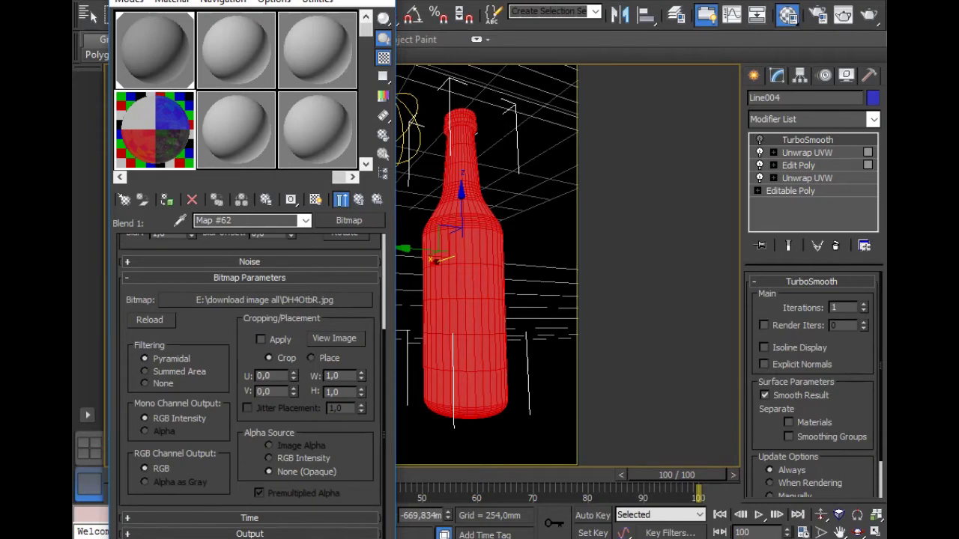
left_click(249, 533)
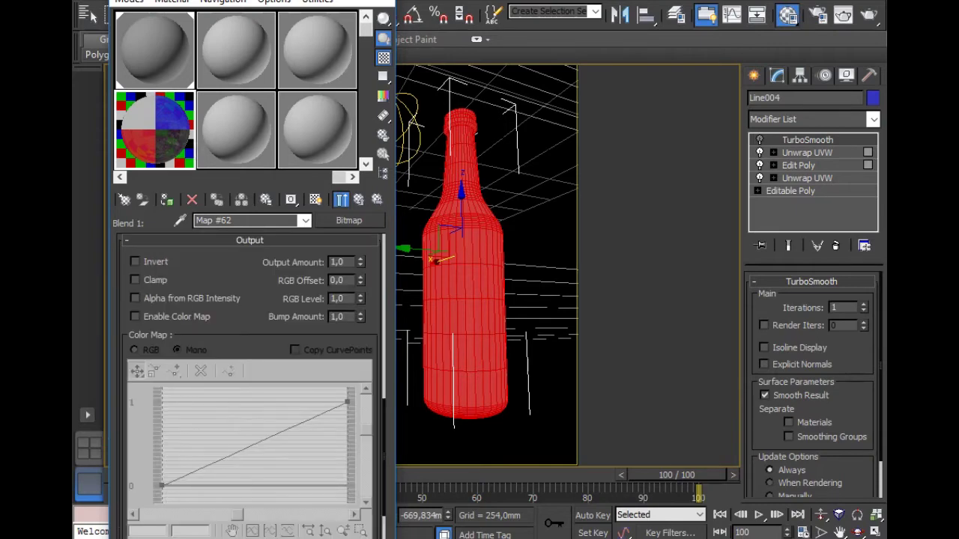
left_click(135, 316)
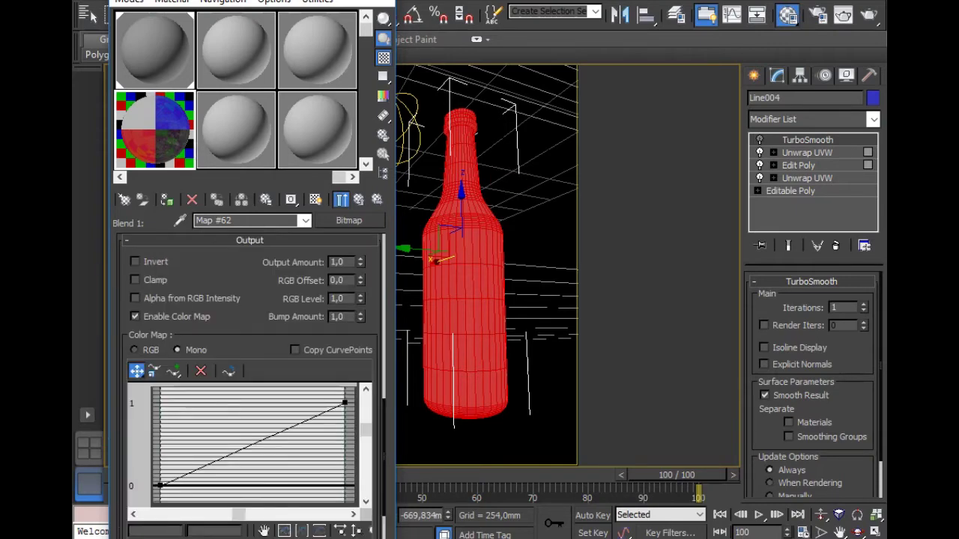
double_click(154, 48)
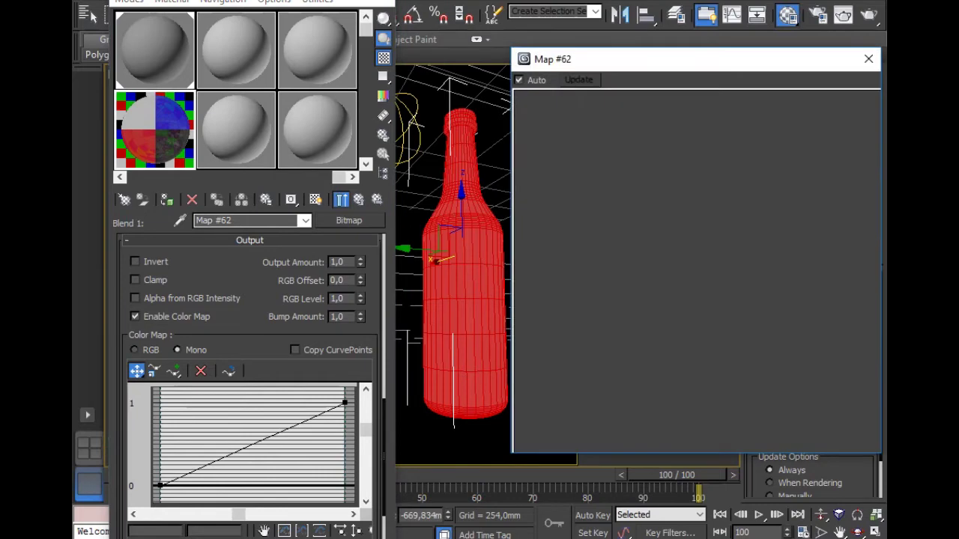
Set Map #62's Output Amount to 5,0 and RGB Offset to -0,04, then close the preview
left_click(360, 265)
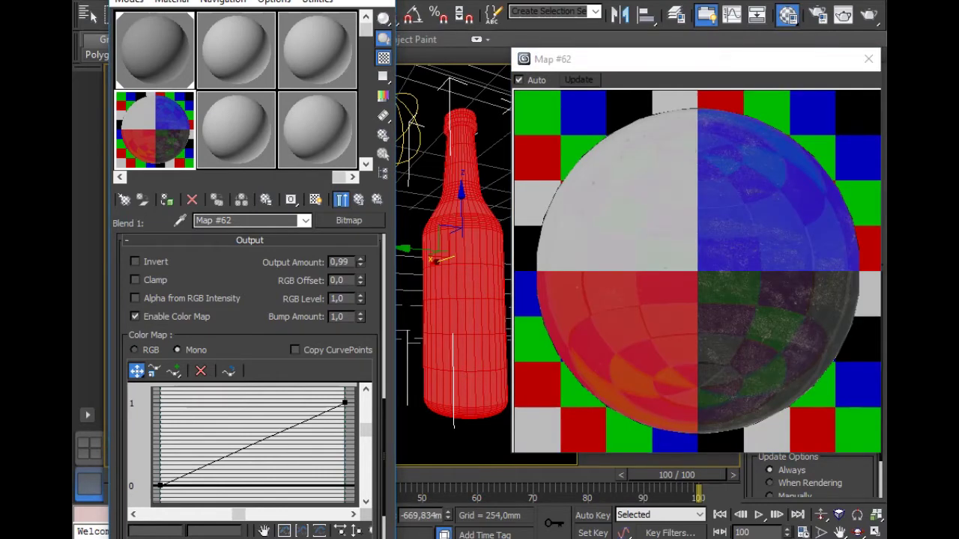
double_click(340, 262)
key("alt+f")
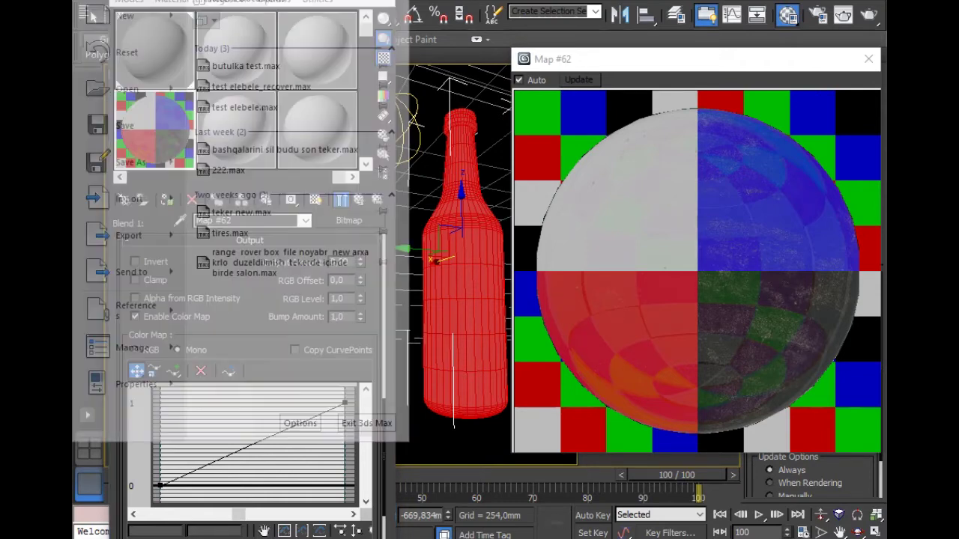
key("Escape")
type("0,98")
key("Return")
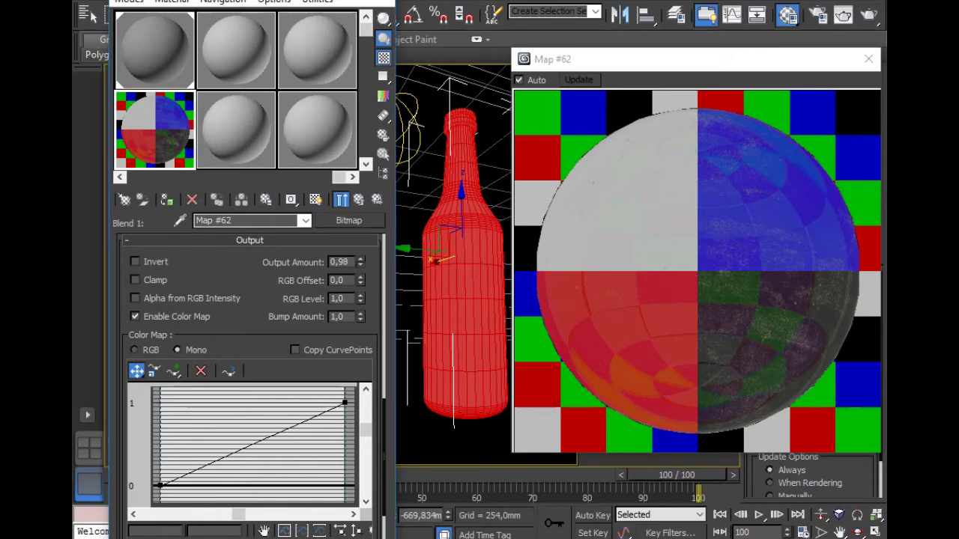
double_click(340, 263)
type("5")
key("Return")
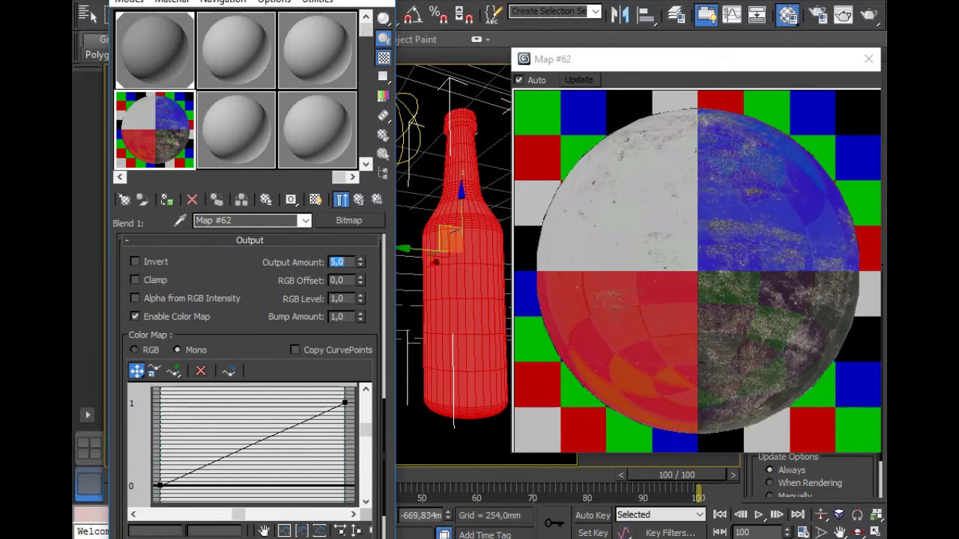
mouse_move(791, 60)
left_mouse_down()
mouse_move(736, 70)
mouse_move(707, 96)
left_mouse_up()
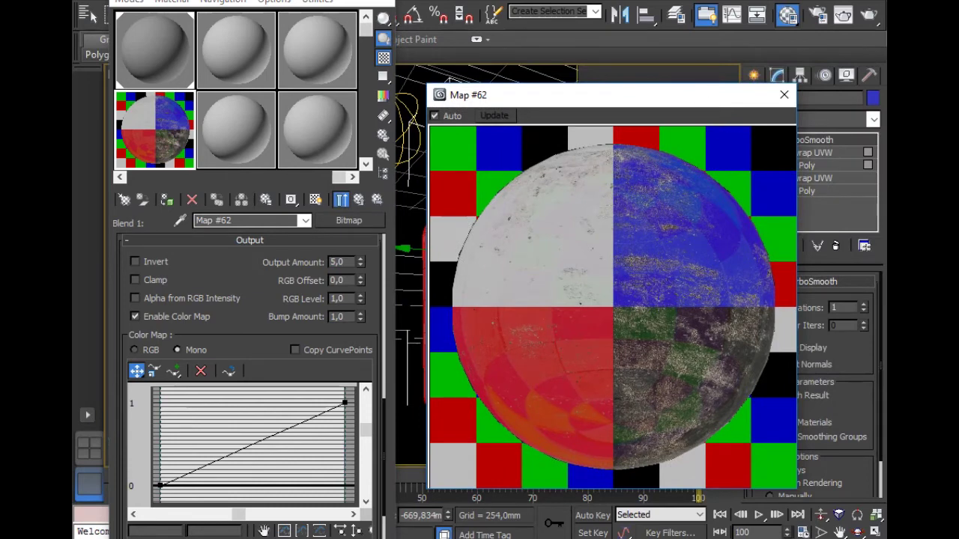
mouse_move(360, 281)
left_mouse_down()
mouse_move(360, 292)
mouse_move(360, 279)
left_mouse_up()
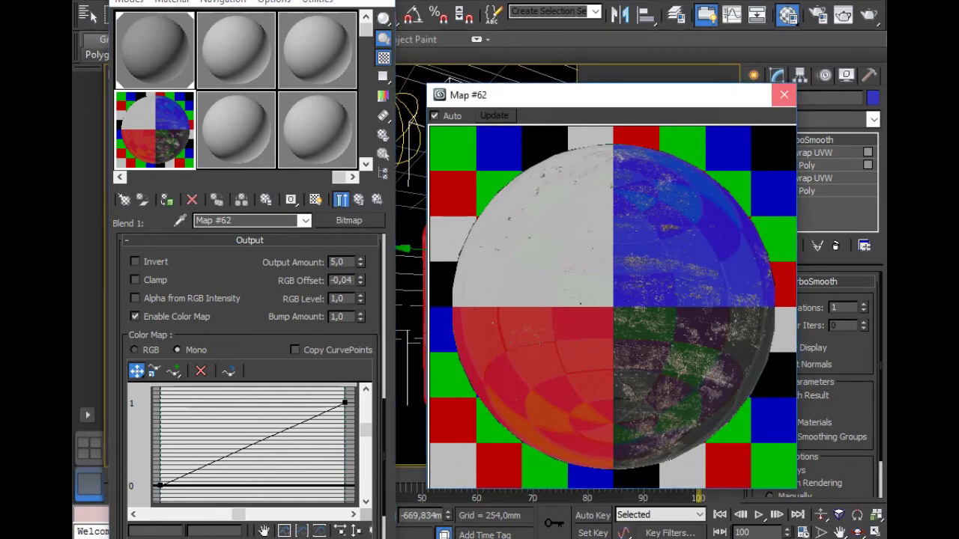
left_click(784, 95)
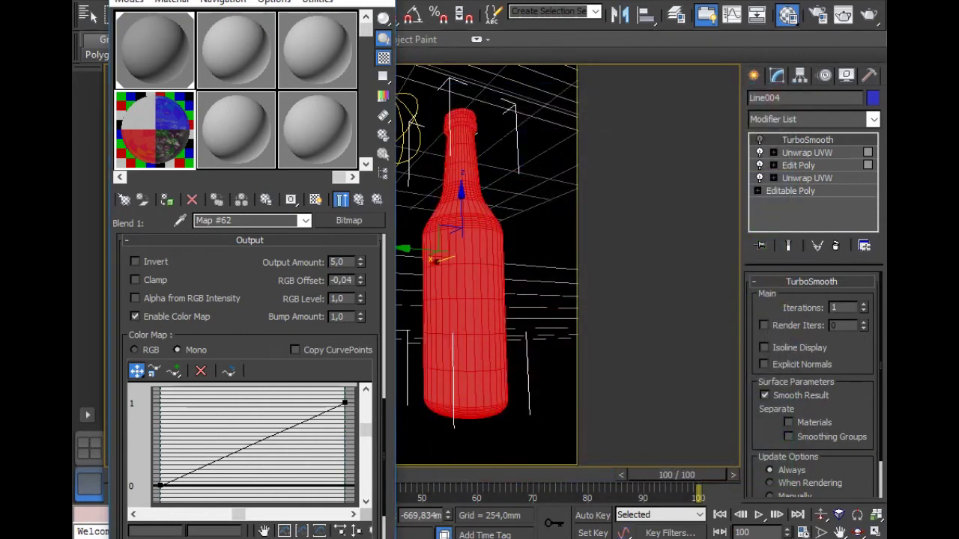
Return to the glass Multi/Sub-Object material and reselect the bottle
left_click(358, 200)
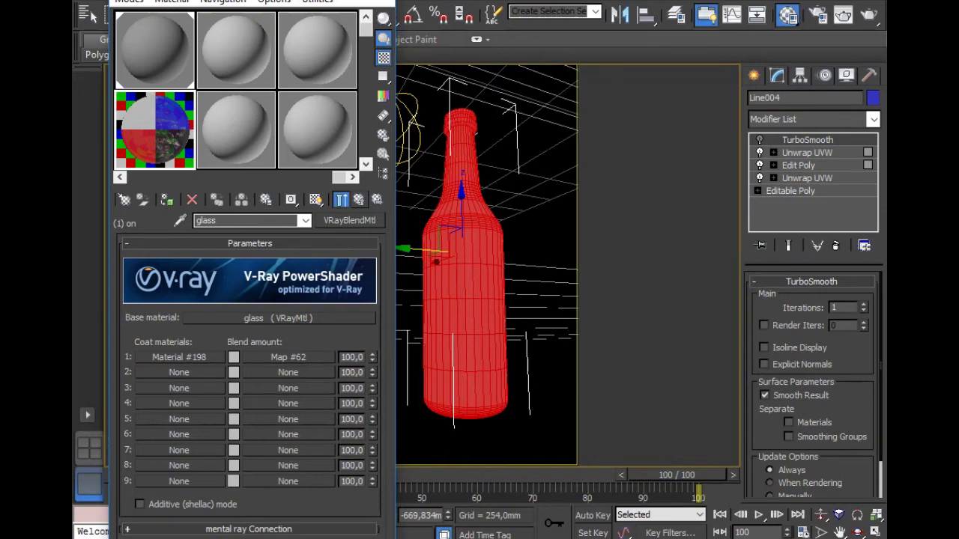
left_click(359, 200)
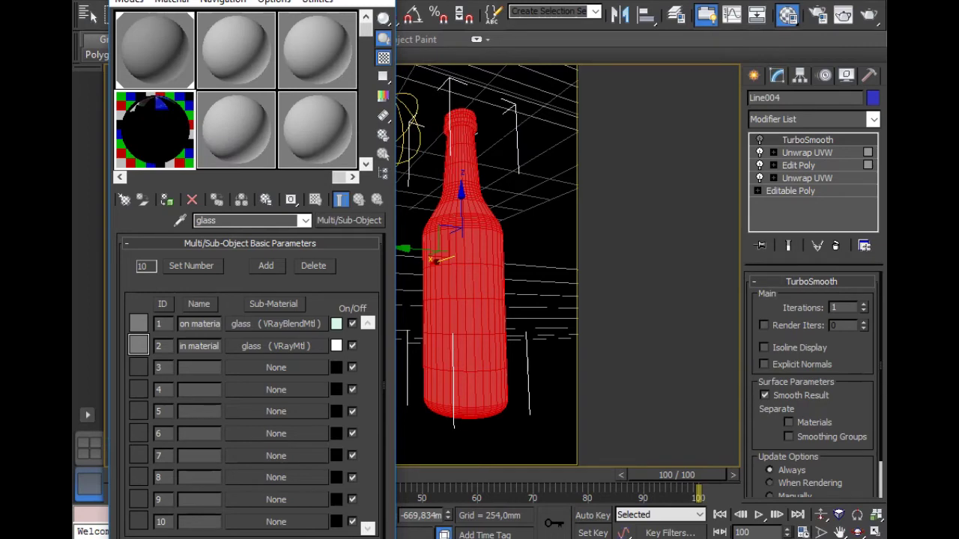
key("ctrl+d")
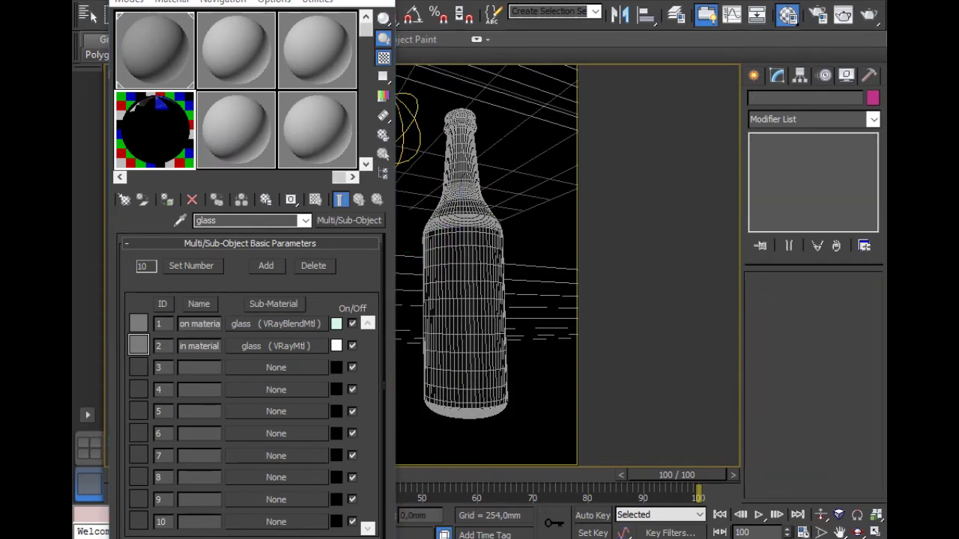
left_click(464, 300)
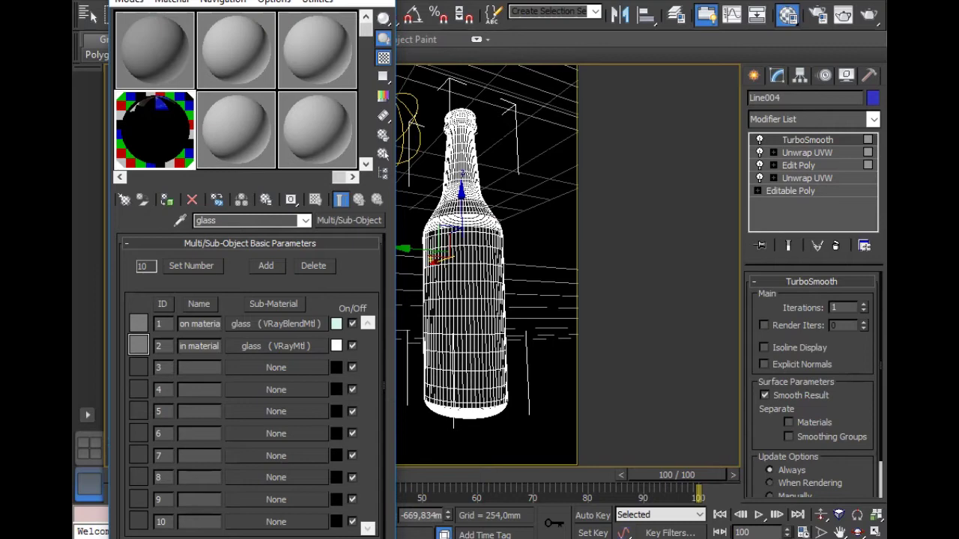
Close the Material Editor and bring up Render Setup from the Rendering menu
key("alt+r")
key("Escape")
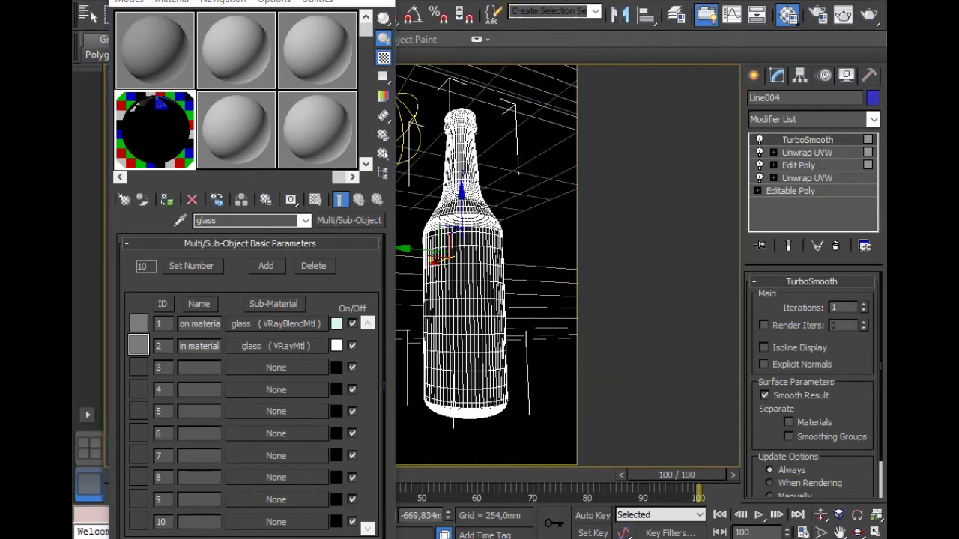
key("m")
key("alt+r")
key("Down")
key("Return")
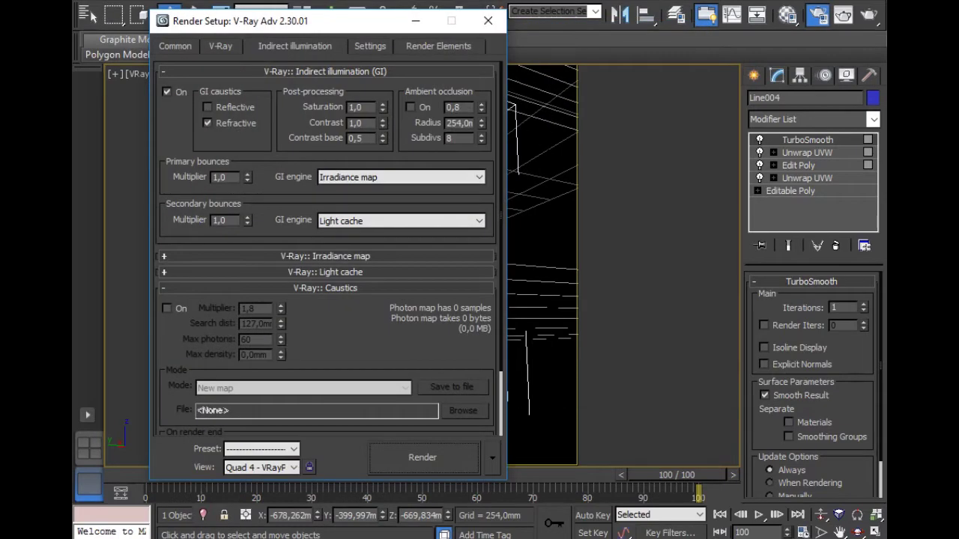
Review the V-Ray global switches, image sampler, DMC sampler, environment and colour mapping rollouts
key("ctrl+shift+Tab")
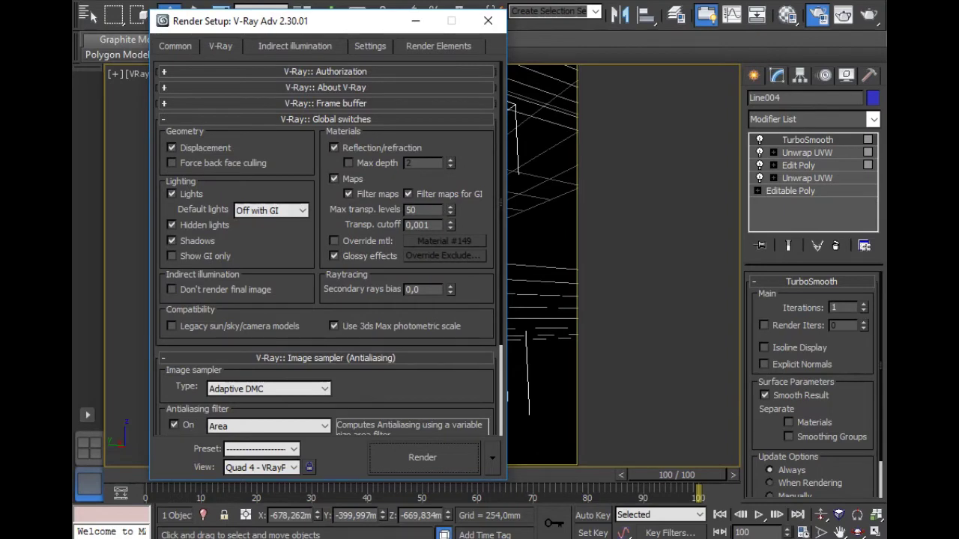
left_click(325, 119)
left_click(325, 135)
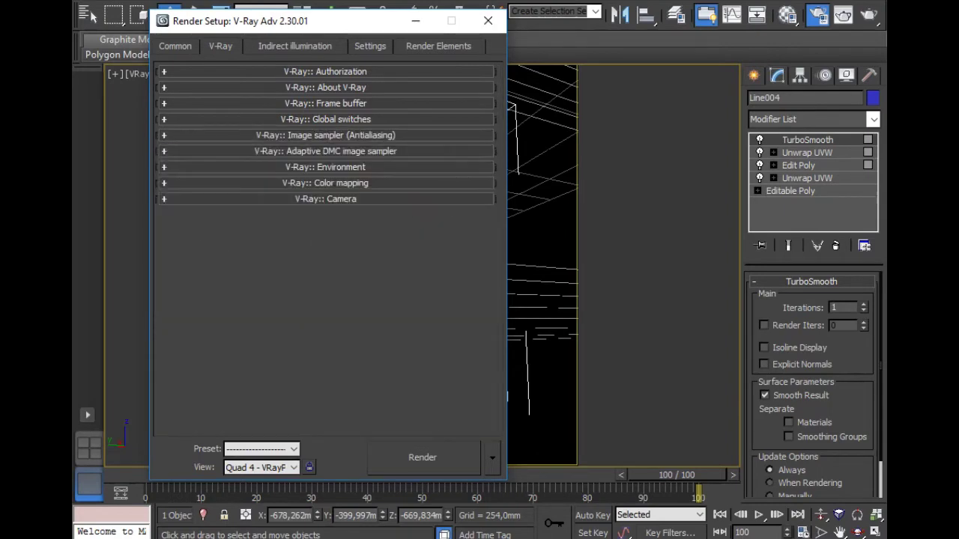
left_click(325, 151)
left_click(325, 151)
left_click(325, 166)
left_click(325, 166)
left_click(325, 183)
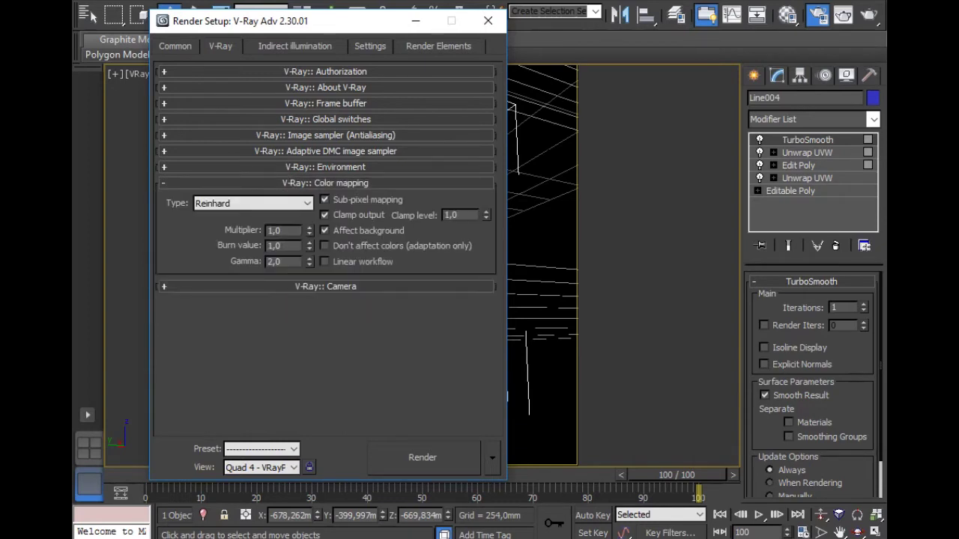
left_click(325, 183)
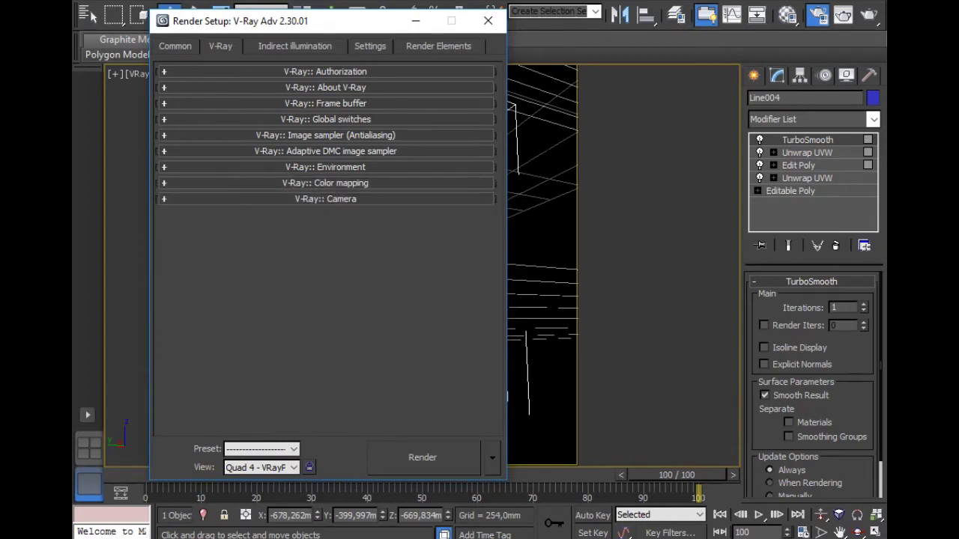
Set the irradiance map preset to High under indirect illumination
left_click(294, 46)
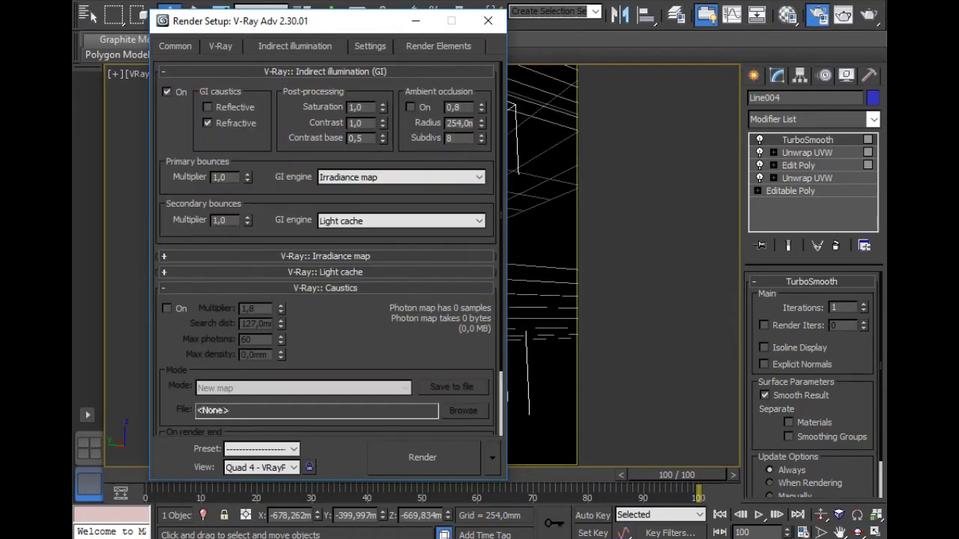
left_click(325, 71)
left_click(325, 87)
left_click(363, 99)
left_click(327, 165)
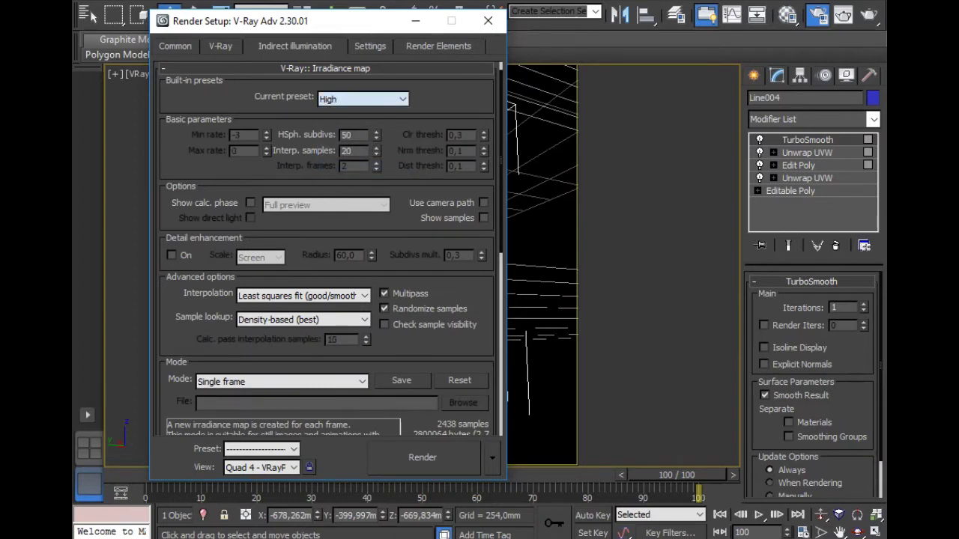
left_click(325, 68)
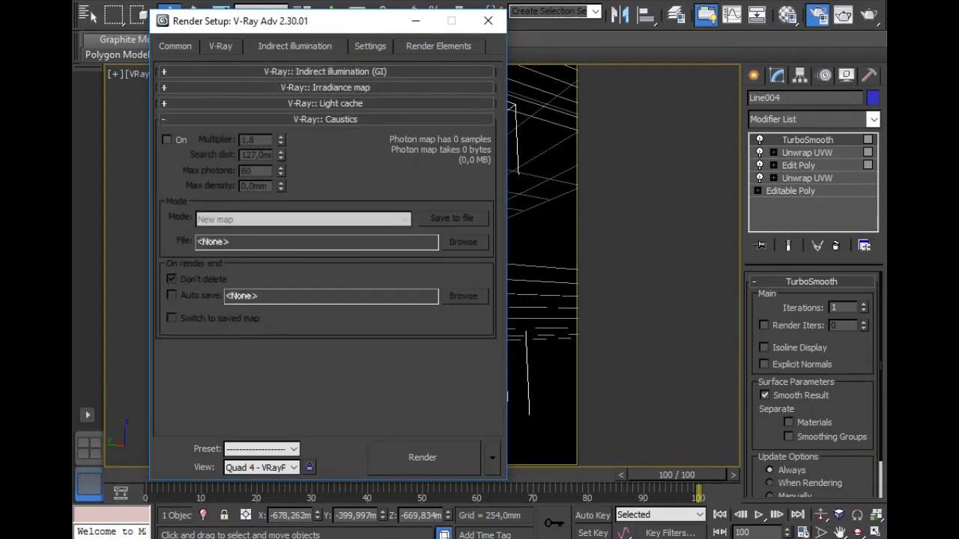
Enter Light cache Subdivs 2000 and 32 passes, then collapse the Light cache rollout
left_click(325, 104)
double_click(266, 132)
type("2000")
key("Return")
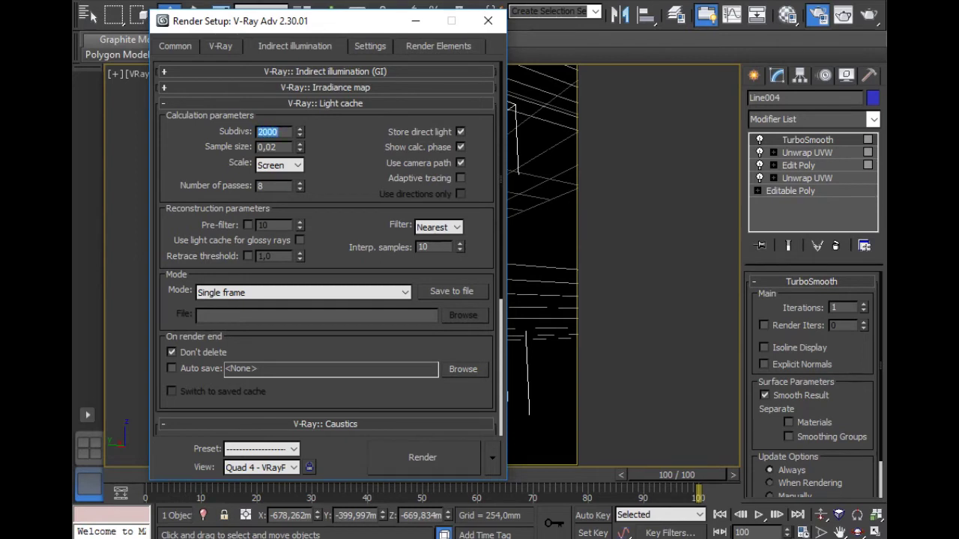
double_click(260, 185)
type("32")
left_click(326, 103)
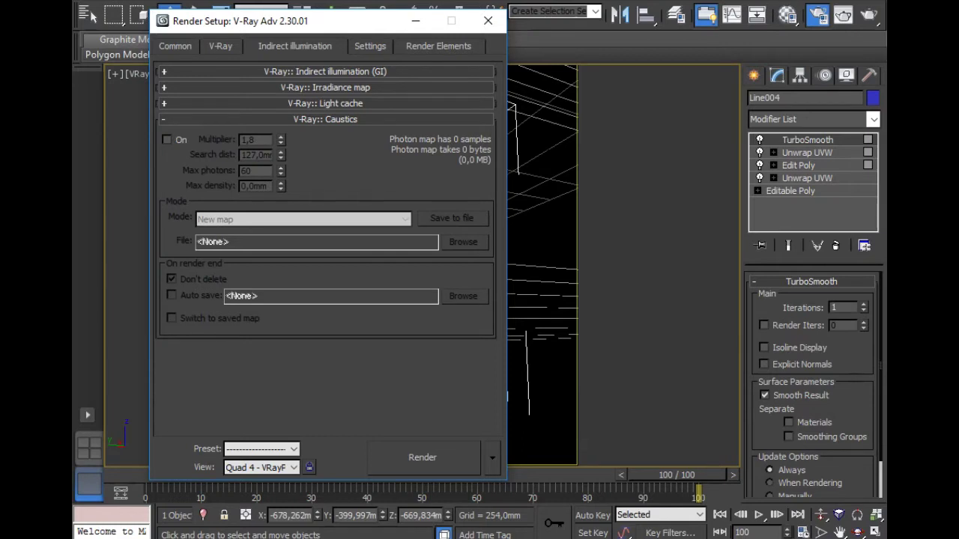
Turn on caustics with multiplier 1,6 and set the DMC noise threshold to 0,001
left_click(168, 139)
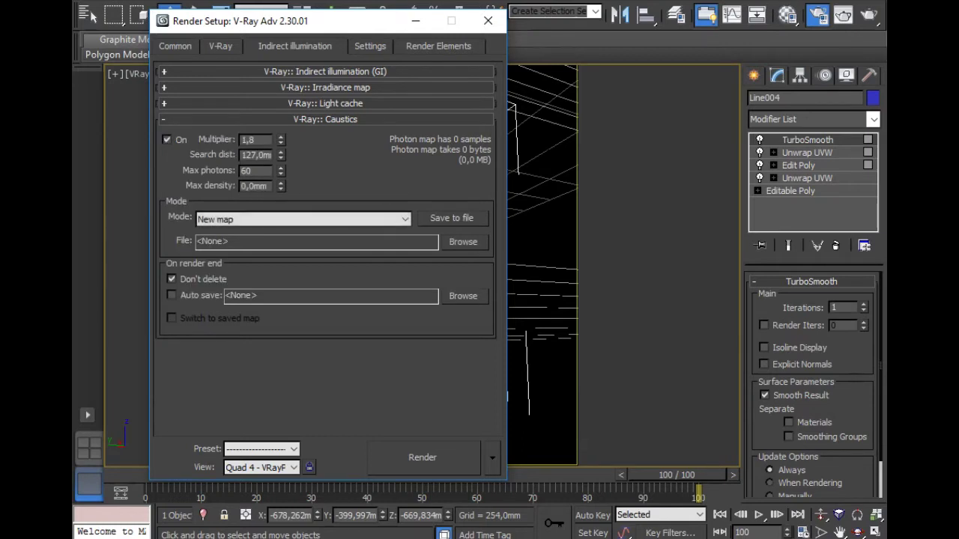
double_click(252, 140)
key("BackSpace")
type("6")
key("Return")
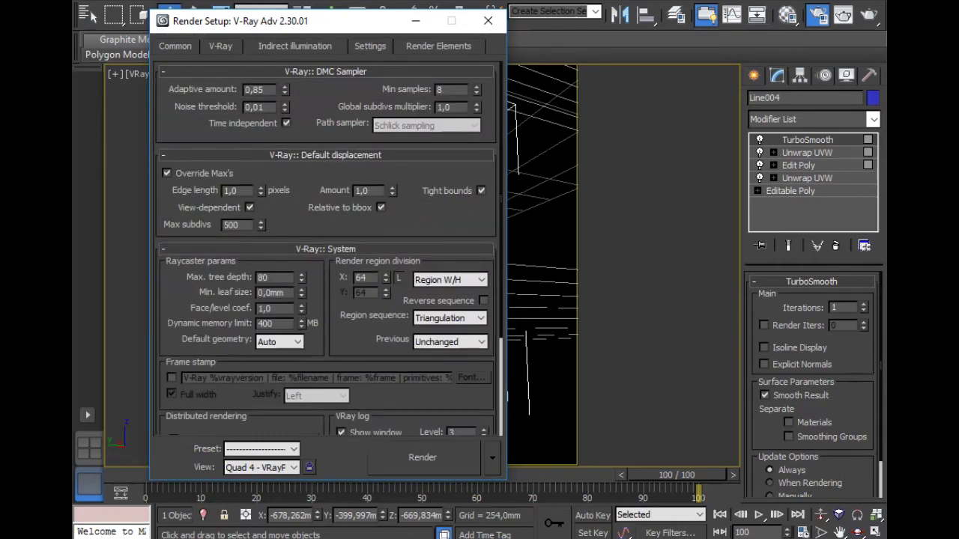
left_click(263, 106)
type("0")
double_click(230, 190)
Set the dynamic memory limit to 32000 MB
double_click(275, 323)
type("1600")
key("BackSpace")
key("BackSpace")
key("BackSpace")
key("BackSpace")
type("32000")
key("Return")
Set the render region size to 80 × 80 and review the System settings
left_click(361, 277)
type("80")
key("Return")
scroll(326, 247, "down", 5)
scroll(326, 247, "down", 3)
scroll(325, 248, "up", 5)
scroll(326, 247, "up", 3)
scroll(326, 248, "down", 3)
scroll(326, 248, "down", 3)
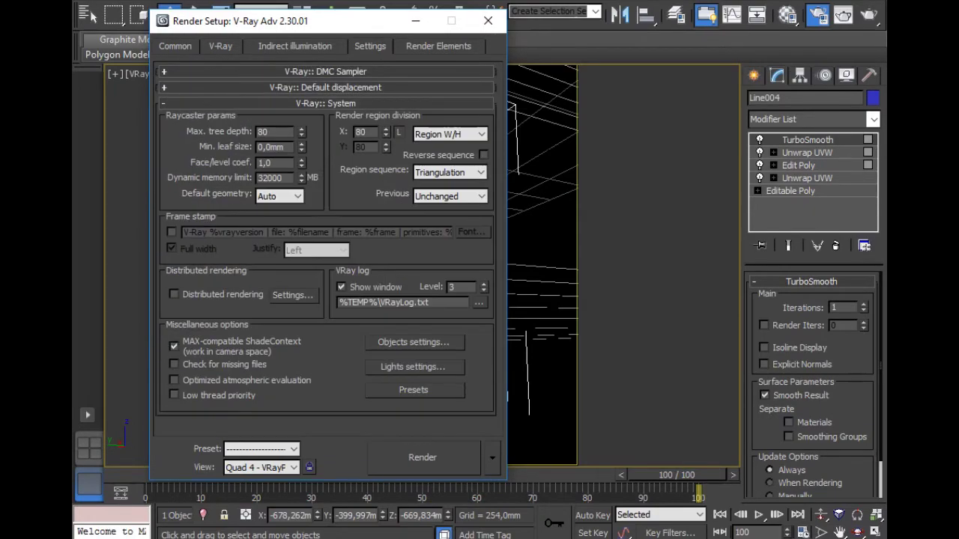
left_click(174, 46)
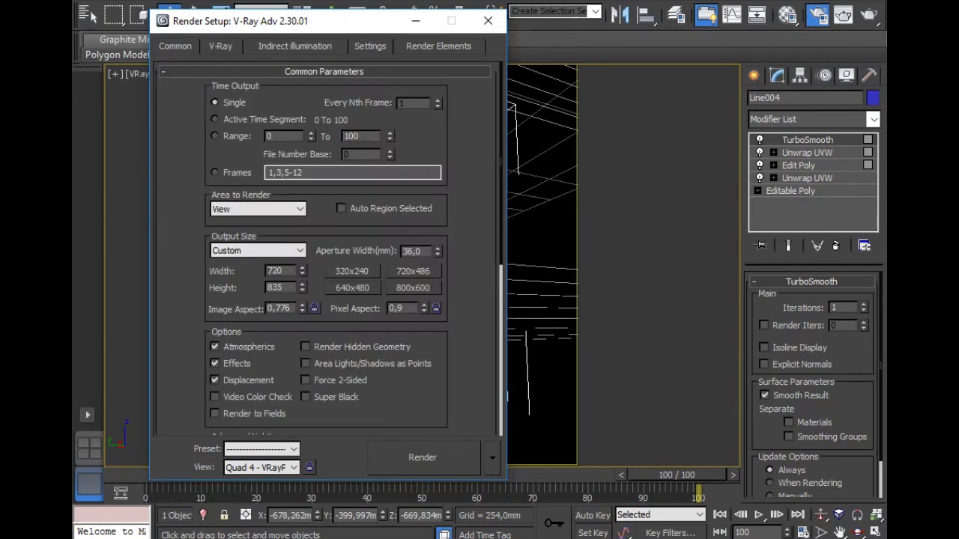
Try the 70mm IMAX output preset at 1536 × 1126
left_click(257, 251)
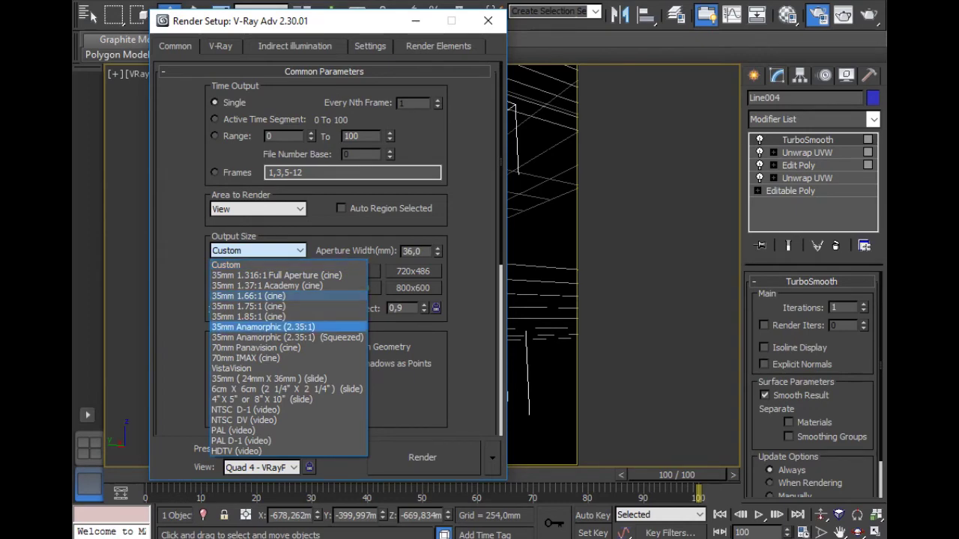
left_click(245, 358)
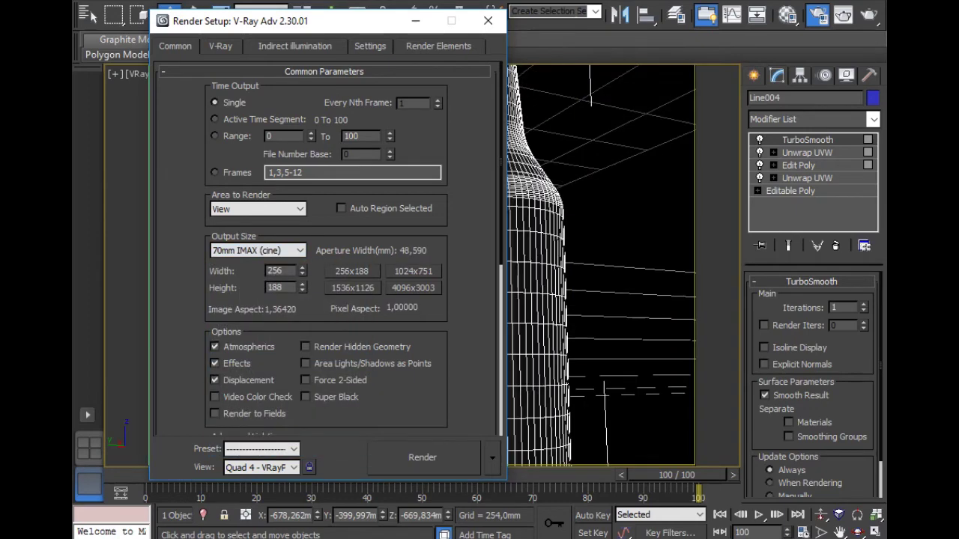
mouse_move(314, 20)
left_mouse_down()
mouse_move(439, 37)
mouse_move(646, 43)
mouse_move(69, 158)
mouse_move(97, 119)
mouse_move(151, 83)
left_mouse_up()
left_click(683, 311)
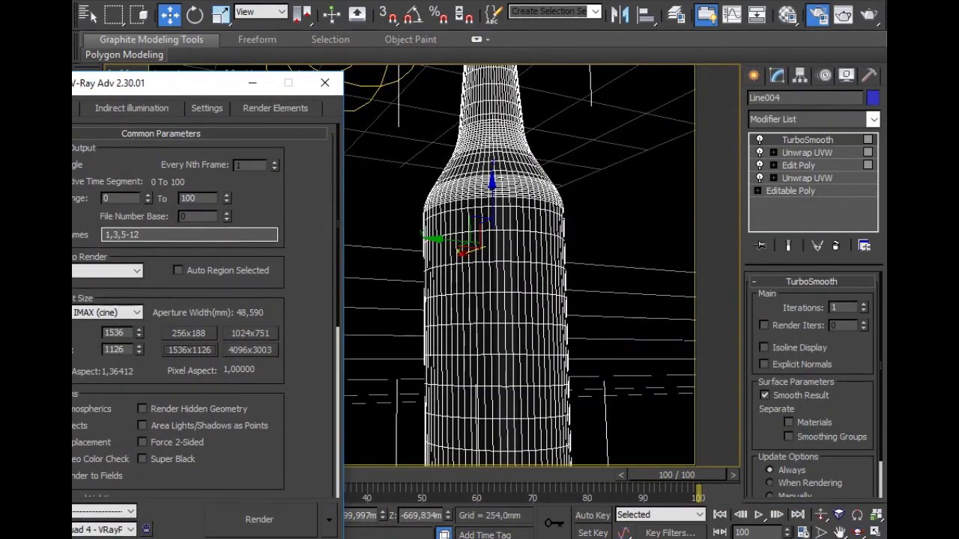
left_click_drag(139, 335, 139, 375)
left_click_drag(139, 335, 139, 300)
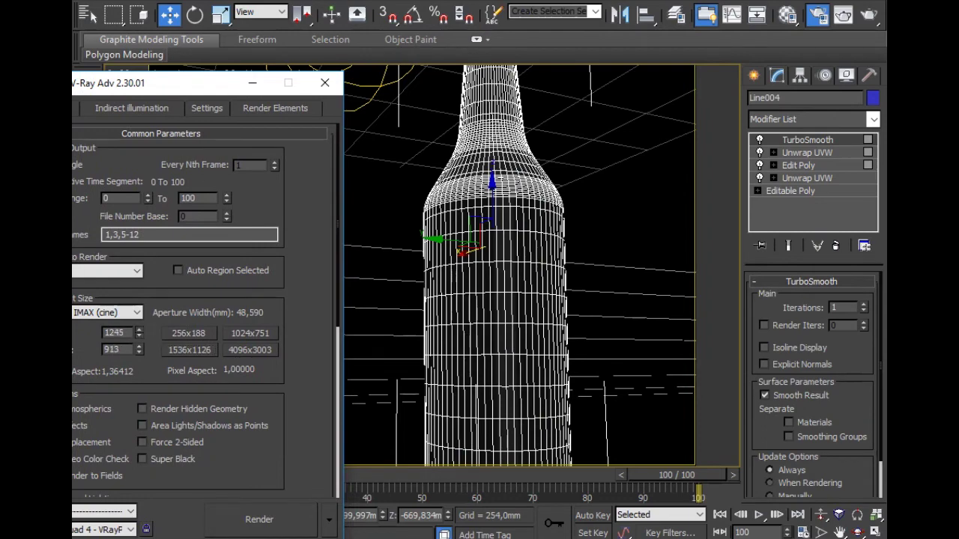
left_click_drag(165, 82, 255, 75)
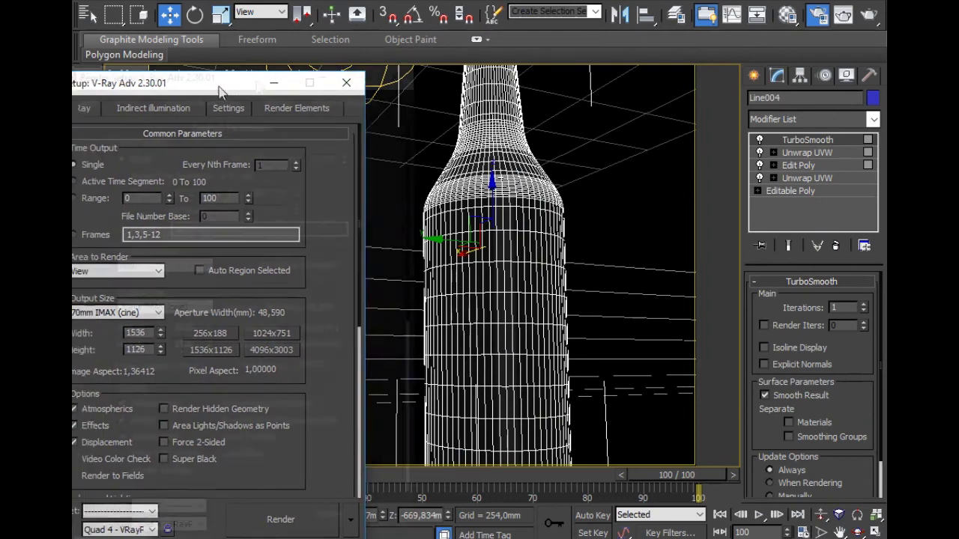
Try the HDTV 1920 × 1080 preset and compare it against the viewport frame
left_click(183, 304)
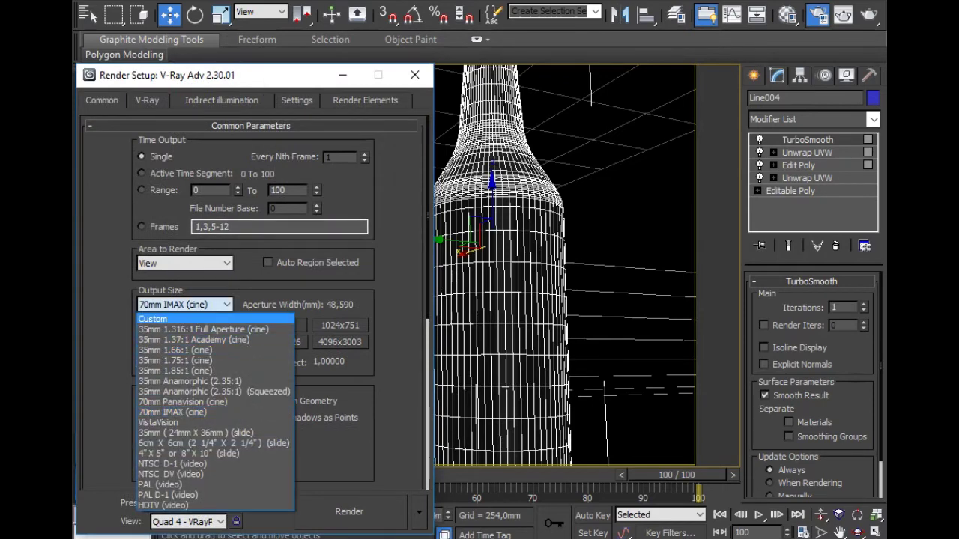
left_click(165, 505)
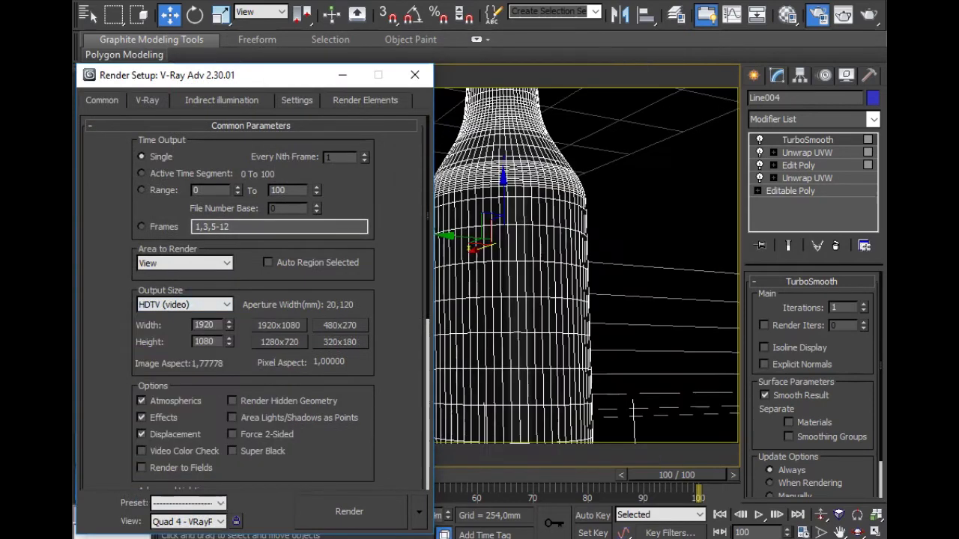
left_click_drag(228, 342, 228, 322)
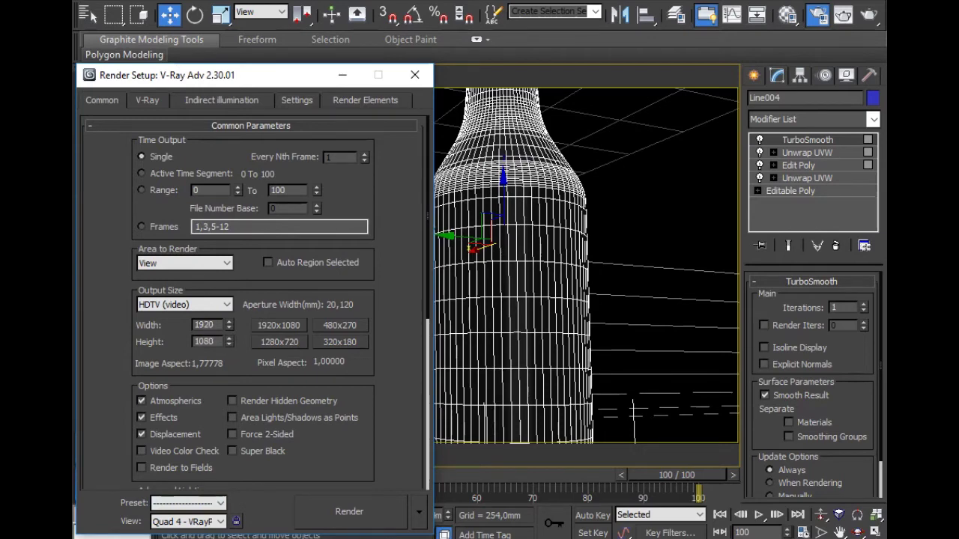
left_click_drag(212, 80, 236, 283)
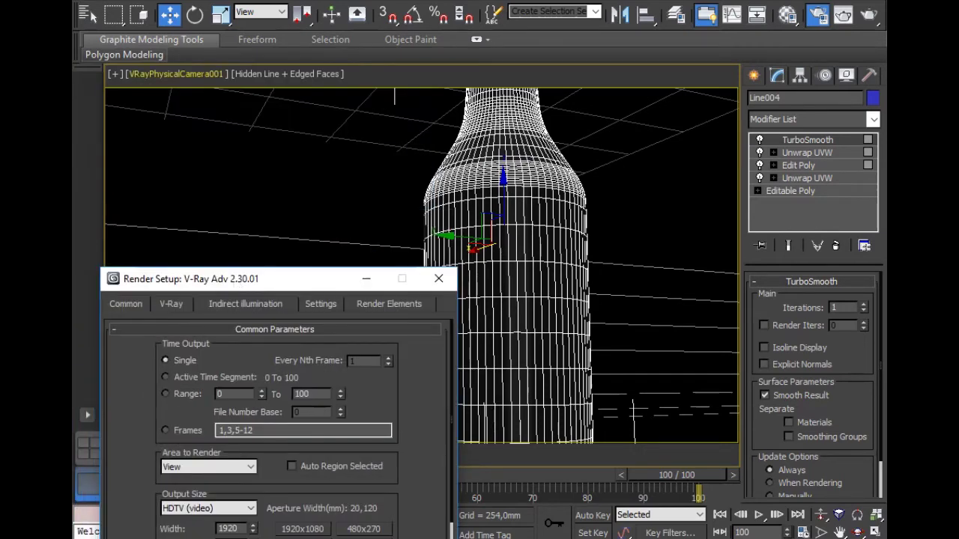
left_click(174, 74)
left_click(174, 73)
left_click(224, 279)
left_click_drag(224, 278, 226, 143)
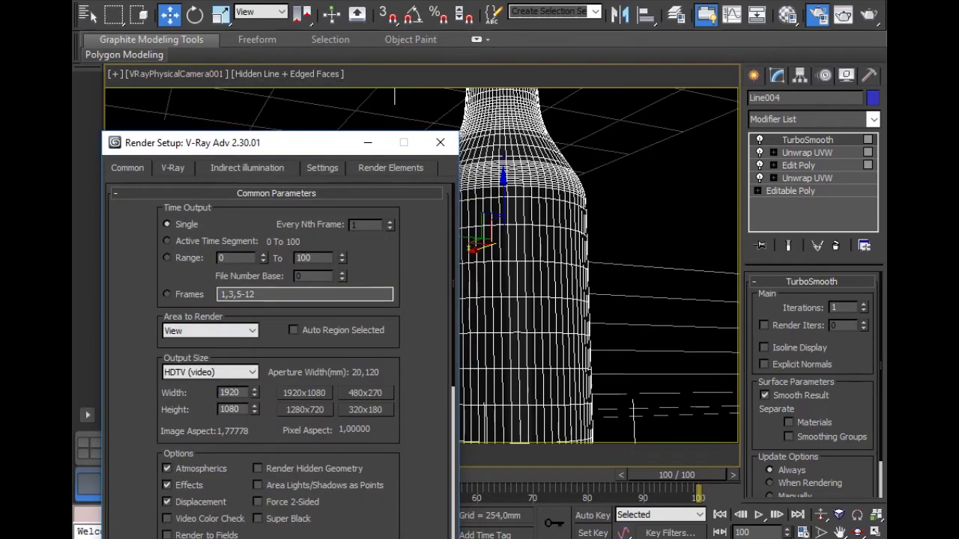
Return to a Custom size and fine-tune the height to 814 for a 720 × 814 frame
left_click(210, 373)
left_click(187, 171)
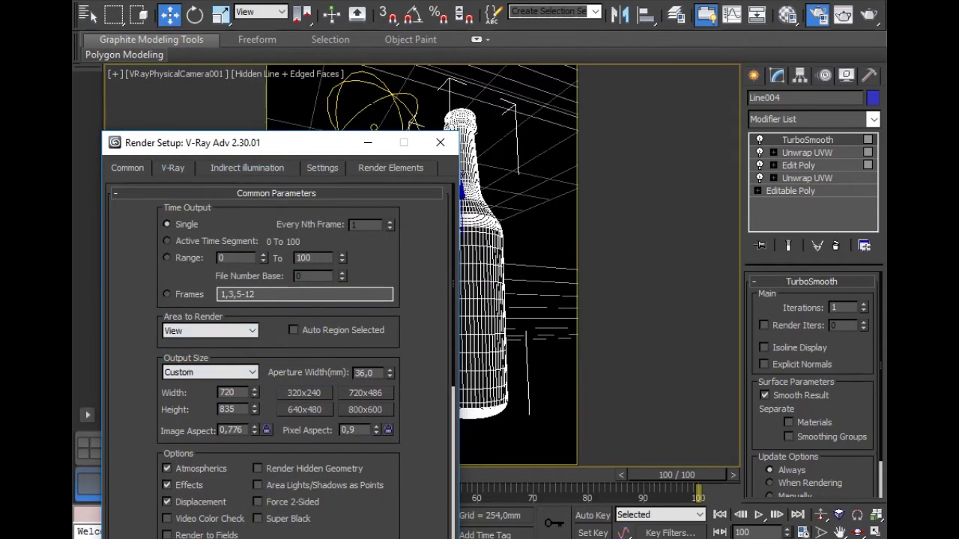
mouse_move(254, 410)
left_mouse_down()
mouse_move(240, 431)
mouse_move(254, 421)
left_mouse_up()
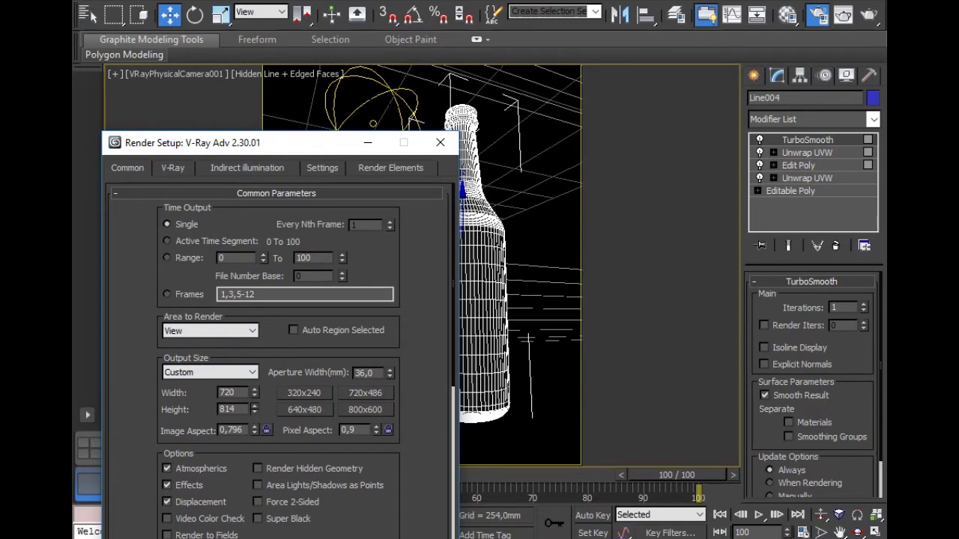
left_click_drag(254, 410, 254, 405)
left_click_drag(224, 142, 194, 167)
left_click(510, 0)
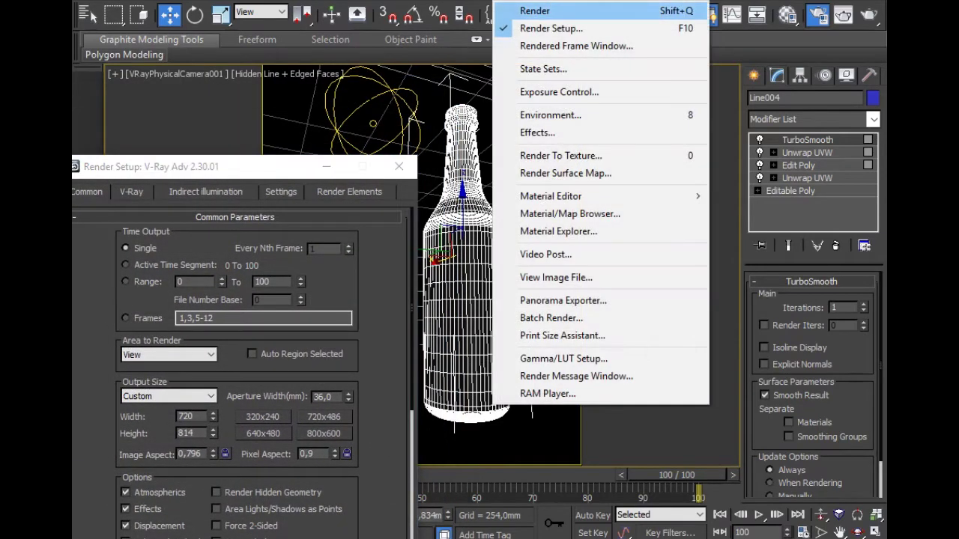
Enable Override mtl with Material #149 in V-Ray global switches and render the camera view
left_click(551, 28)
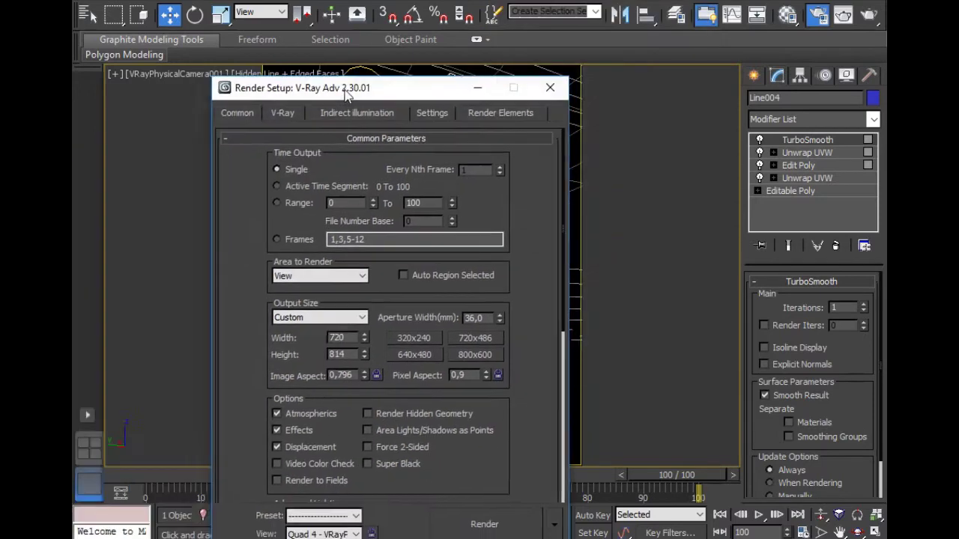
left_click(277, 109)
left_click(383, 183)
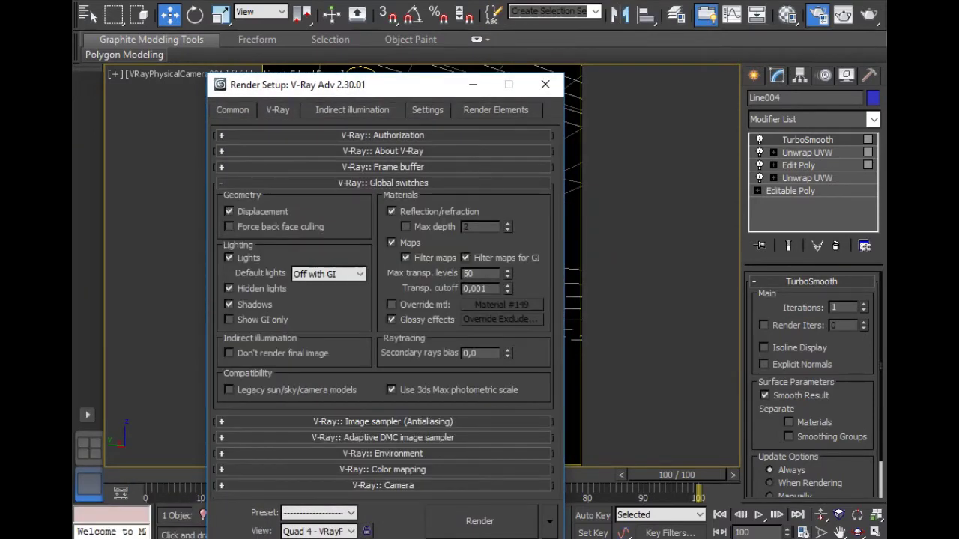
left_click(391, 304)
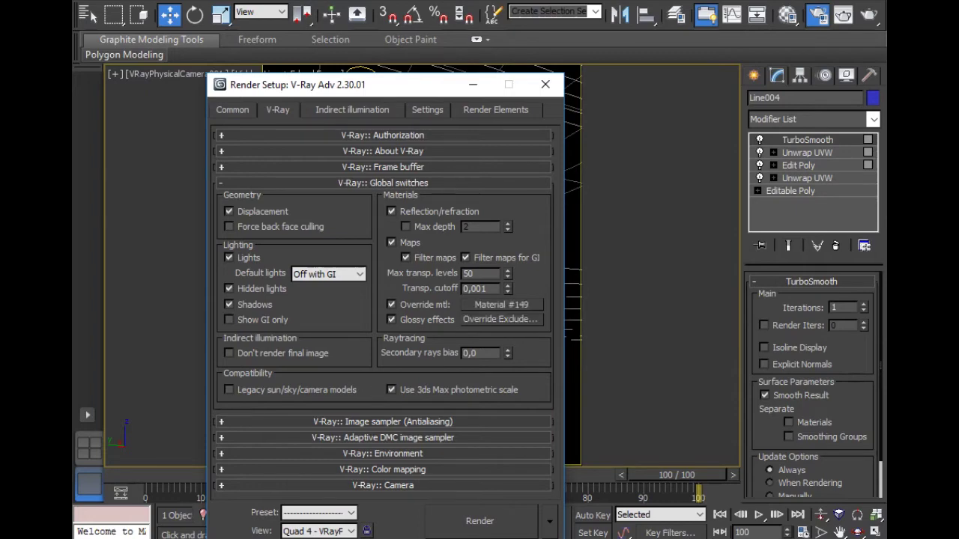
left_click_drag(337, 85, 283, 73)
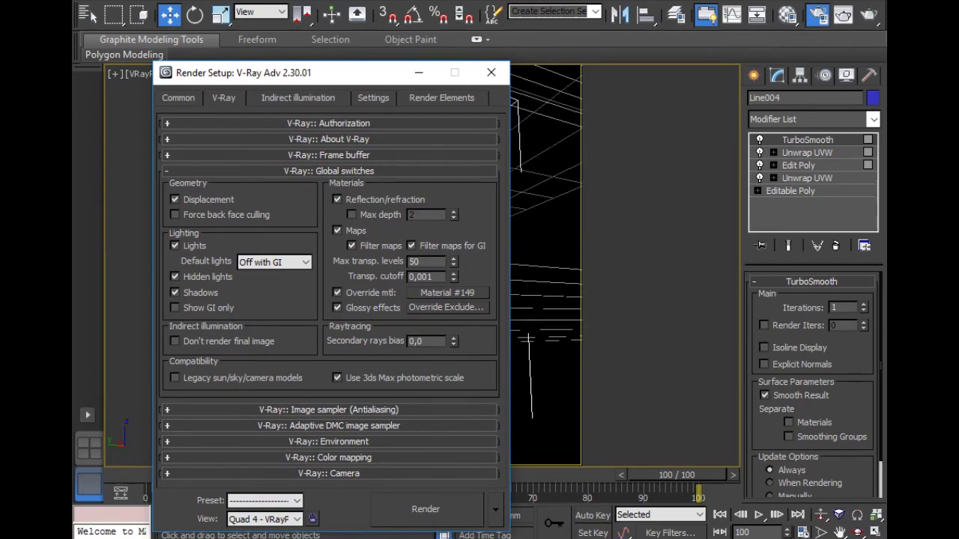
left_click(426, 509)
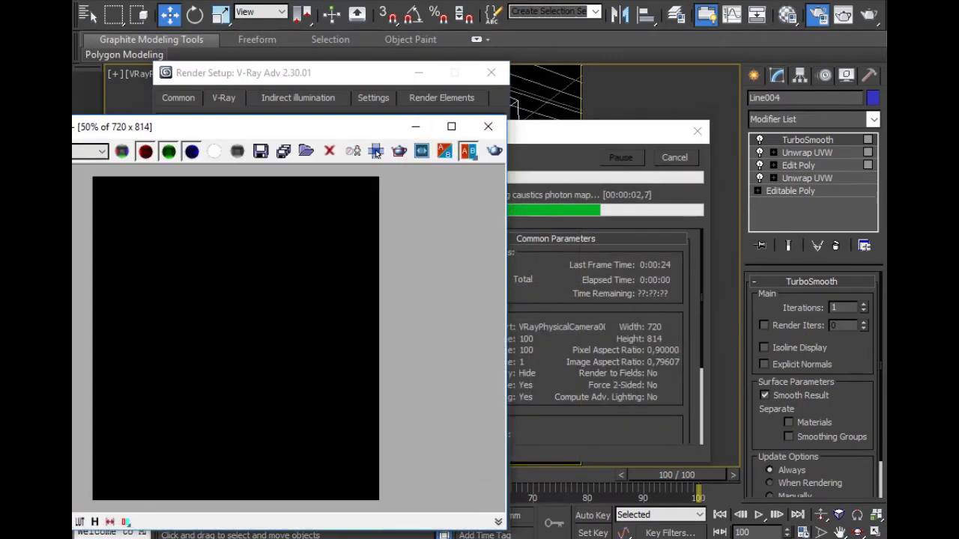
Reposition the frame buffer while the 720 × 814 clay render finishes, then return to Render Setup
left_click_drag(377, 152, 506, 104)
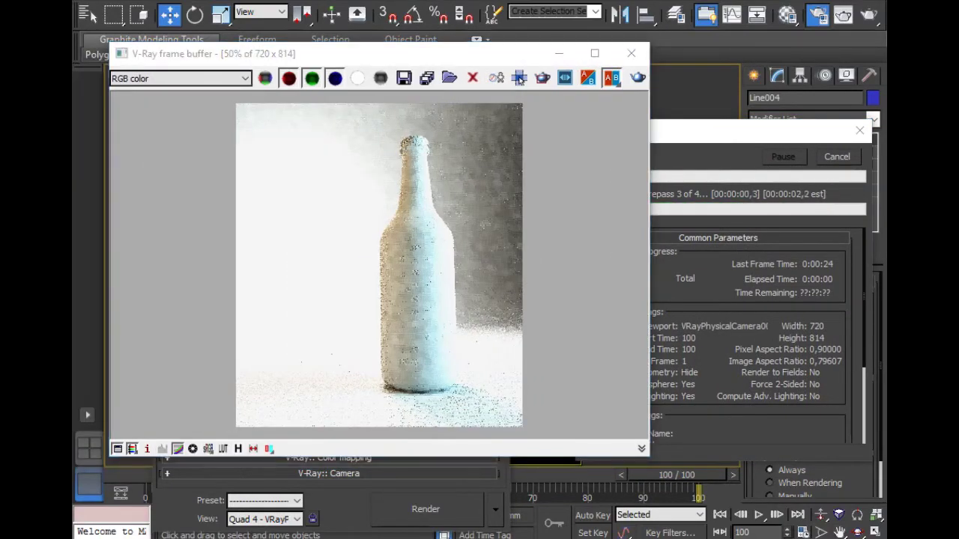
mouse_move(346, 49)
left_mouse_down()
mouse_move(437, 451)
mouse_move(428, 63)
left_mouse_up()
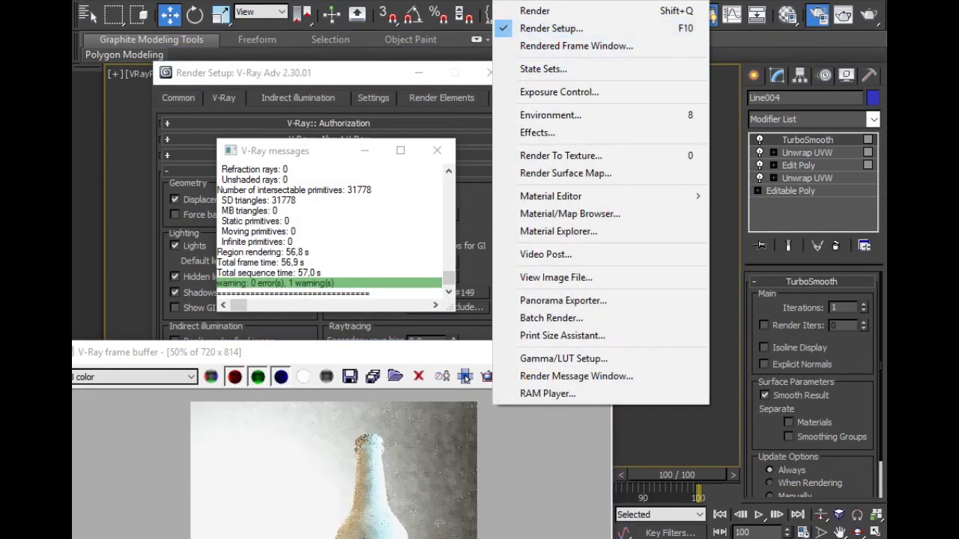
left_click(556, 23)
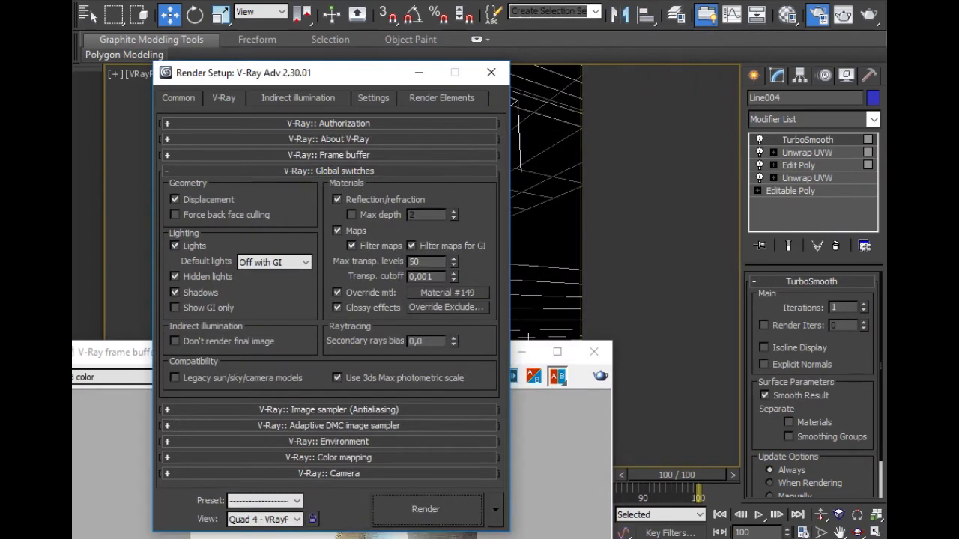
Make an independent material copy with a darker diffuse colour, confirm the instance copy, and render
key("m")
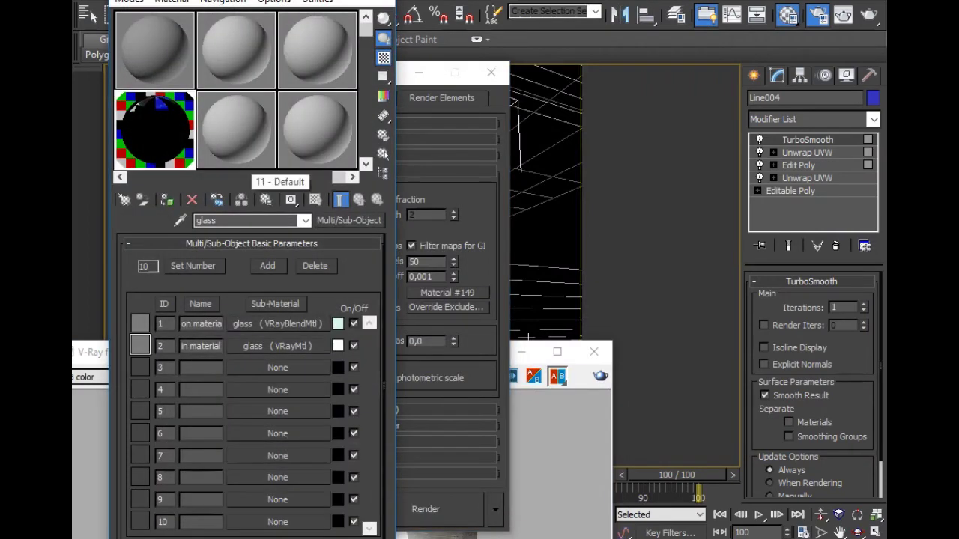
key("F10")
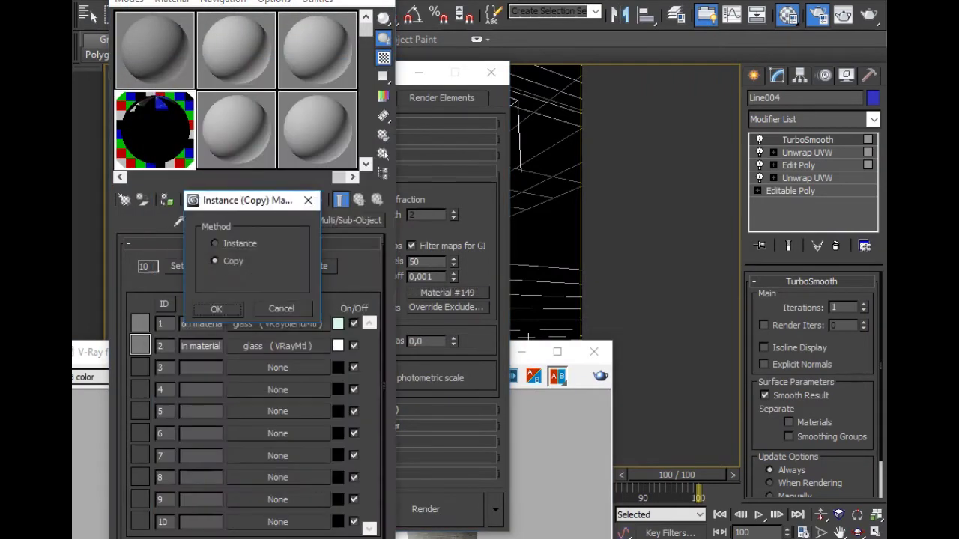
left_click(216, 309)
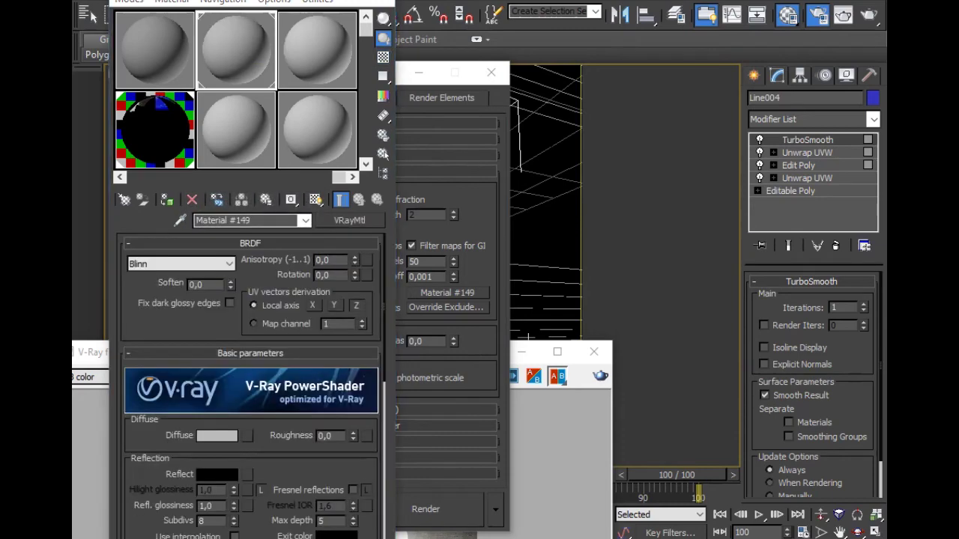
left_click(218, 432)
key("Return")
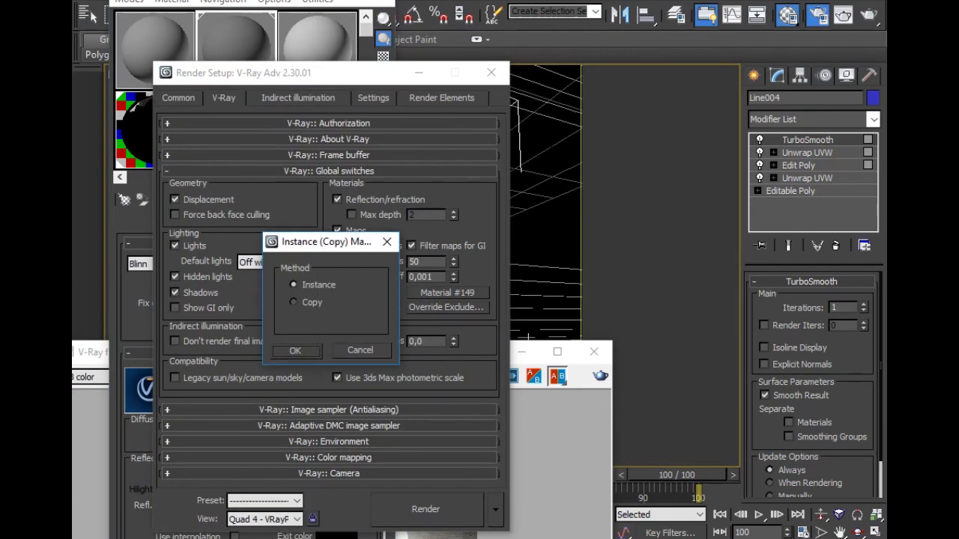
key("Return")
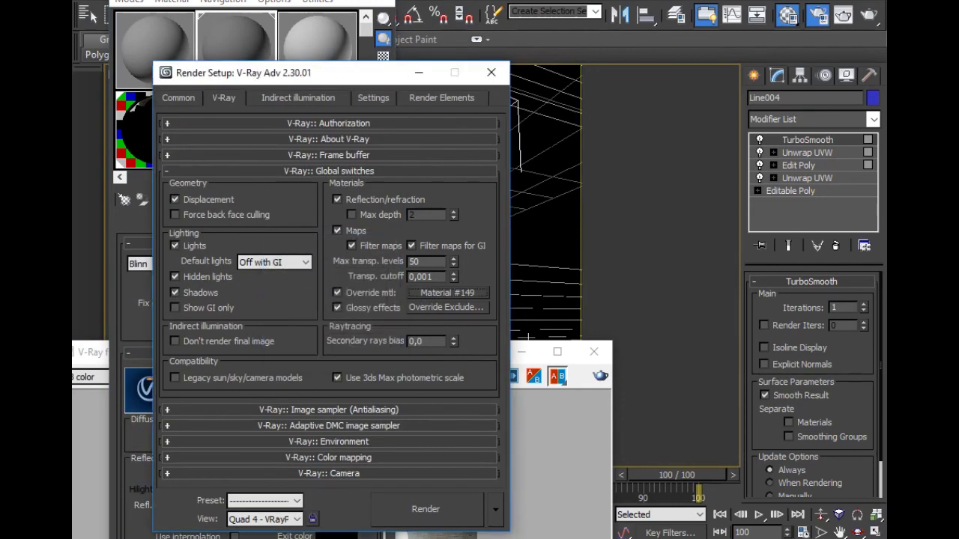
key("shift+q")
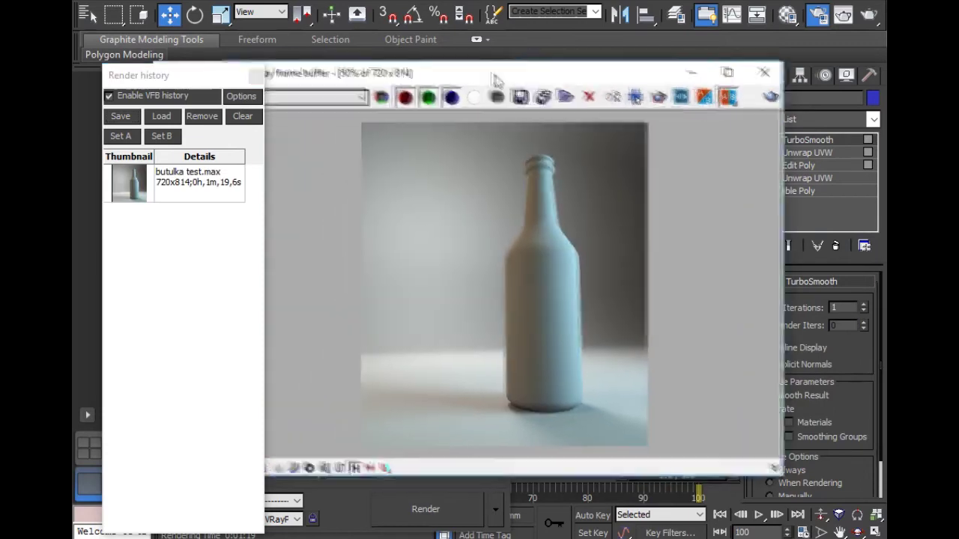
Turn off the clay Override mtl in Render Setup and close the dialog
key("alt+r")
left_click(552, 28)
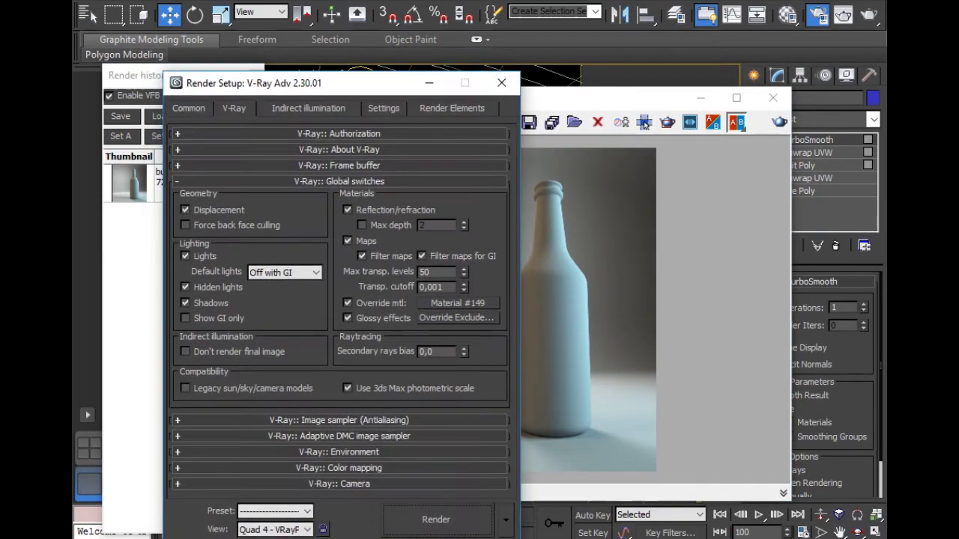
left_click(347, 302)
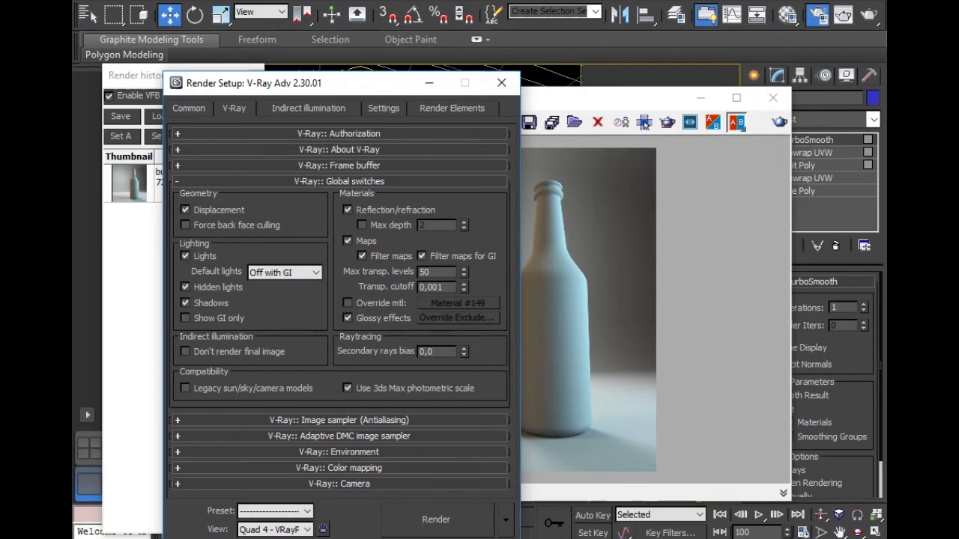
left_click_drag(472, 82, 505, 128)
left_click(534, 127)
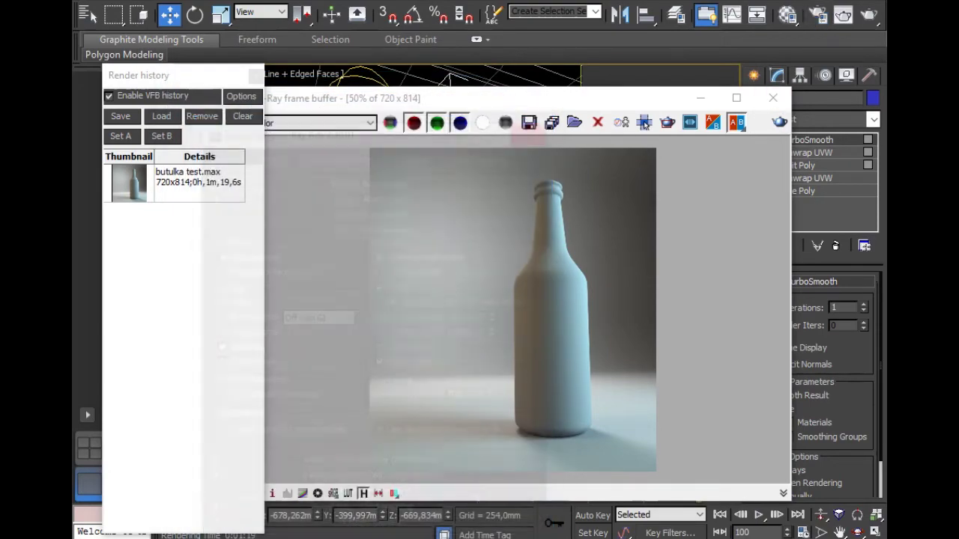
left_click_drag(605, 106, 436, 87)
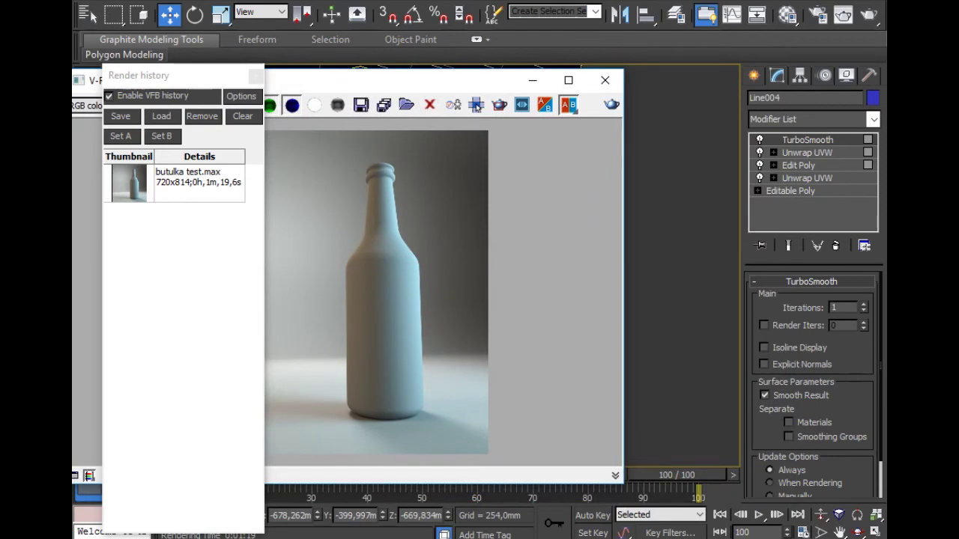
Render the bottle with its real glass materials, moving the frame buffer and progress windows aside
key("alt+r")
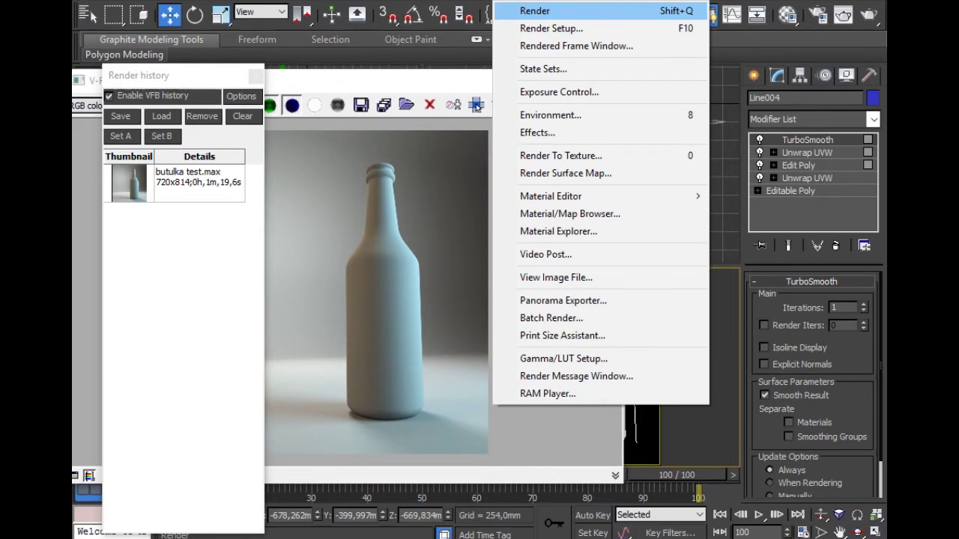
key("Return")
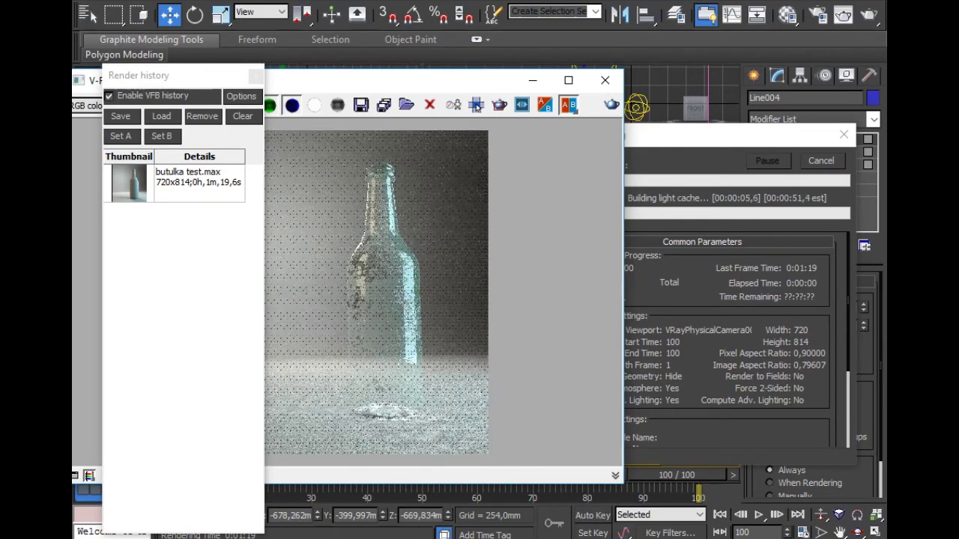
left_click(533, 80)
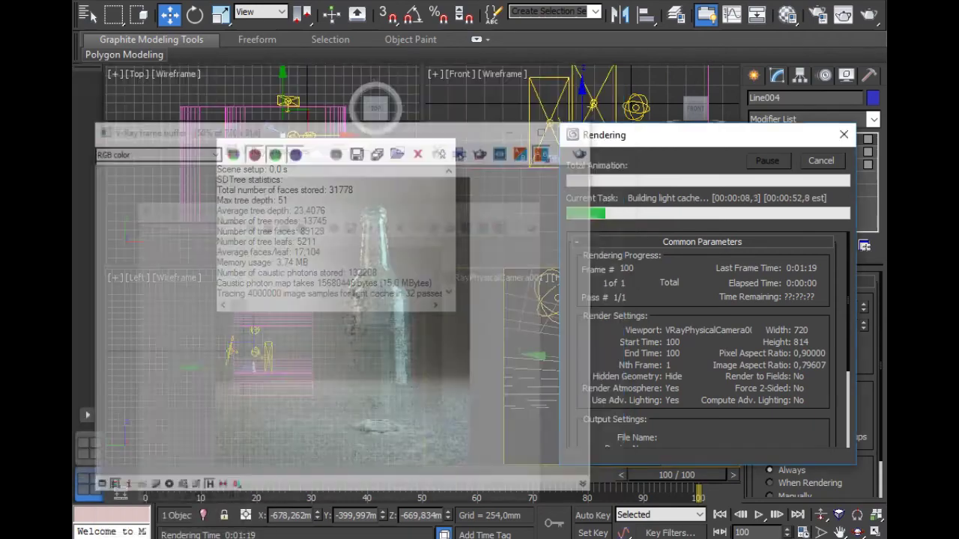
left_click(440, 150)
mouse_move(659, 135)
left_mouse_down()
mouse_move(301, 128)
mouse_move(208, 84)
left_mouse_up()
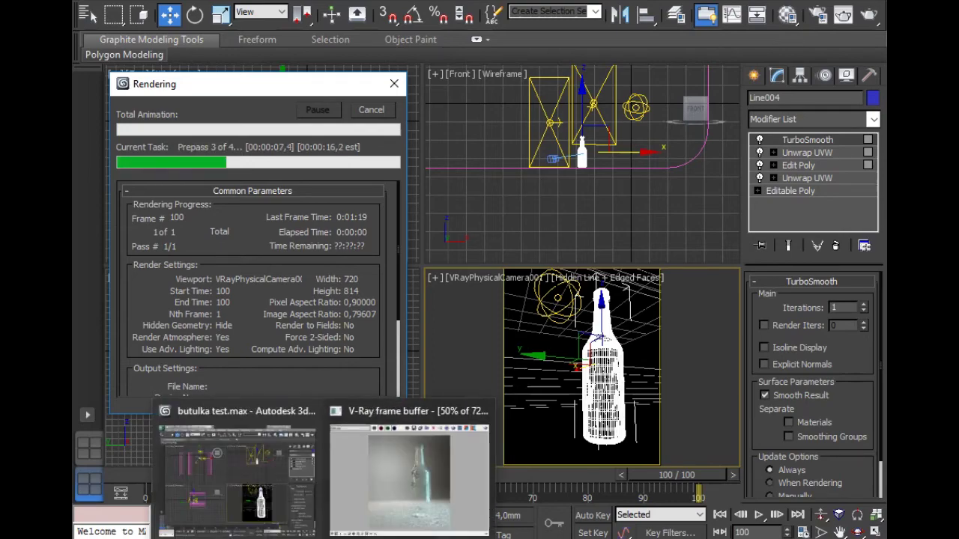
mouse_move(249, 97)
left_mouse_down()
mouse_move(305, 137)
mouse_move(262, 125)
left_mouse_up()
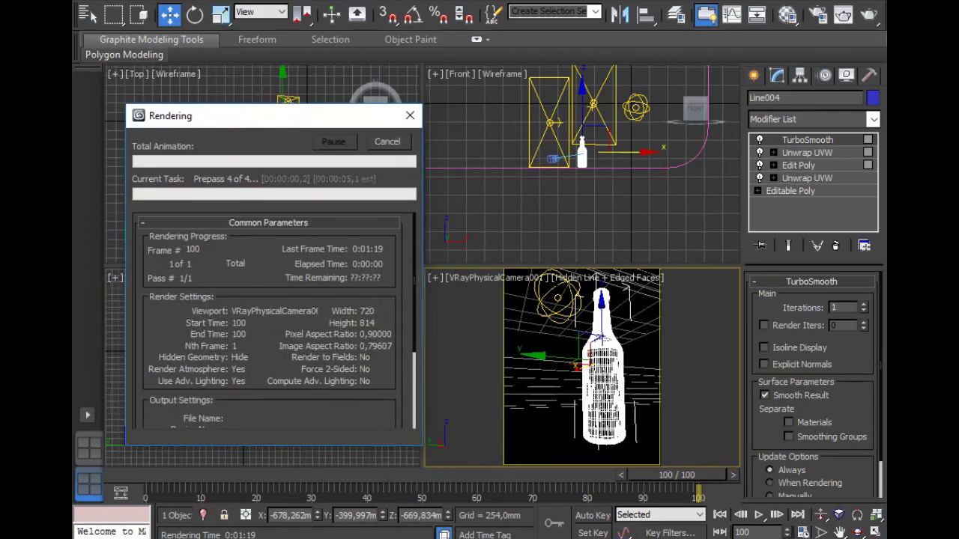
left_click(408, 457)
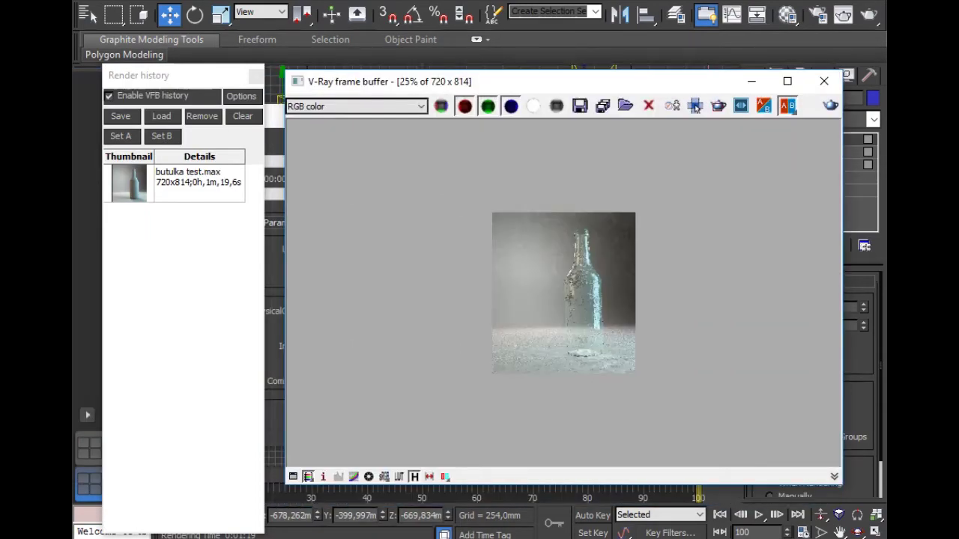
scroll(695, 107, "down", 1)
left_click(717, 106)
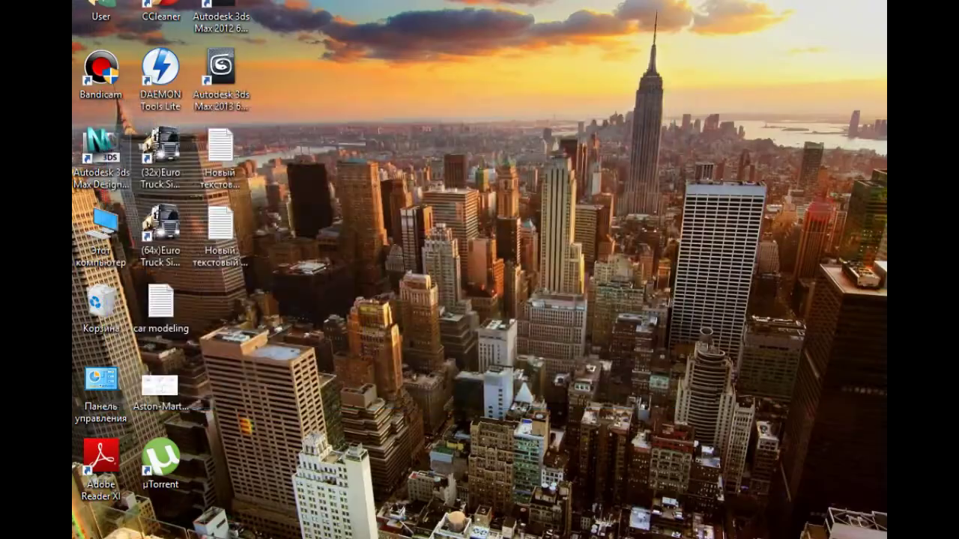
View the system properties from This PC, then open NVIDIA Control Panel from the desktop menu
right_click(91, 250)
left_click(138, 434)
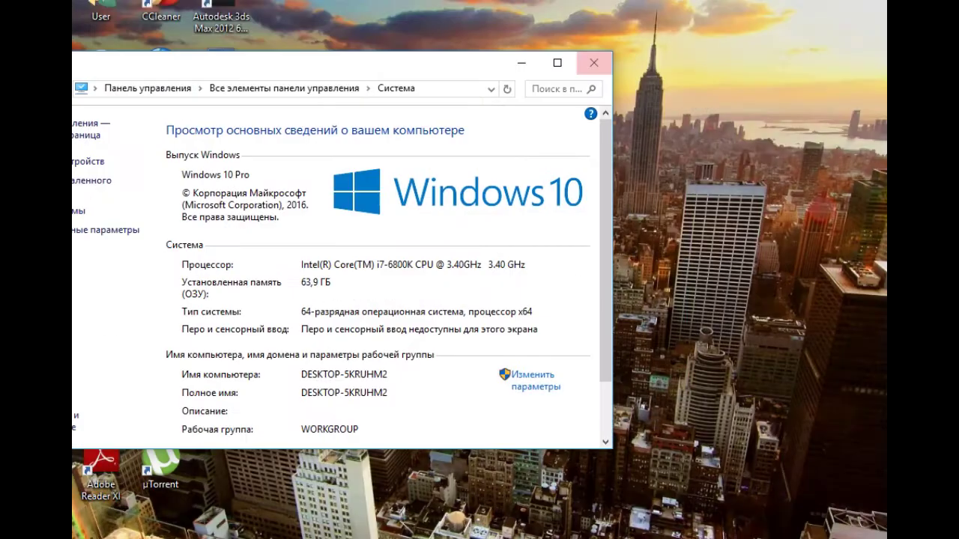
left_click(589, 63)
right_click(574, 80)
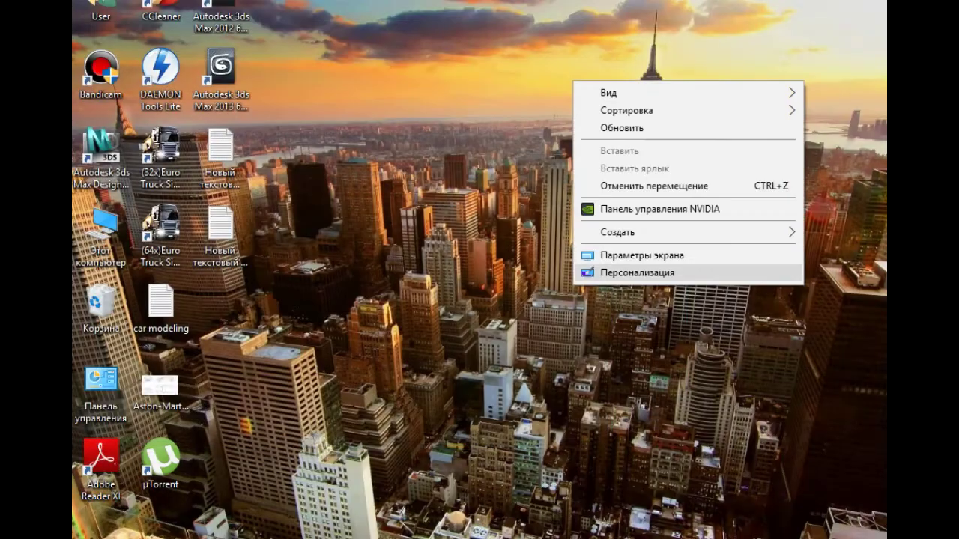
left_click(614, 208)
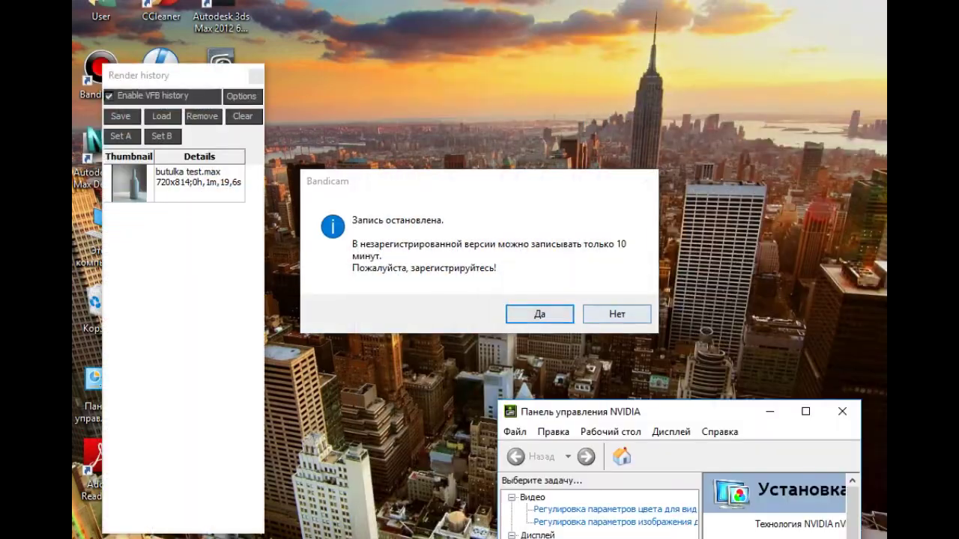
Enlarge the NVIDIA Control Panel window and check the display identification option
left_click(617, 313)
left_click_drag(668, 192, 875, 192)
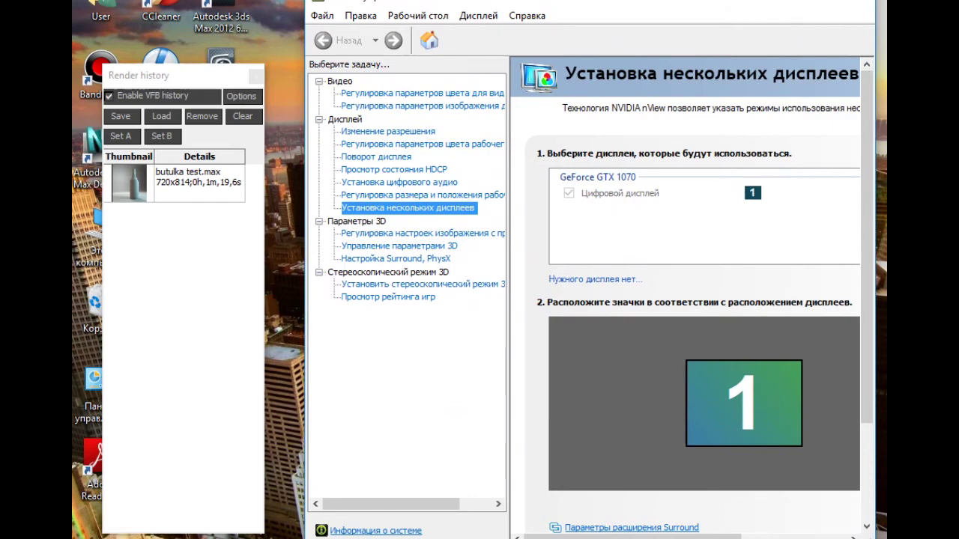
left_click_drag(569, 3, 460, 0)
left_click(369, 6)
left_click(416, 24)
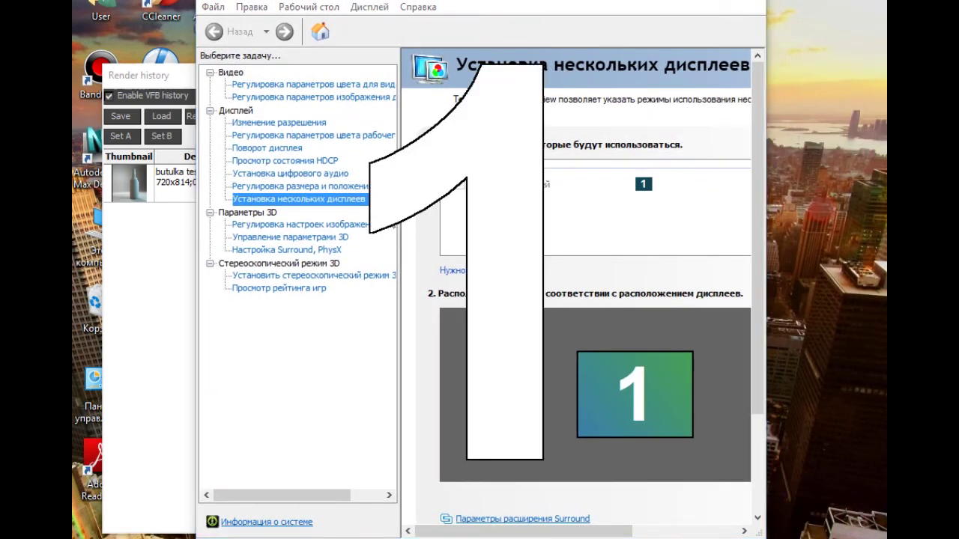
left_click(369, 7)
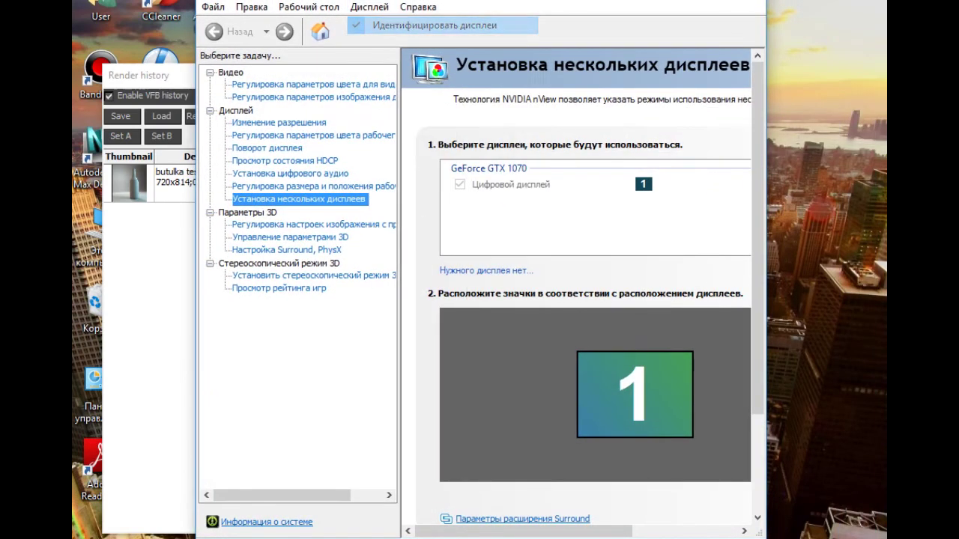
left_click(290, 237)
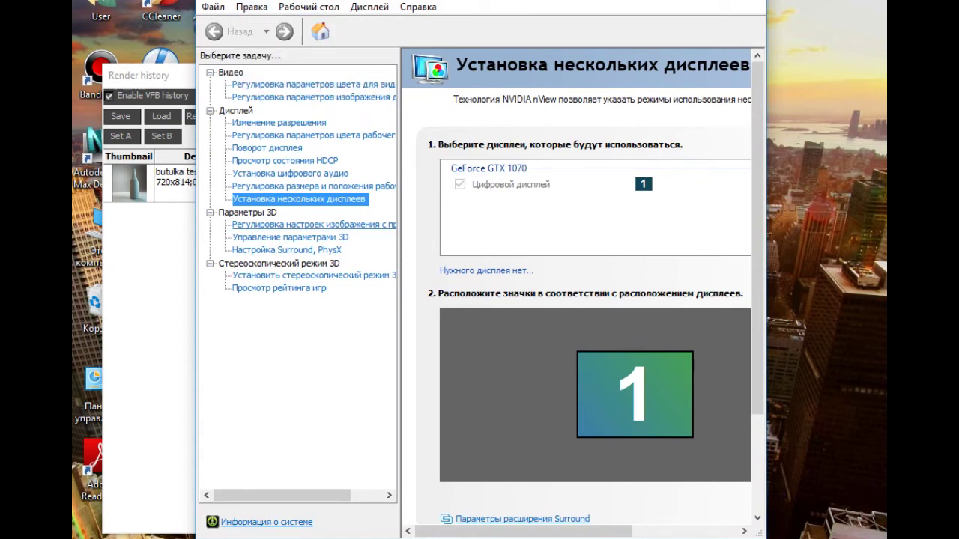
Browse the global Manage 3D settings page
left_click(290, 237)
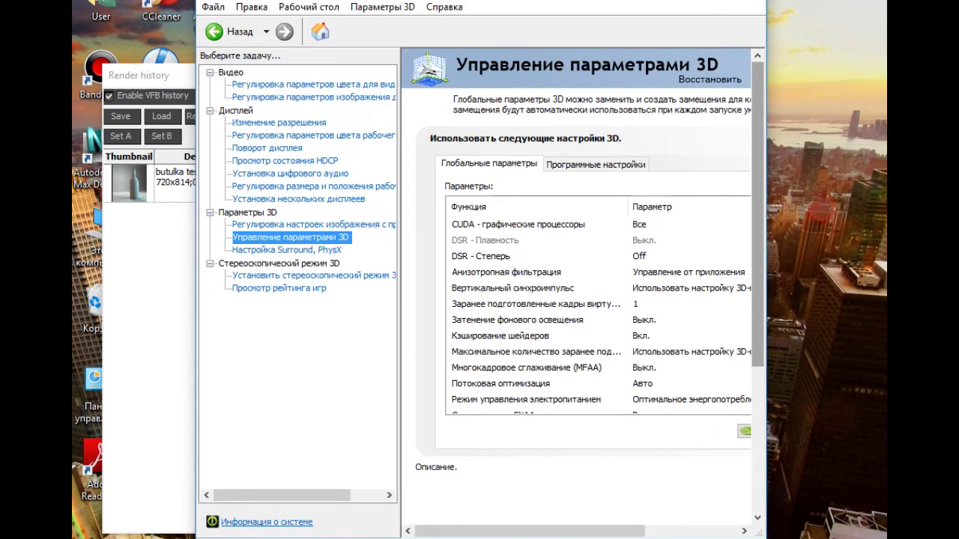
scroll(582, 285, "down", 2)
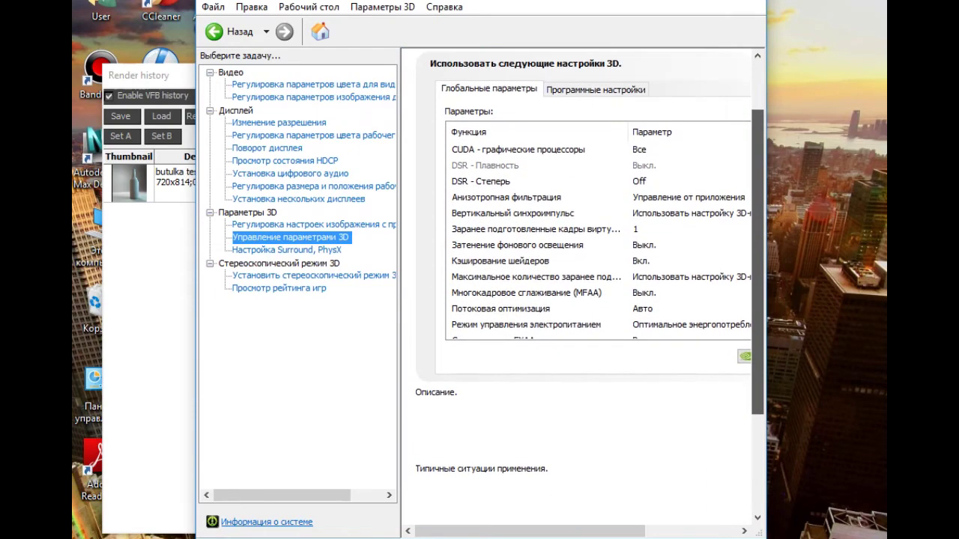
left_click_drag(765, 391, 873, 391)
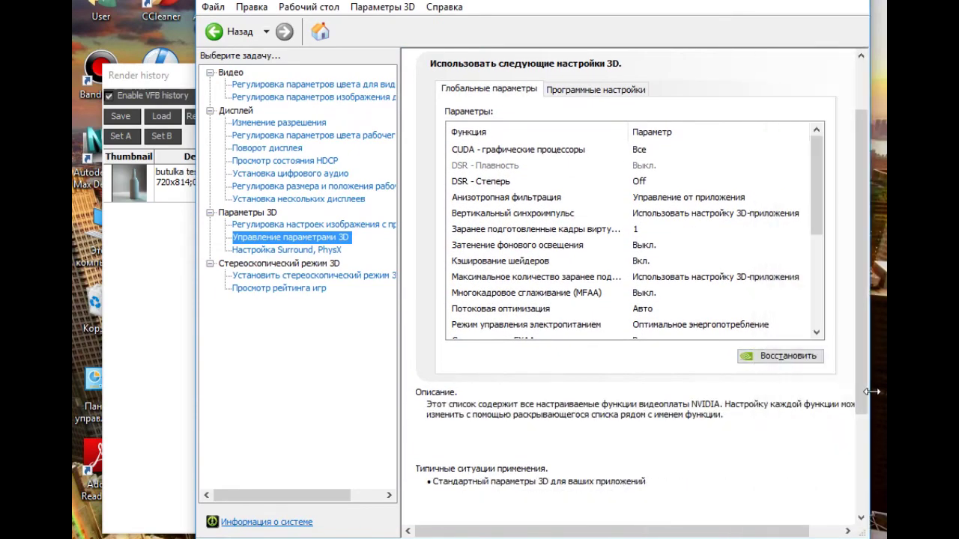
scroll(637, 237, "down", 1)
scroll(637, 237, "down", 2)
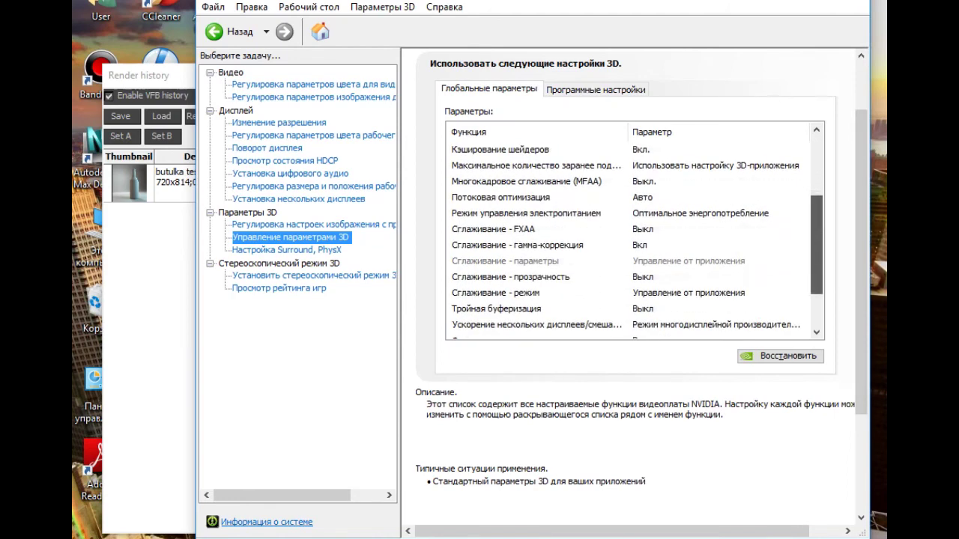
scroll(636, 237, "down", 1)
scroll(637, 237, "down", 1)
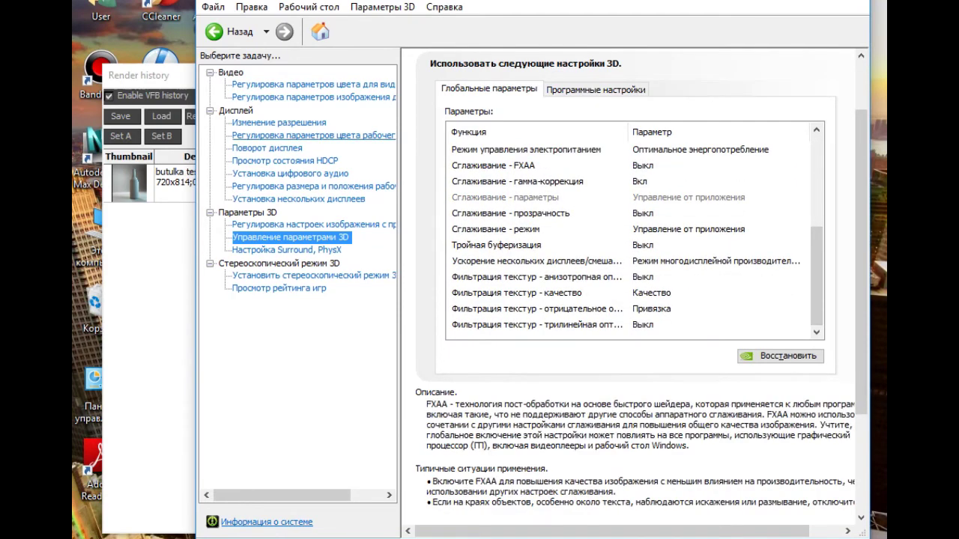
Nudge the desktop colour hue to 7°, dismiss the apply prompt, and close the control panel
left_click(314, 135)
left_click_drag(861, 213, 861, 350)
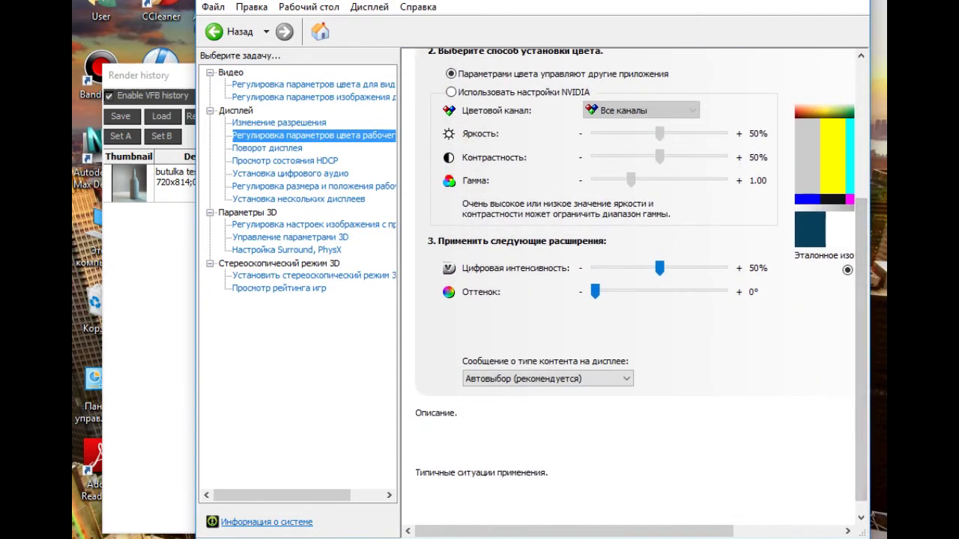
left_click_drag(517, 0, 512, 6)
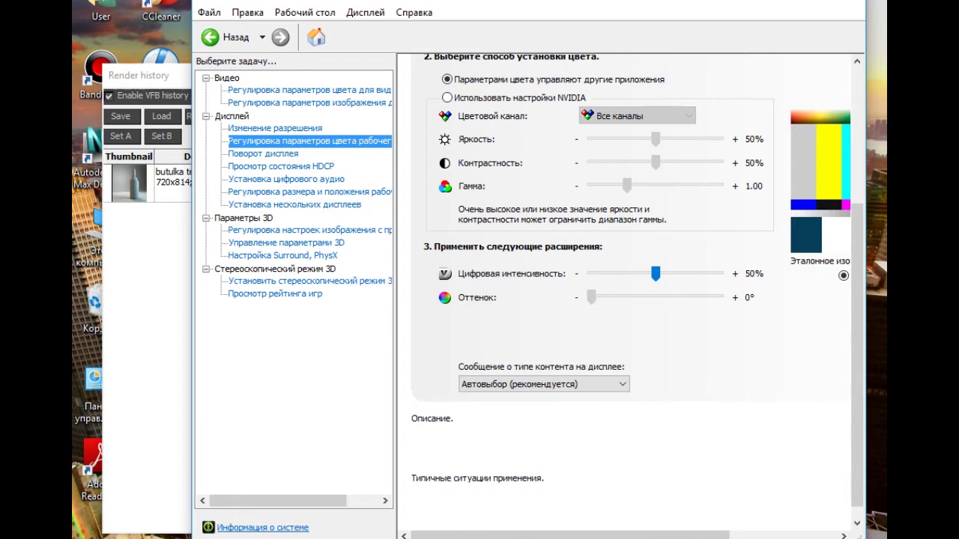
left_click(594, 298)
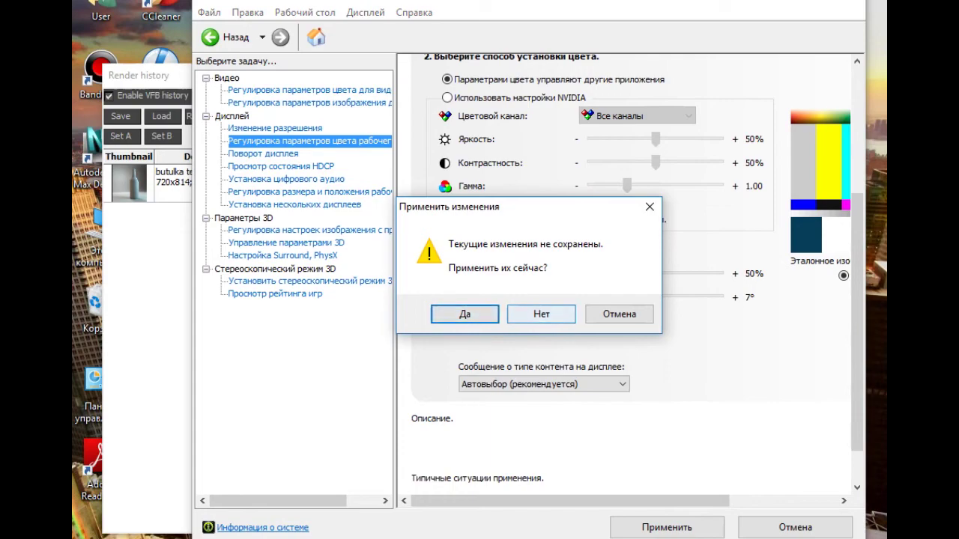
left_click(619, 314)
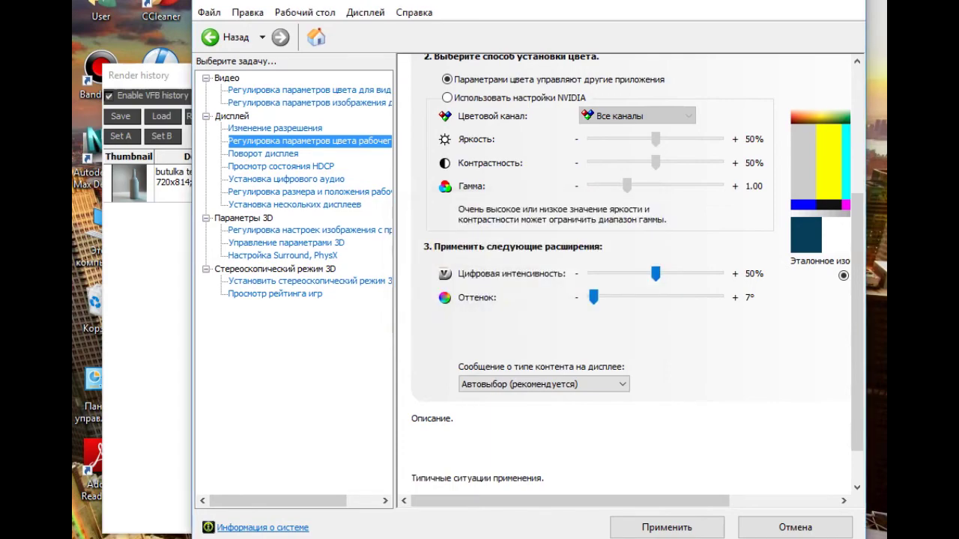
key("alt+F4")
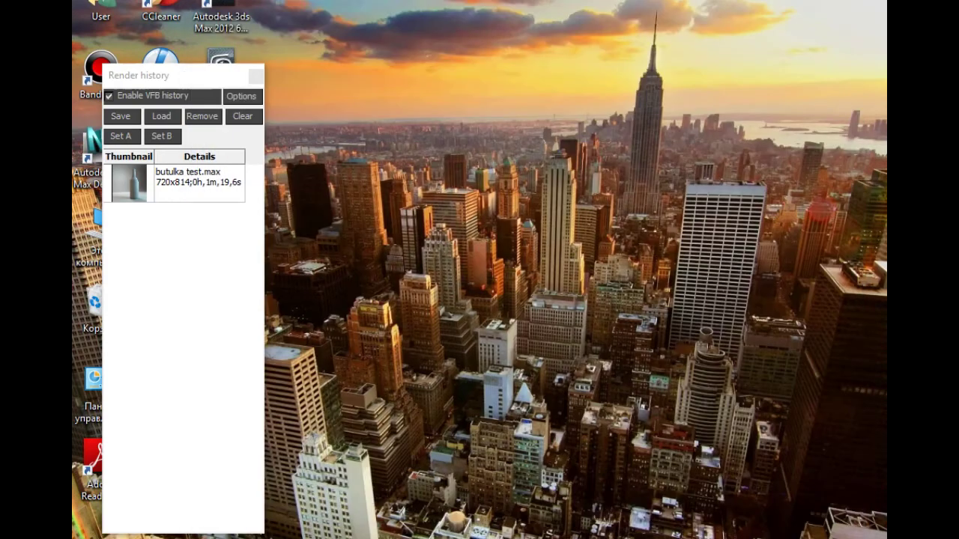
Set the clay render as A against the glass render B, slide the compare line, and maximize the frame buffer
left_click(364, 468)
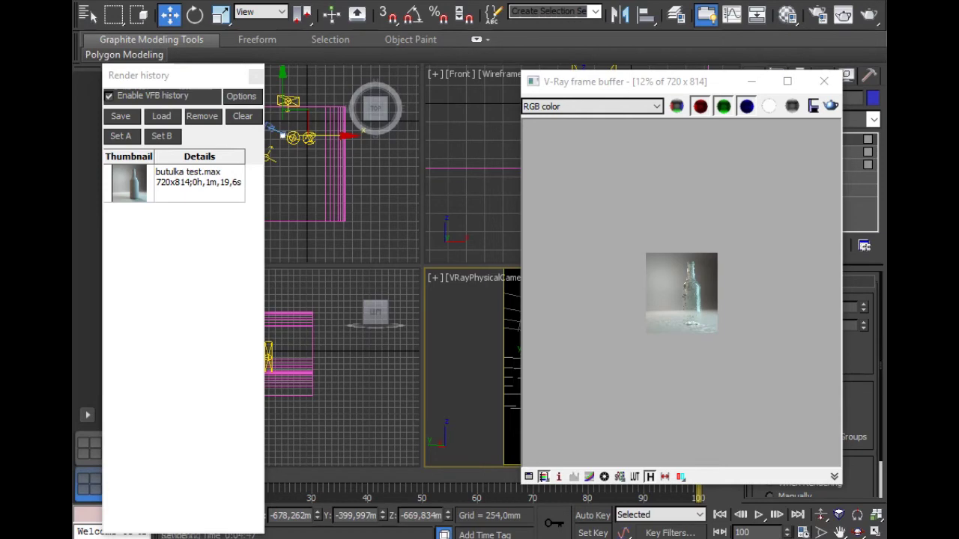
left_click_drag(690, 86, 547, 118)
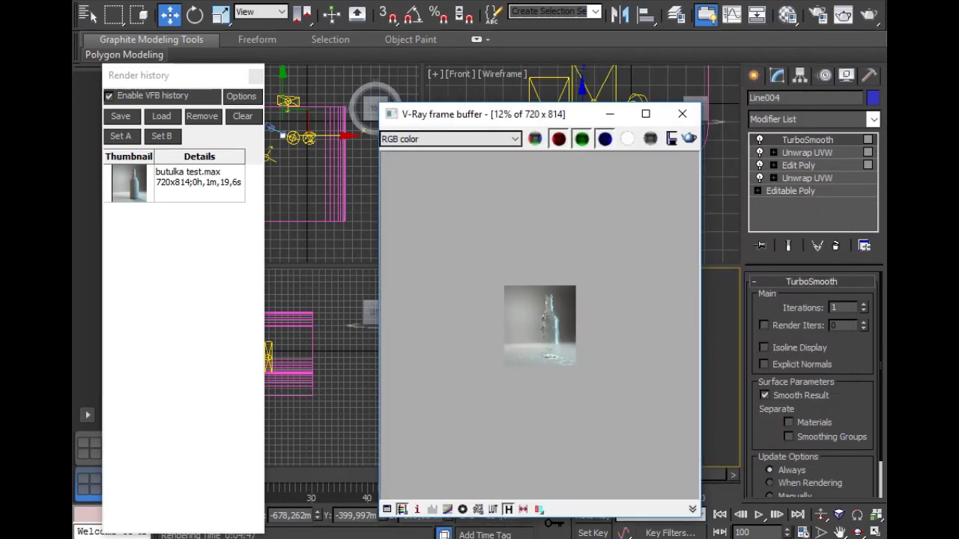
left_click(199, 182)
left_click(120, 136)
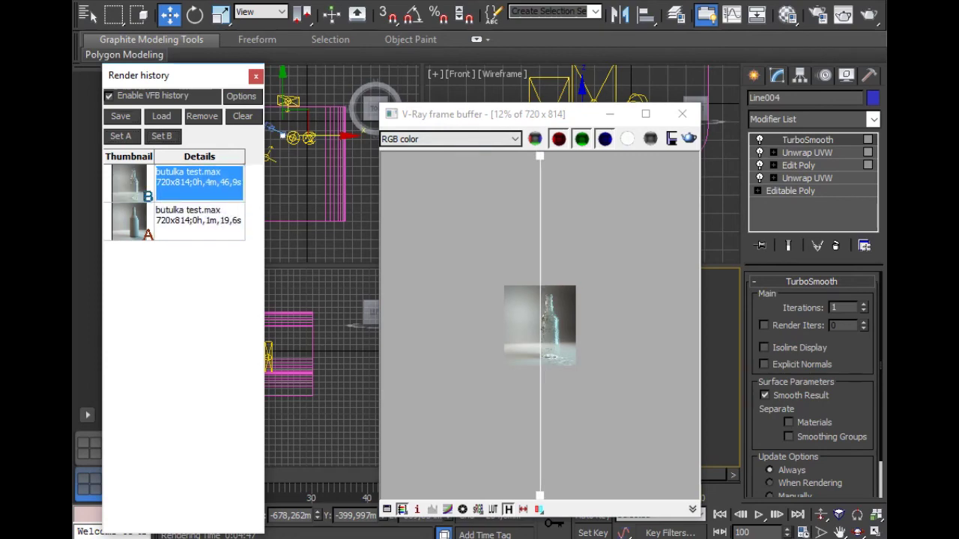
mouse_move(539, 322)
left_mouse_down()
mouse_move(450, 322)
mouse_move(623, 322)
left_mouse_up()
left_click(646, 114)
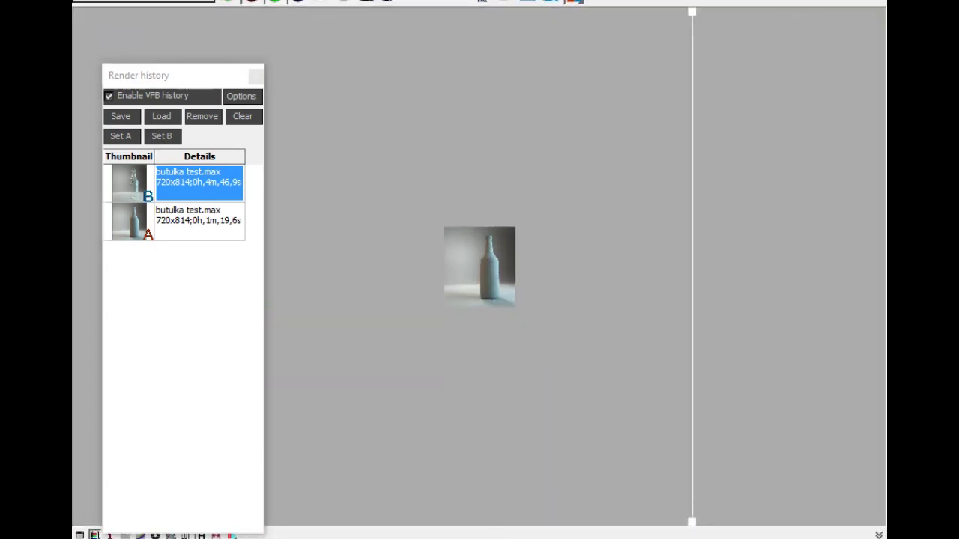
Zoom into the bottle render and move the A/B divider toward the bottle's right side
scroll(480, 268, "up", 1)
scroll(480, 268, "up", 1)
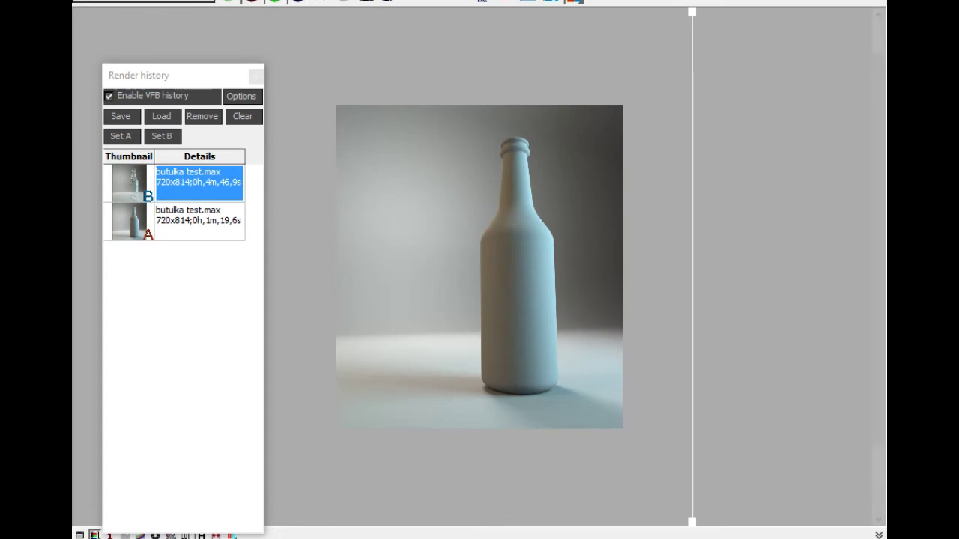
scroll(480, 268, "up", 1)
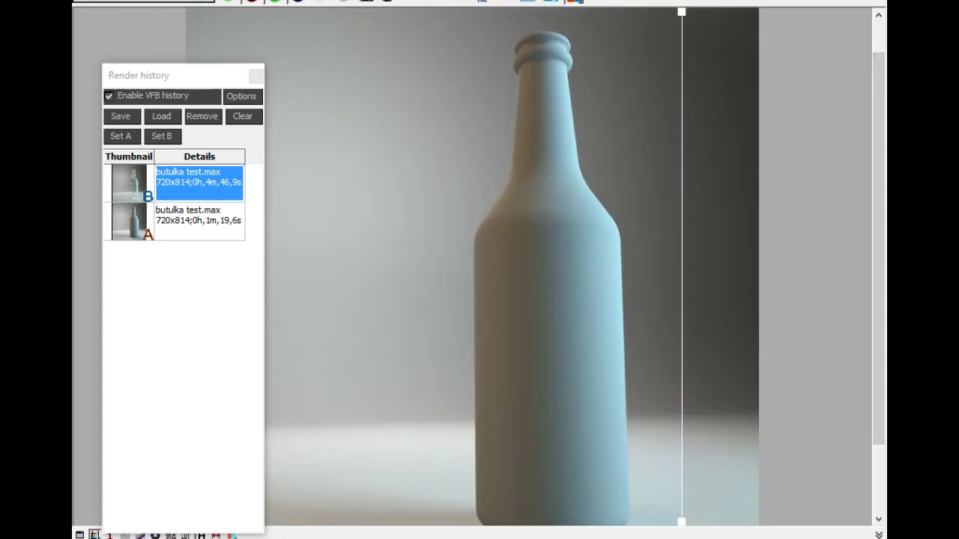
scroll(509, 269, "down", 1)
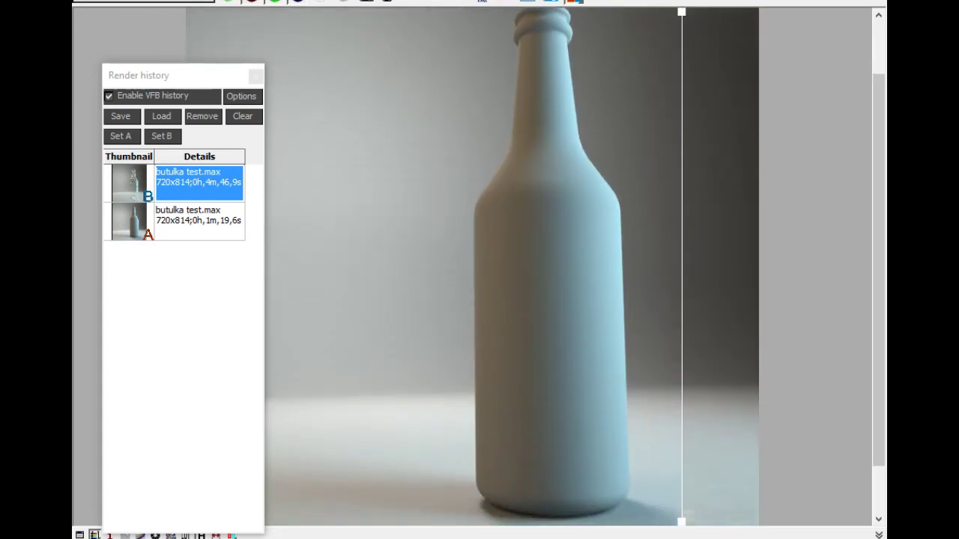
mouse_move(682, 270)
left_mouse_down()
mouse_move(734, 270)
mouse_move(719, 270)
left_mouse_up()
Close the render history and wipe the divider left so glass covers the bottle's right half
left_click(255, 75)
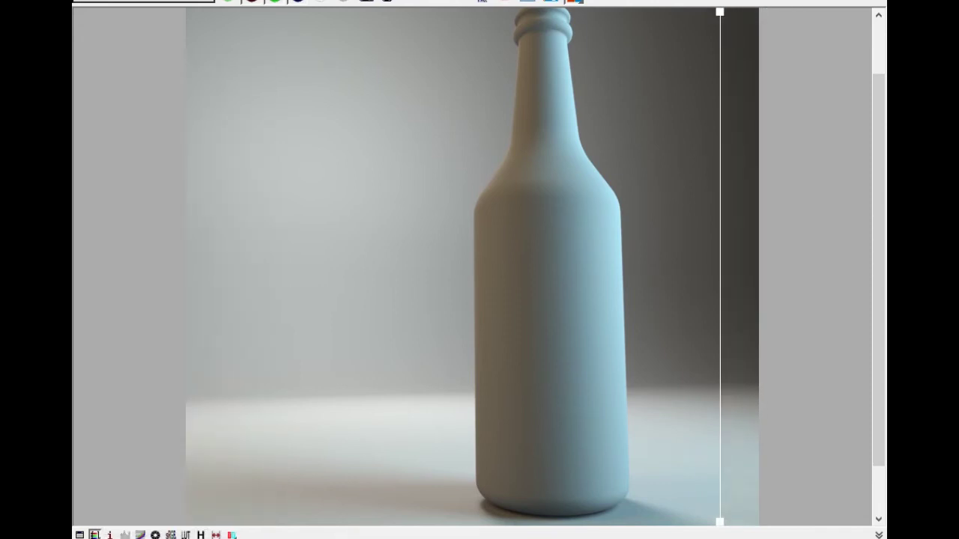
scroll(878, 262, "up", 1)
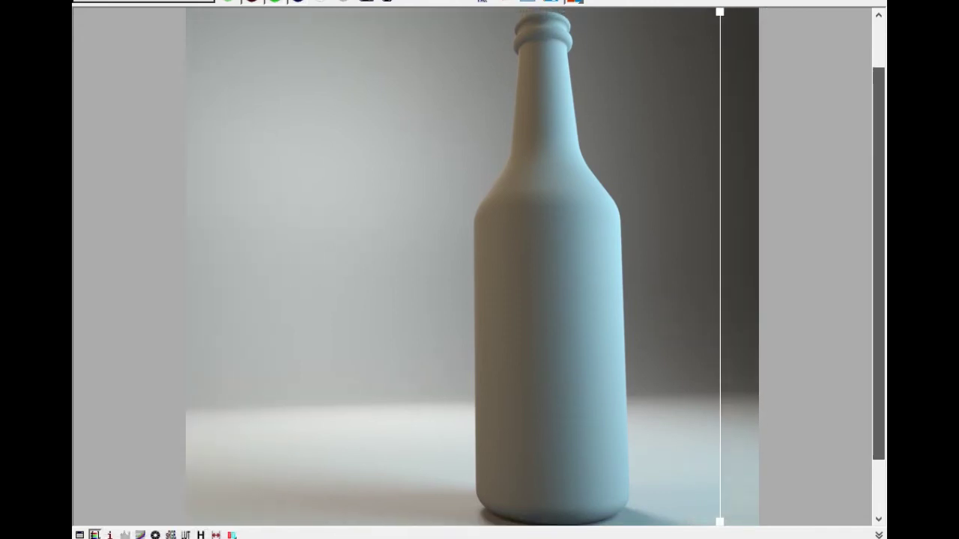
mouse_move(719, 270)
left_mouse_down()
mouse_move(289, 270)
mouse_move(696, 270)
left_mouse_up()
scroll(696, 270, "down", 2)
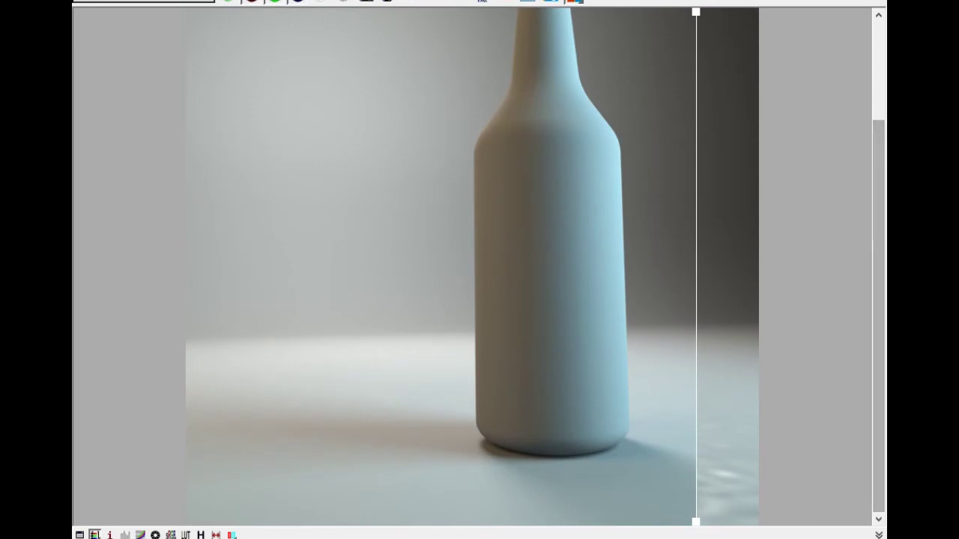
scroll(479, 269, "down", 2)
mouse_move(706, 270)
left_mouse_down()
mouse_move(75, 270)
mouse_move(376, 269)
left_mouse_up()
Zoom in around the bottle base and sweep the A/B divider to compare glass and clay
scroll(446, 403, "up", 2)
scroll(446, 403, "up", 2)
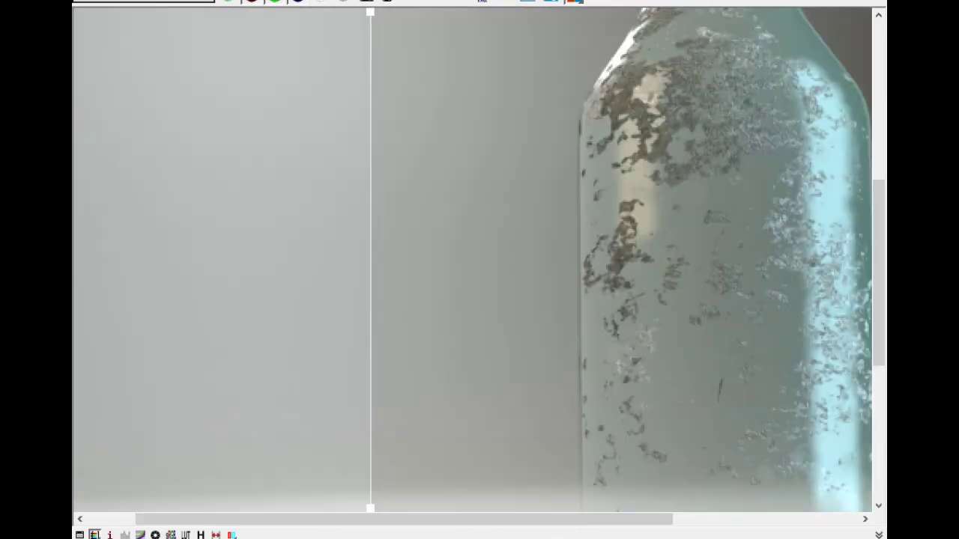
scroll(446, 403, "up", 2)
mouse_move(370, 270)
left_mouse_down()
mouse_move(869, 270)
mouse_move(122, 269)
mouse_move(793, 270)
mouse_move(350, 270)
mouse_move(400, 269)
left_mouse_up()
scroll(400, 270, "down", 5)
scroll(400, 270, "up", 2)
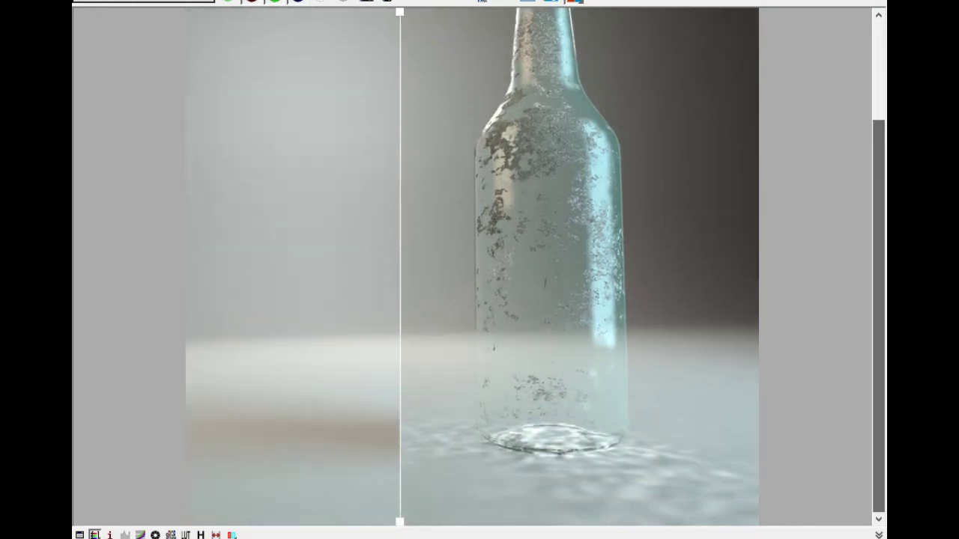
scroll(400, 270, "up", 4)
mouse_move(387, 520)
left_mouse_down()
mouse_move(699, 519)
mouse_move(553, 519)
left_mouse_up()
Wipe the divider back and forth across the bottle, then restore the frame buffer to window size
scroll(480, 270, "down", 2)
scroll(479, 269, "down", 1)
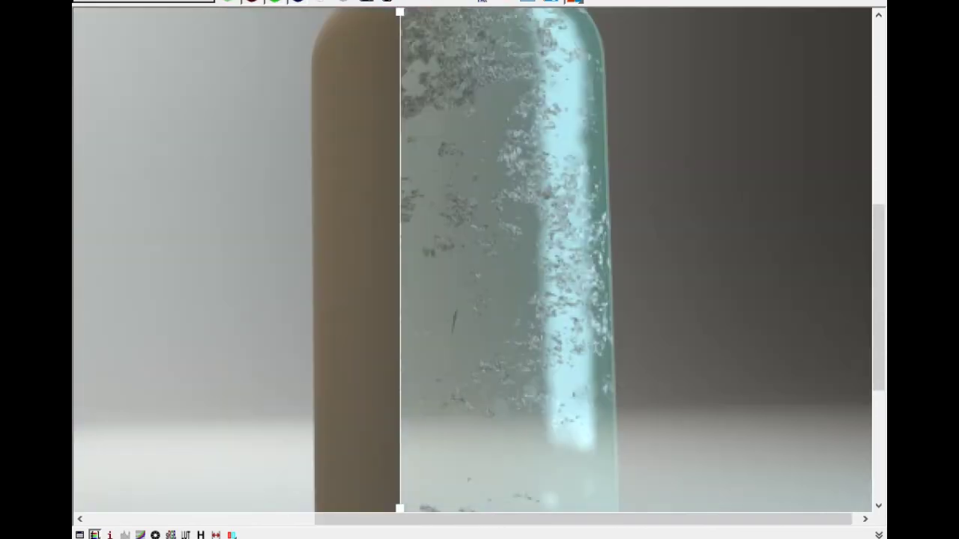
scroll(480, 270, "down", 1)
scroll(480, 270, "up", 2)
left_click_drag(878, 336, 878, 405)
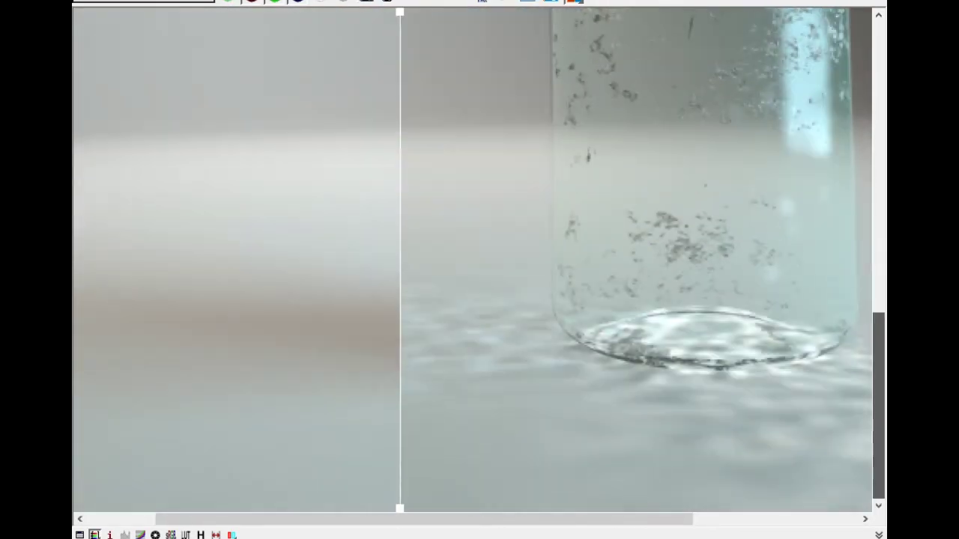
scroll(480, 270, "down", 2)
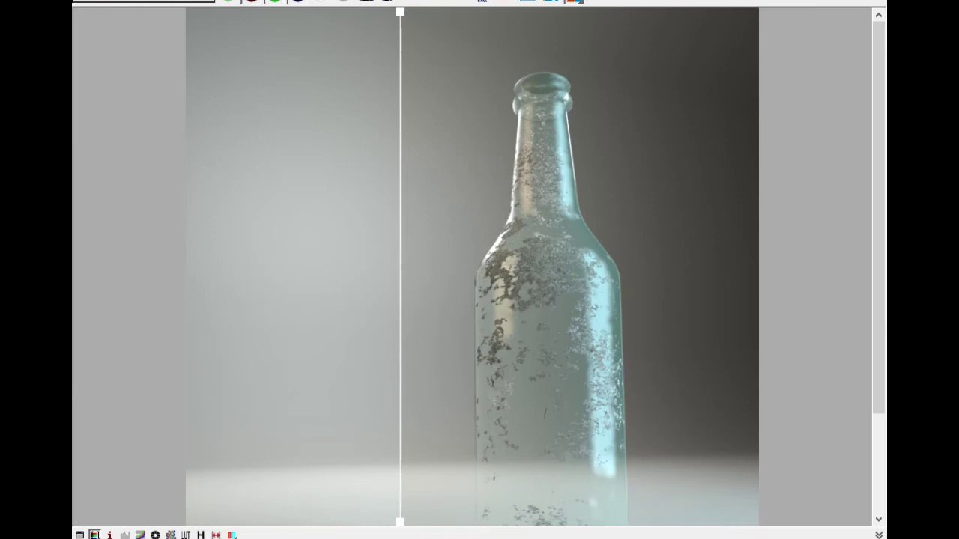
scroll(479, 270, "down", 2)
scroll(479, 270, "up", 1)
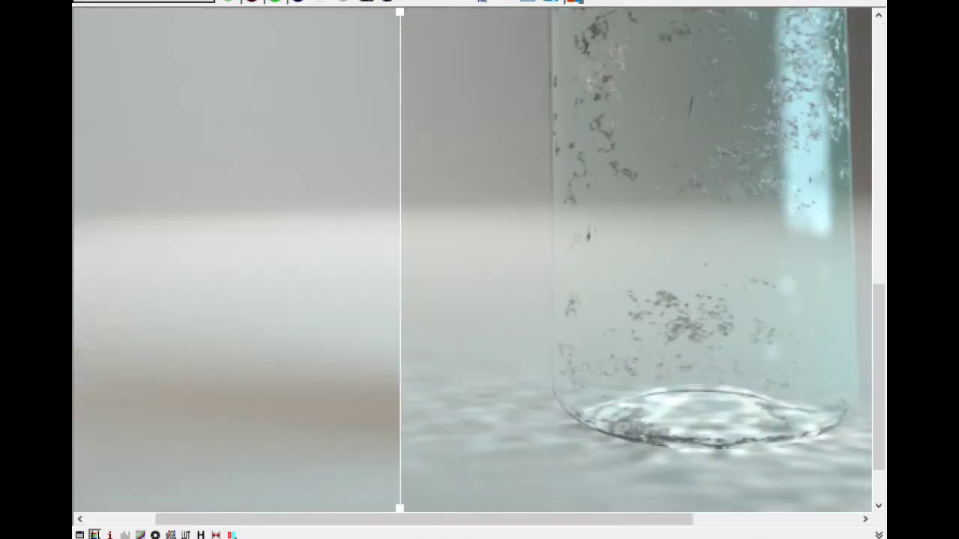
scroll(480, 270, "down", 1)
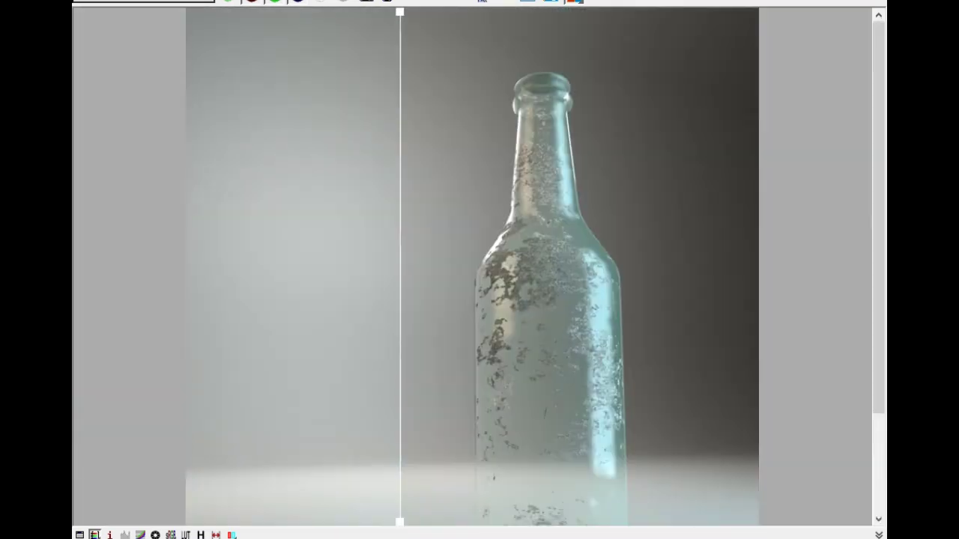
scroll(480, 270, "down", 1)
mouse_move(404, 269)
left_mouse_down()
mouse_move(713, 270)
mouse_move(250, 270)
mouse_move(661, 270)
mouse_move(383, 269)
mouse_move(552, 270)
mouse_move(516, 270)
left_mouse_up()
left_click_drag(479, 1, 419, 41)
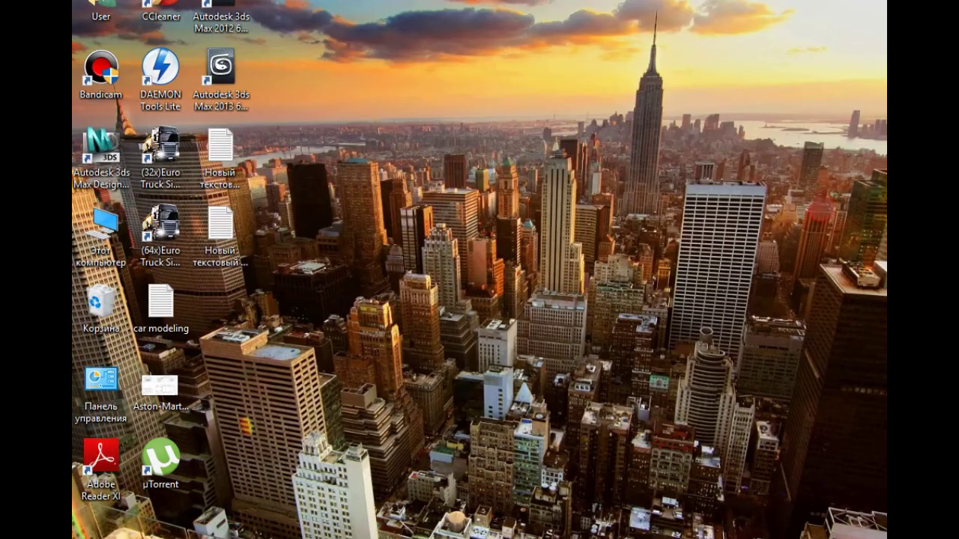
double_click(220, 229)
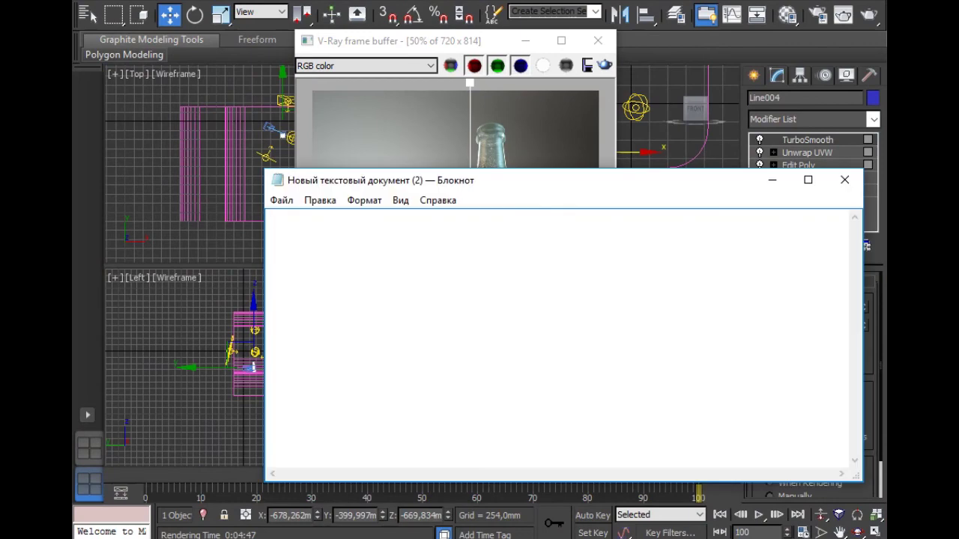
Write a closing thank-you message to viewers, starting "Izlediyiniz ucun", in Notepad
type("ш")
type("ediyiniz u")
type("cun")
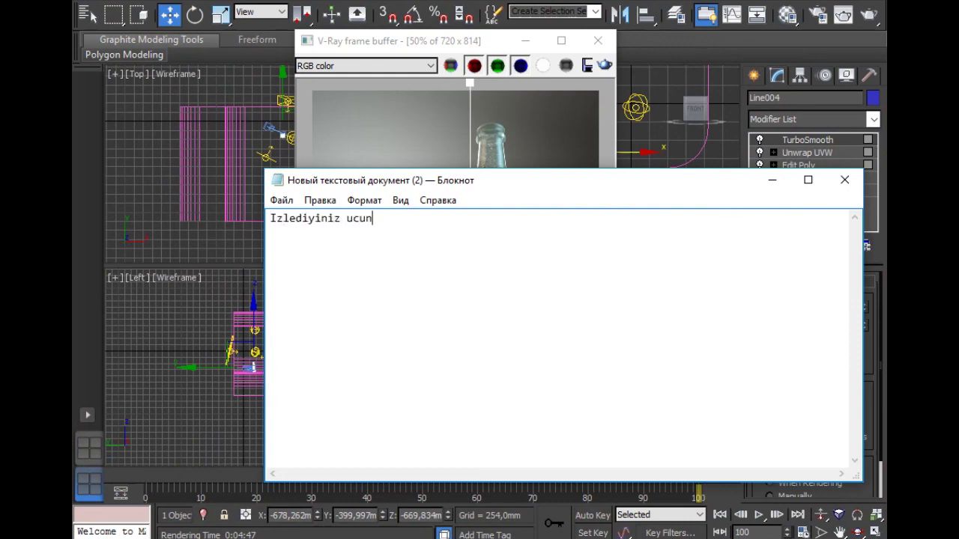
type("tewekkurle")
type("r eger s")
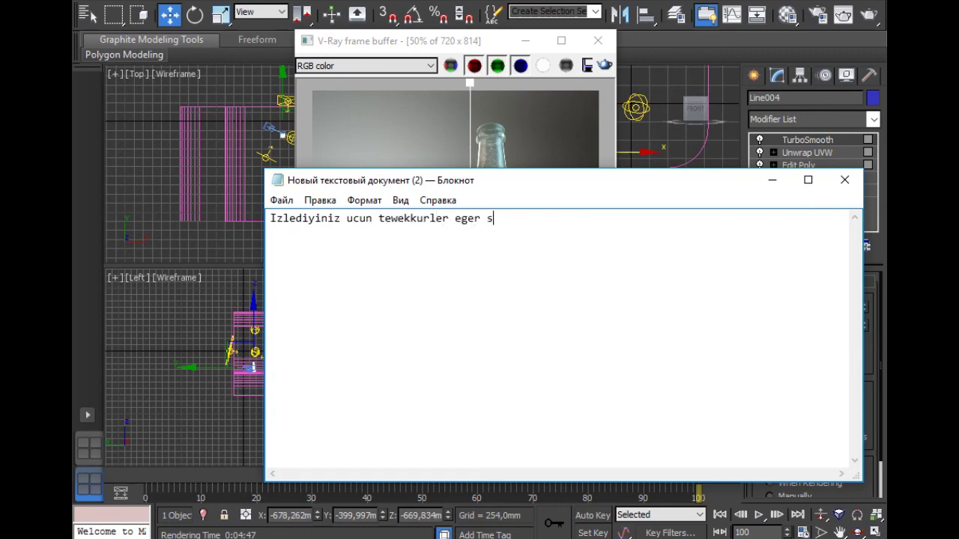
type("e ko")
type("mek")
type("ede")
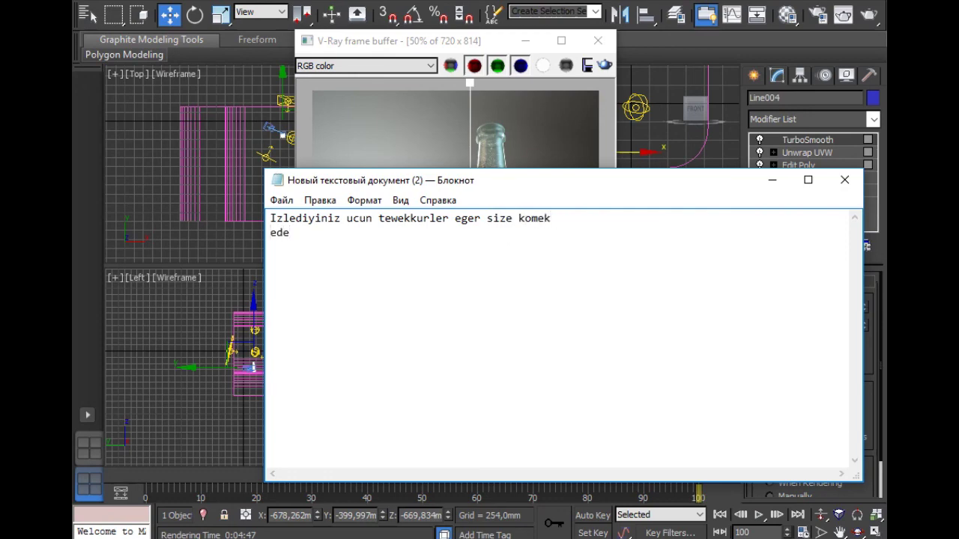
type(" bildimse bu der")
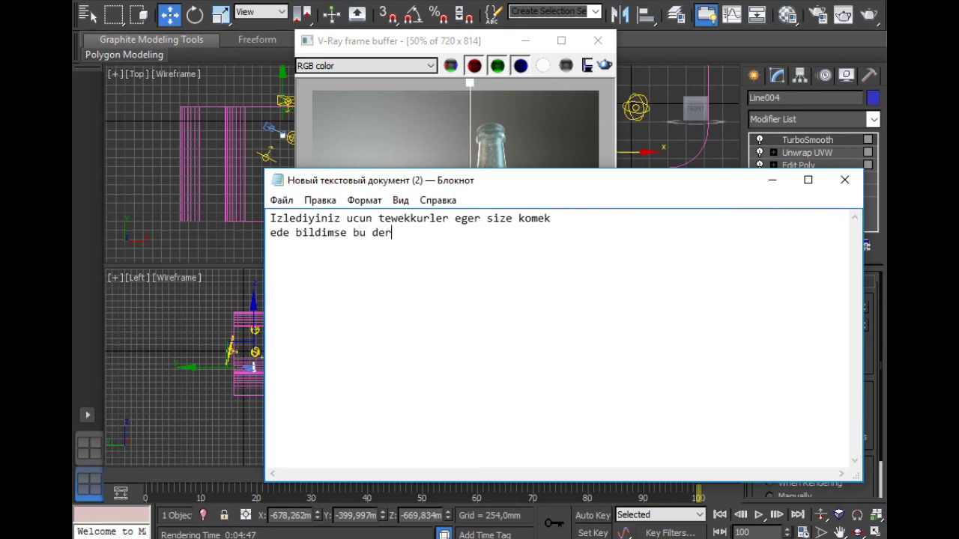
type("slikde")
type(" nese siz")
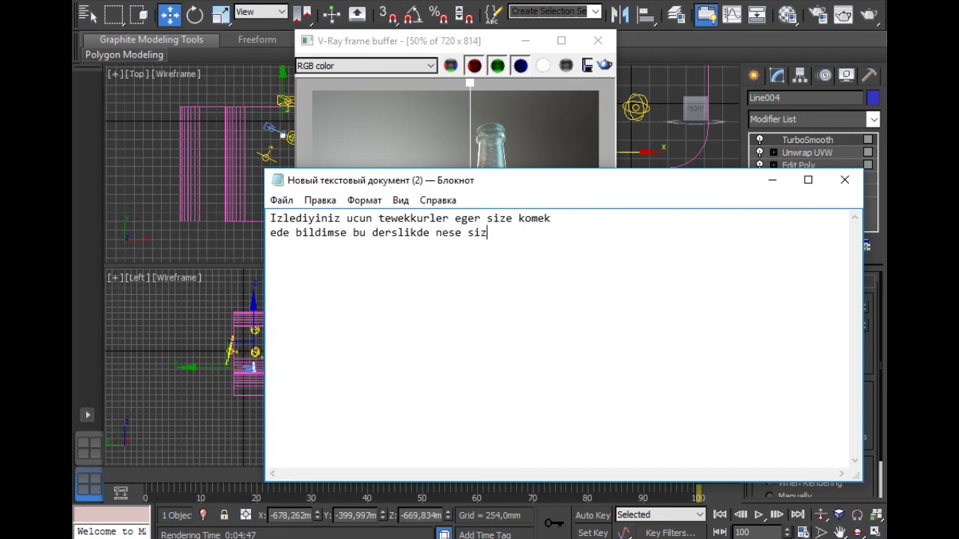
type("ir ya")
type("i olacaq")
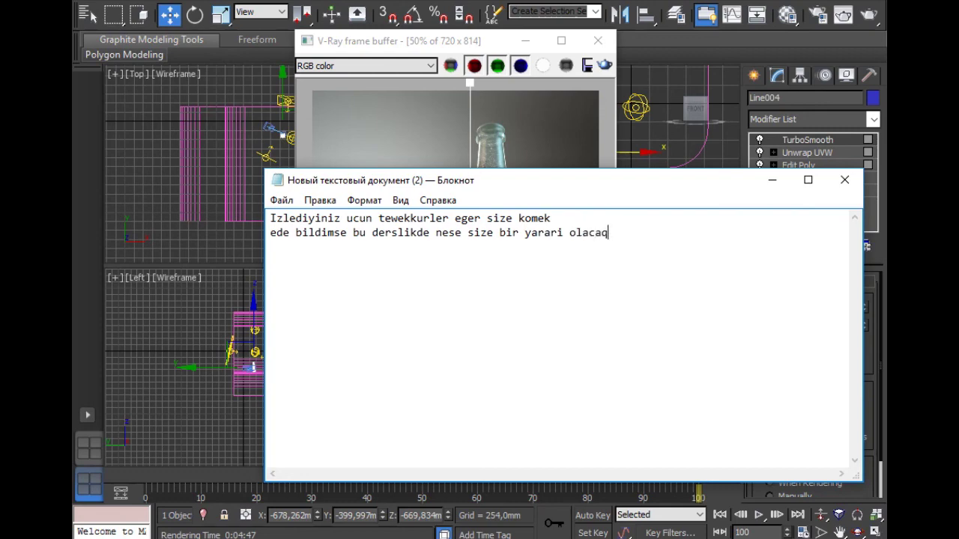
type("sa ne x")
type("osh bize")
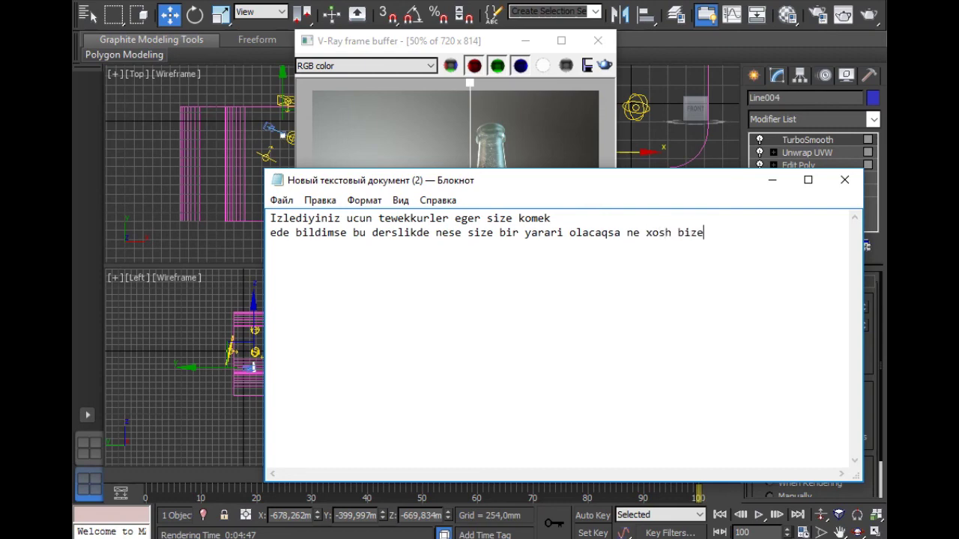
type(")")
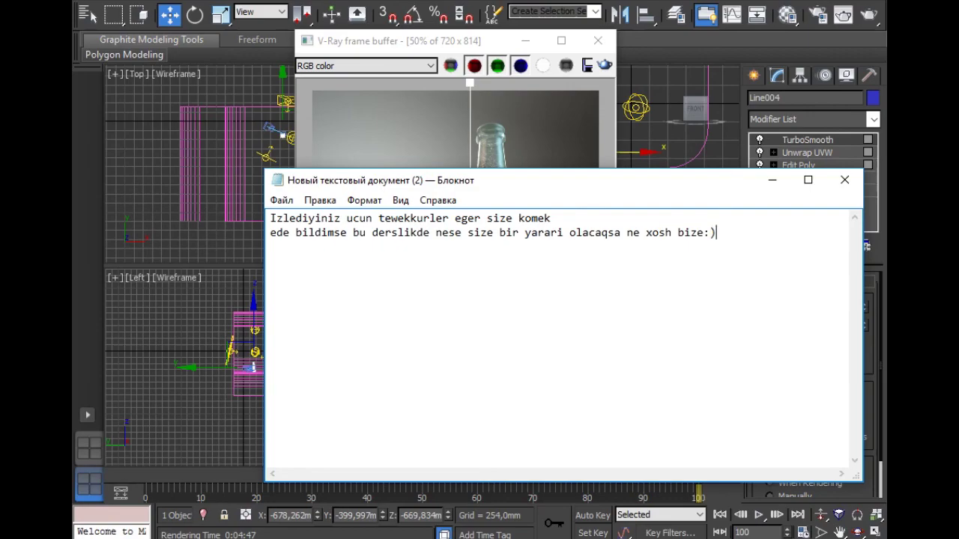